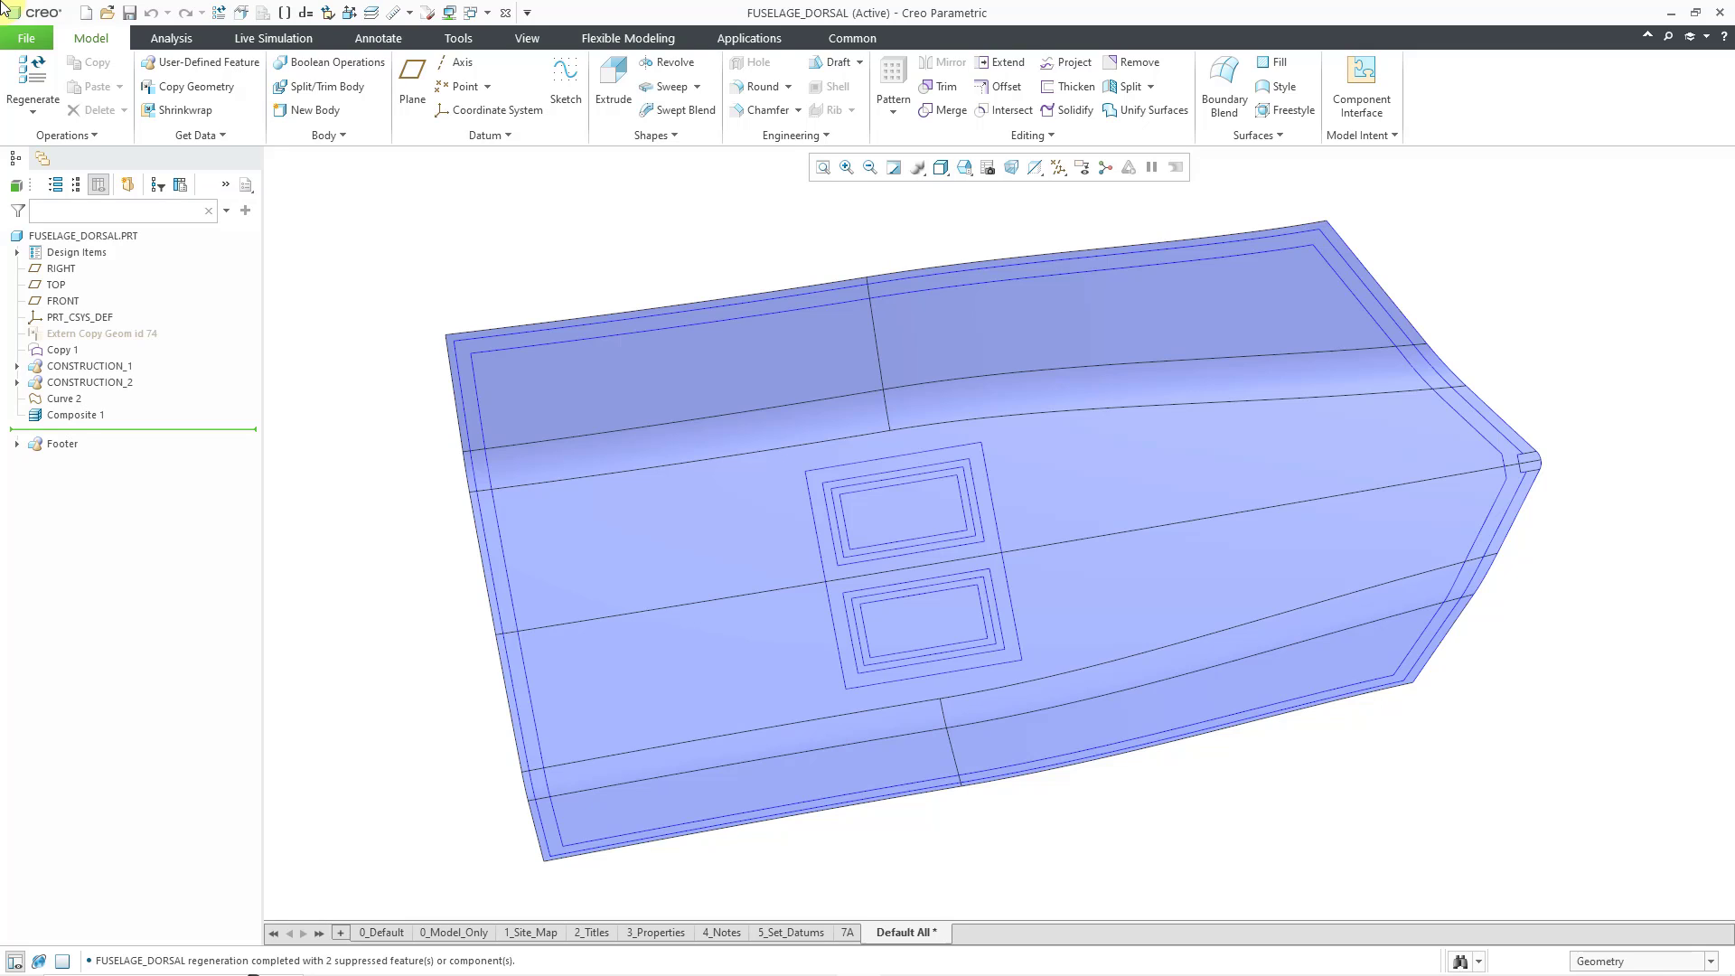
# - Open Composite 1 for redefinition and copy Manual Ply 1
pyautogui.click(73, 416)
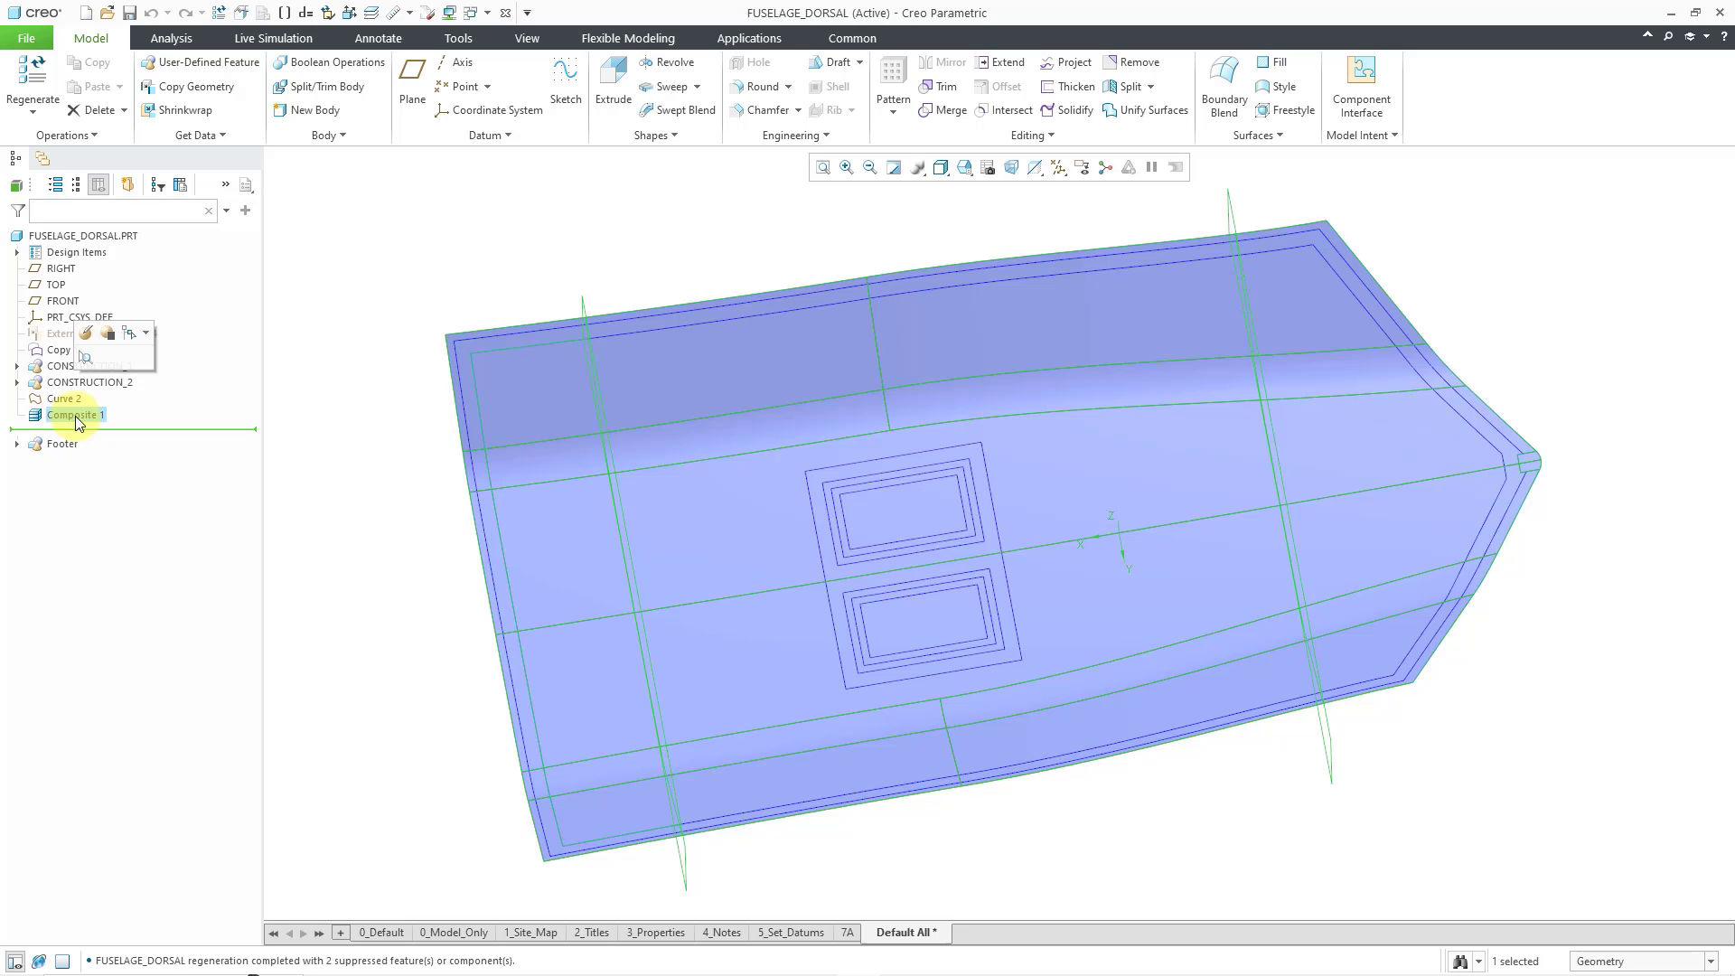
pyautogui.click(85, 335)
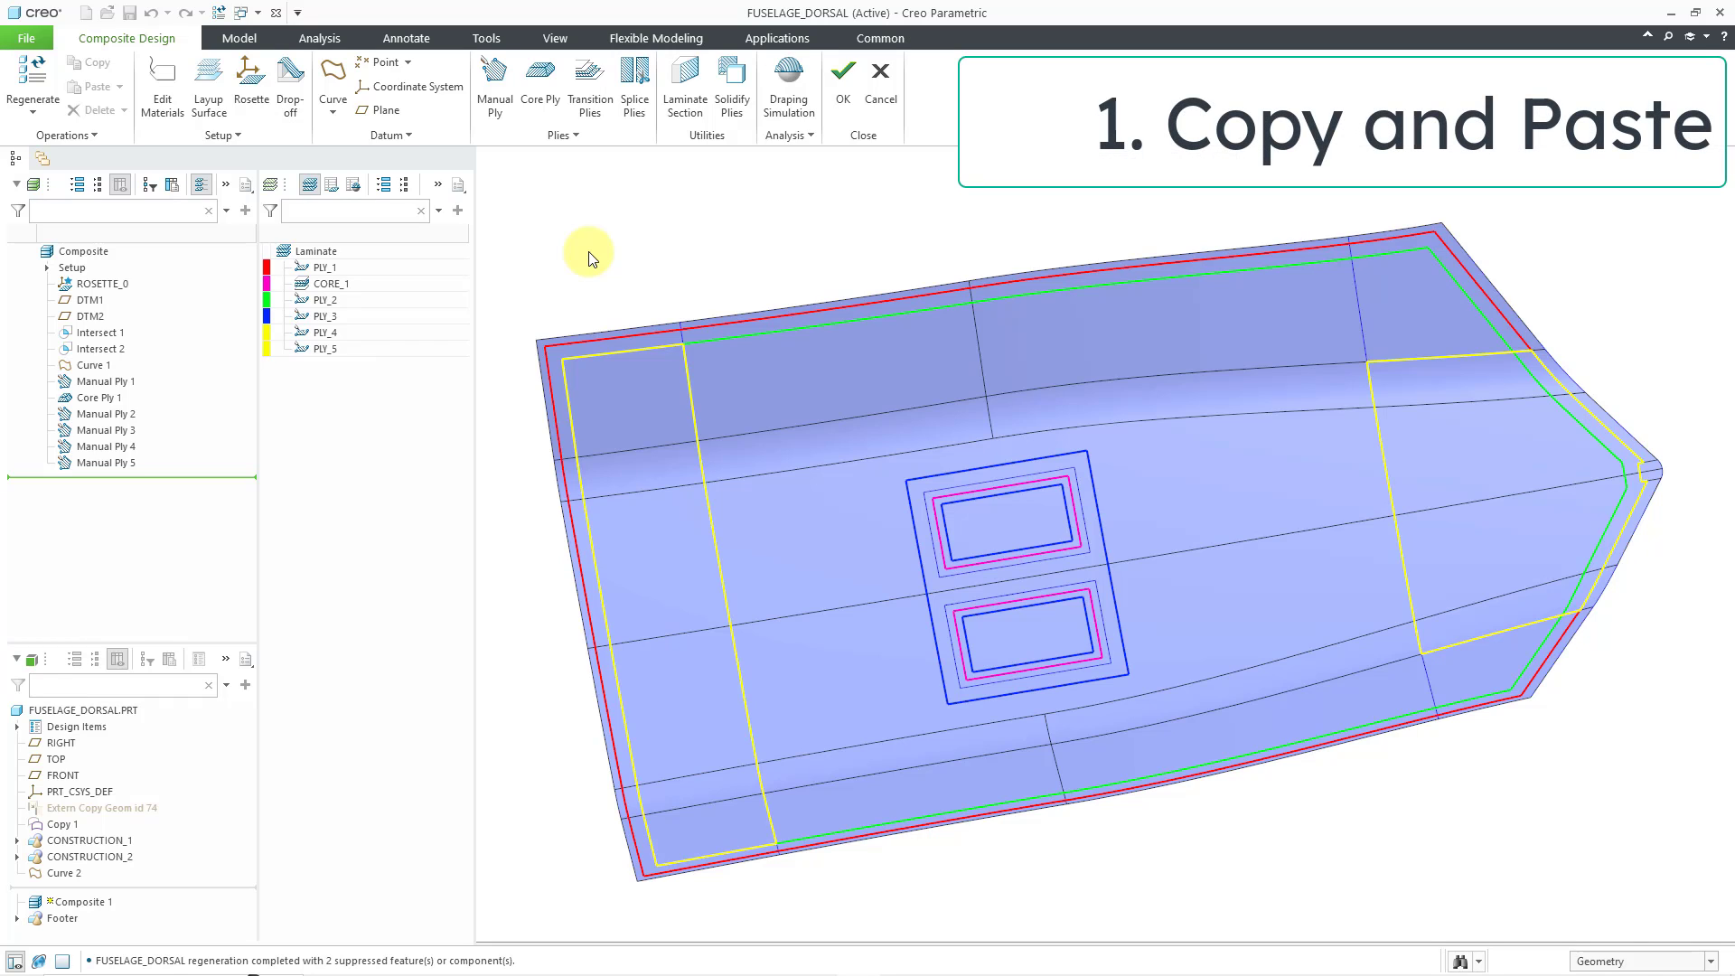
pyautogui.click(109, 381)
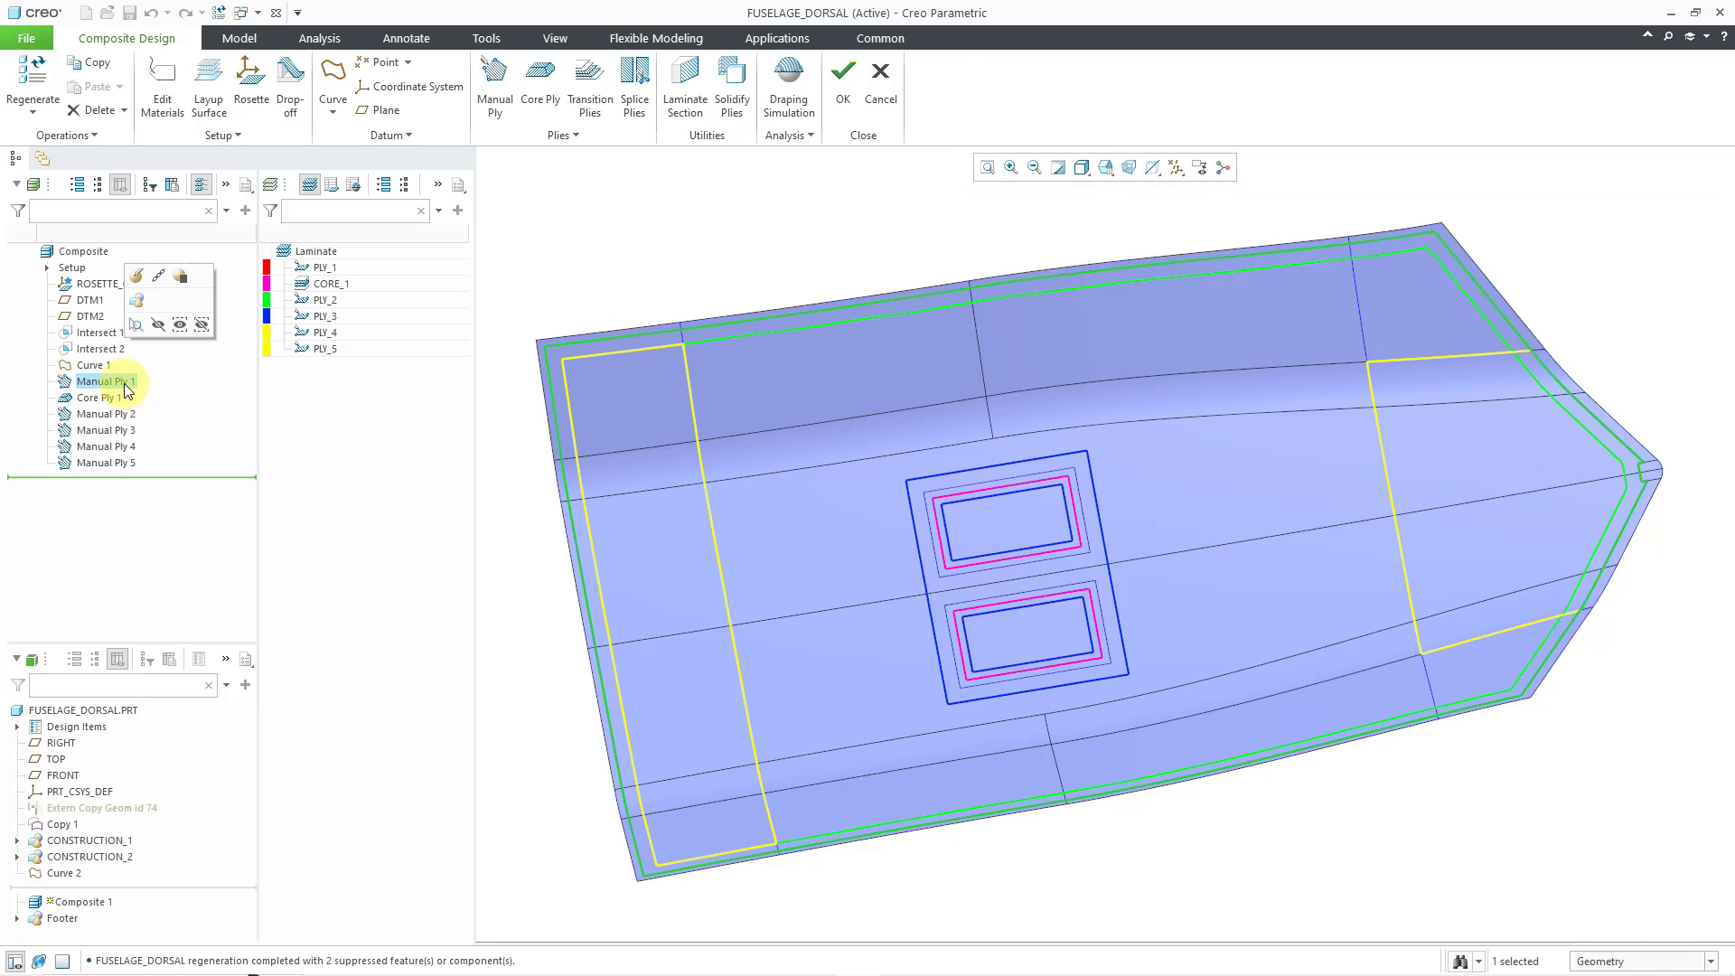
pyautogui.rightClick(127, 389)
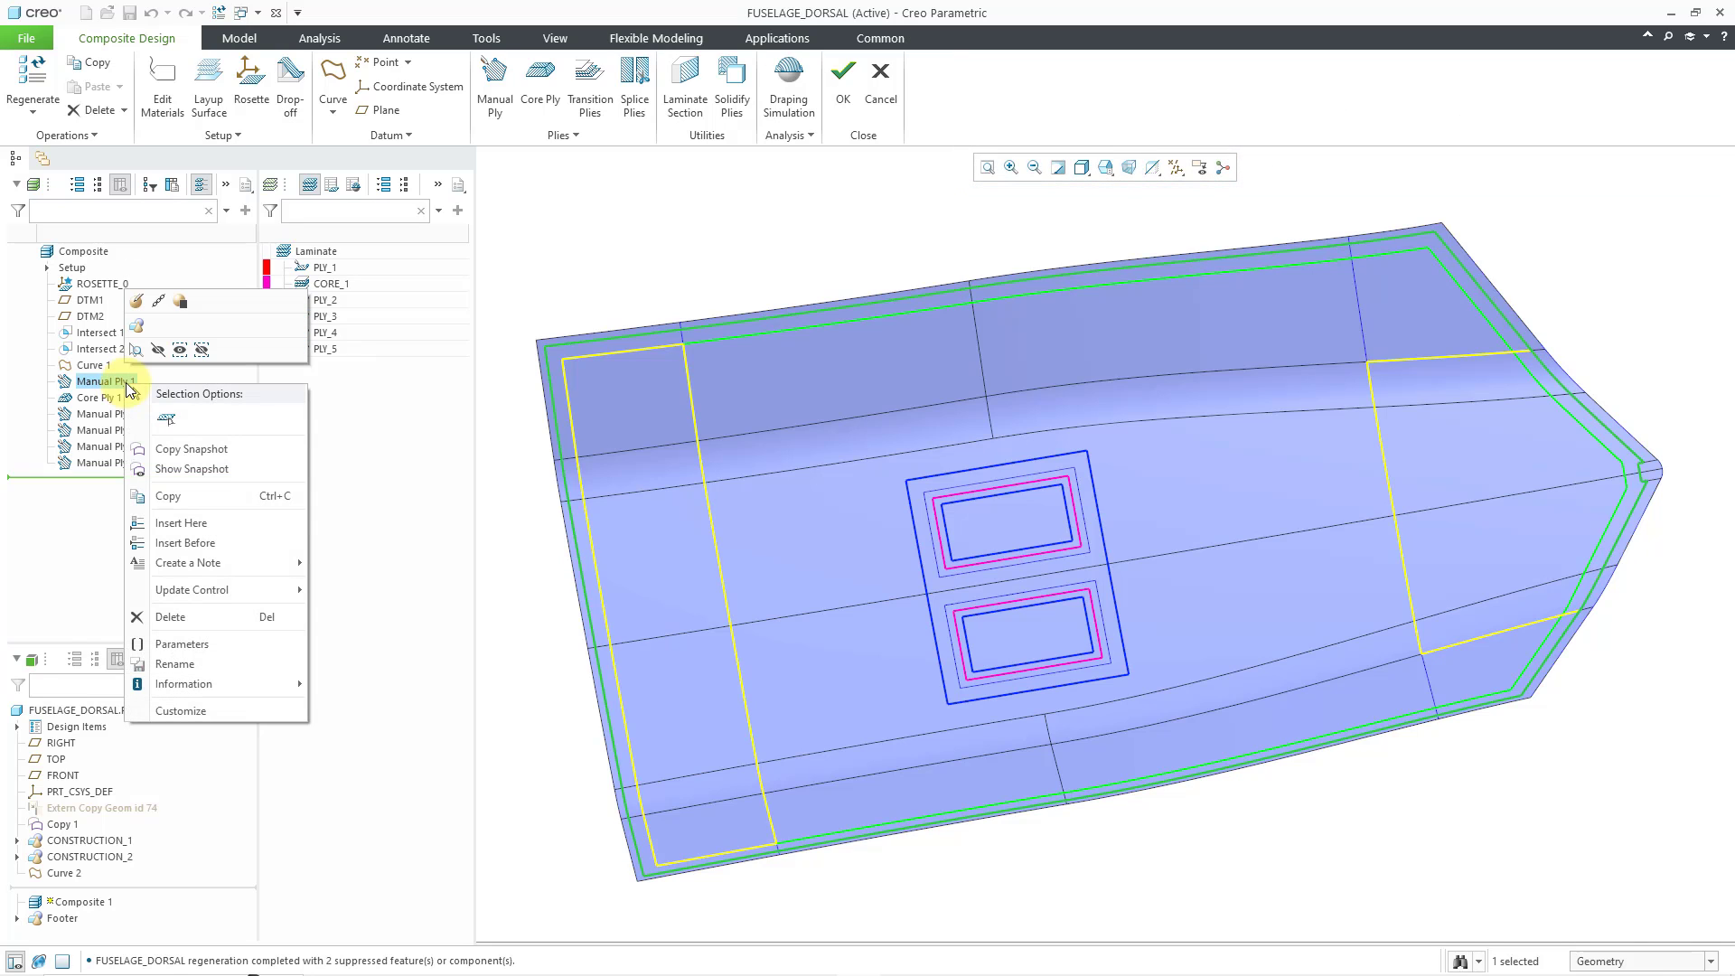
pyautogui.click(193, 500)
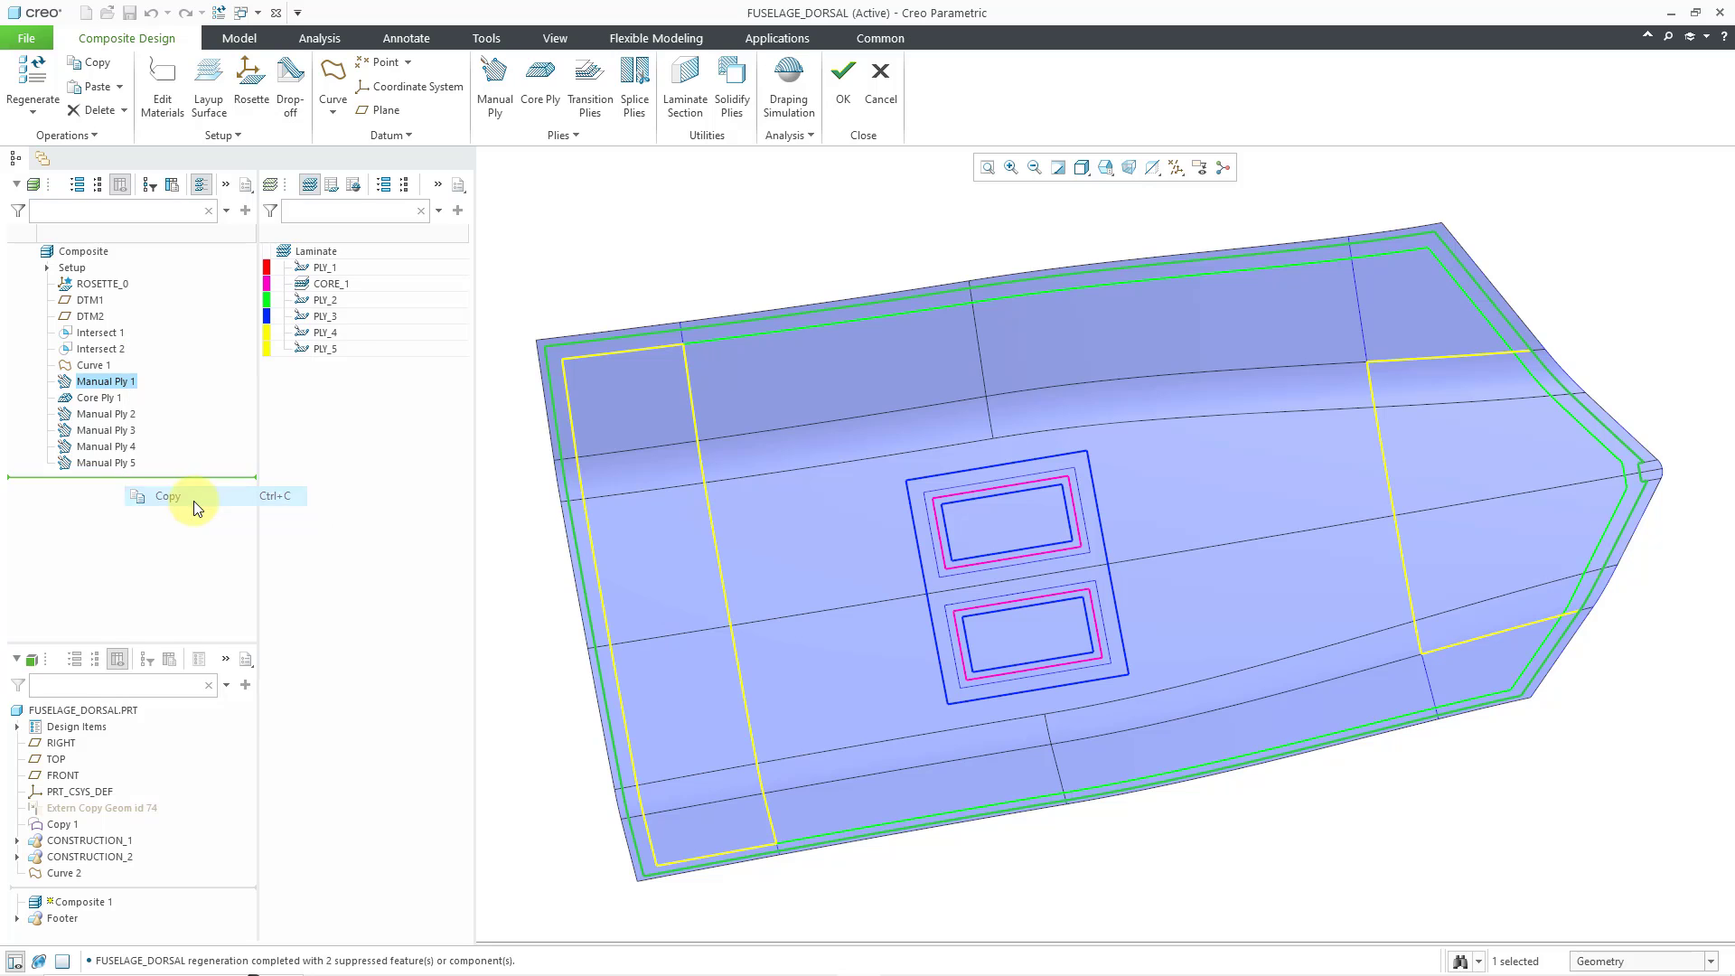
# - Paste the copied ply with Paste Special, using advanced reference configuration and keeping all of its original references
pyautogui.click(120, 86)
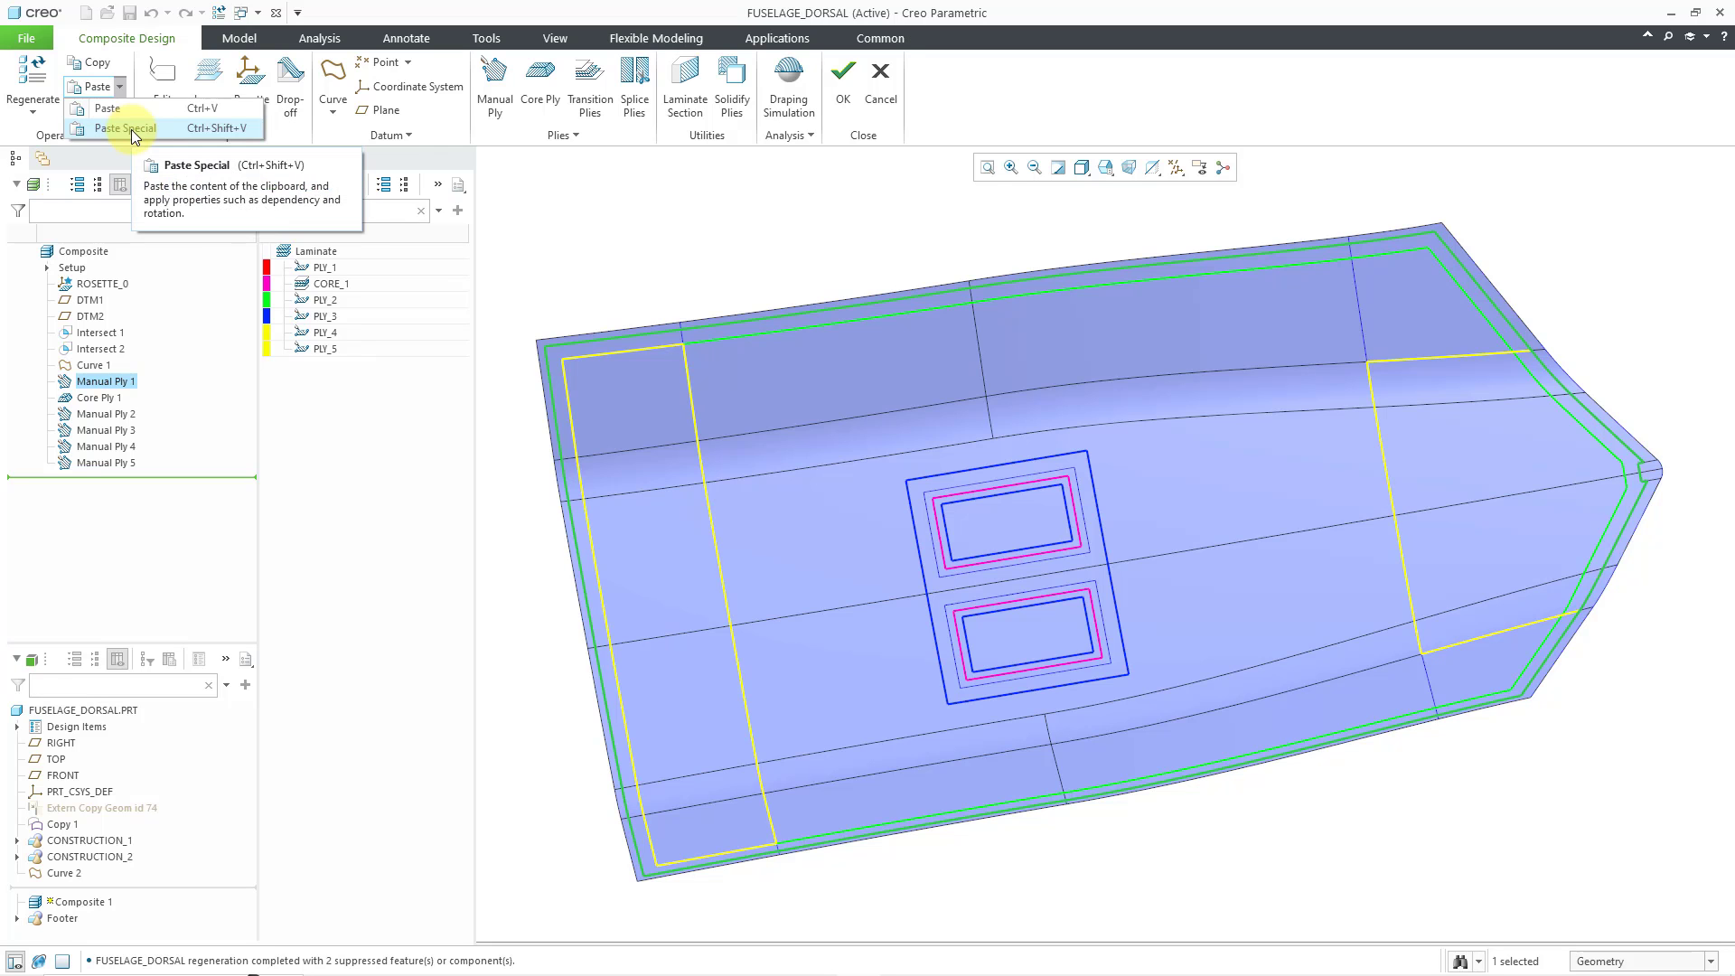
pyautogui.click(132, 128)
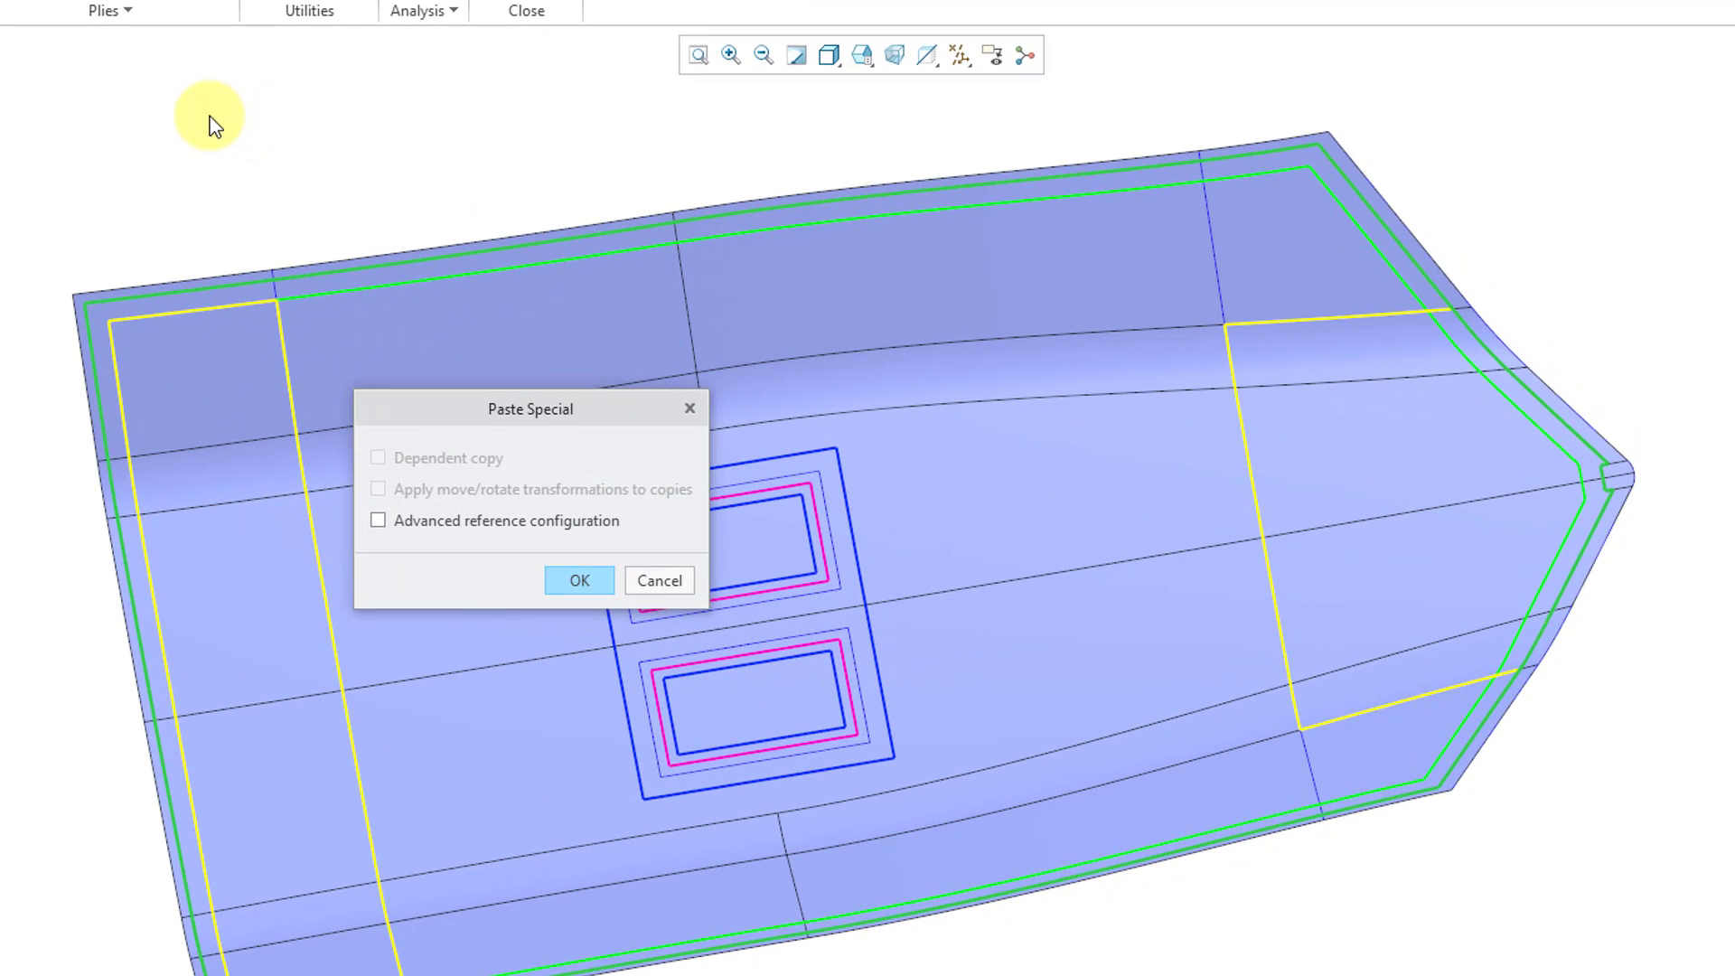
pyautogui.click(455, 528)
pyautogui.click(579, 581)
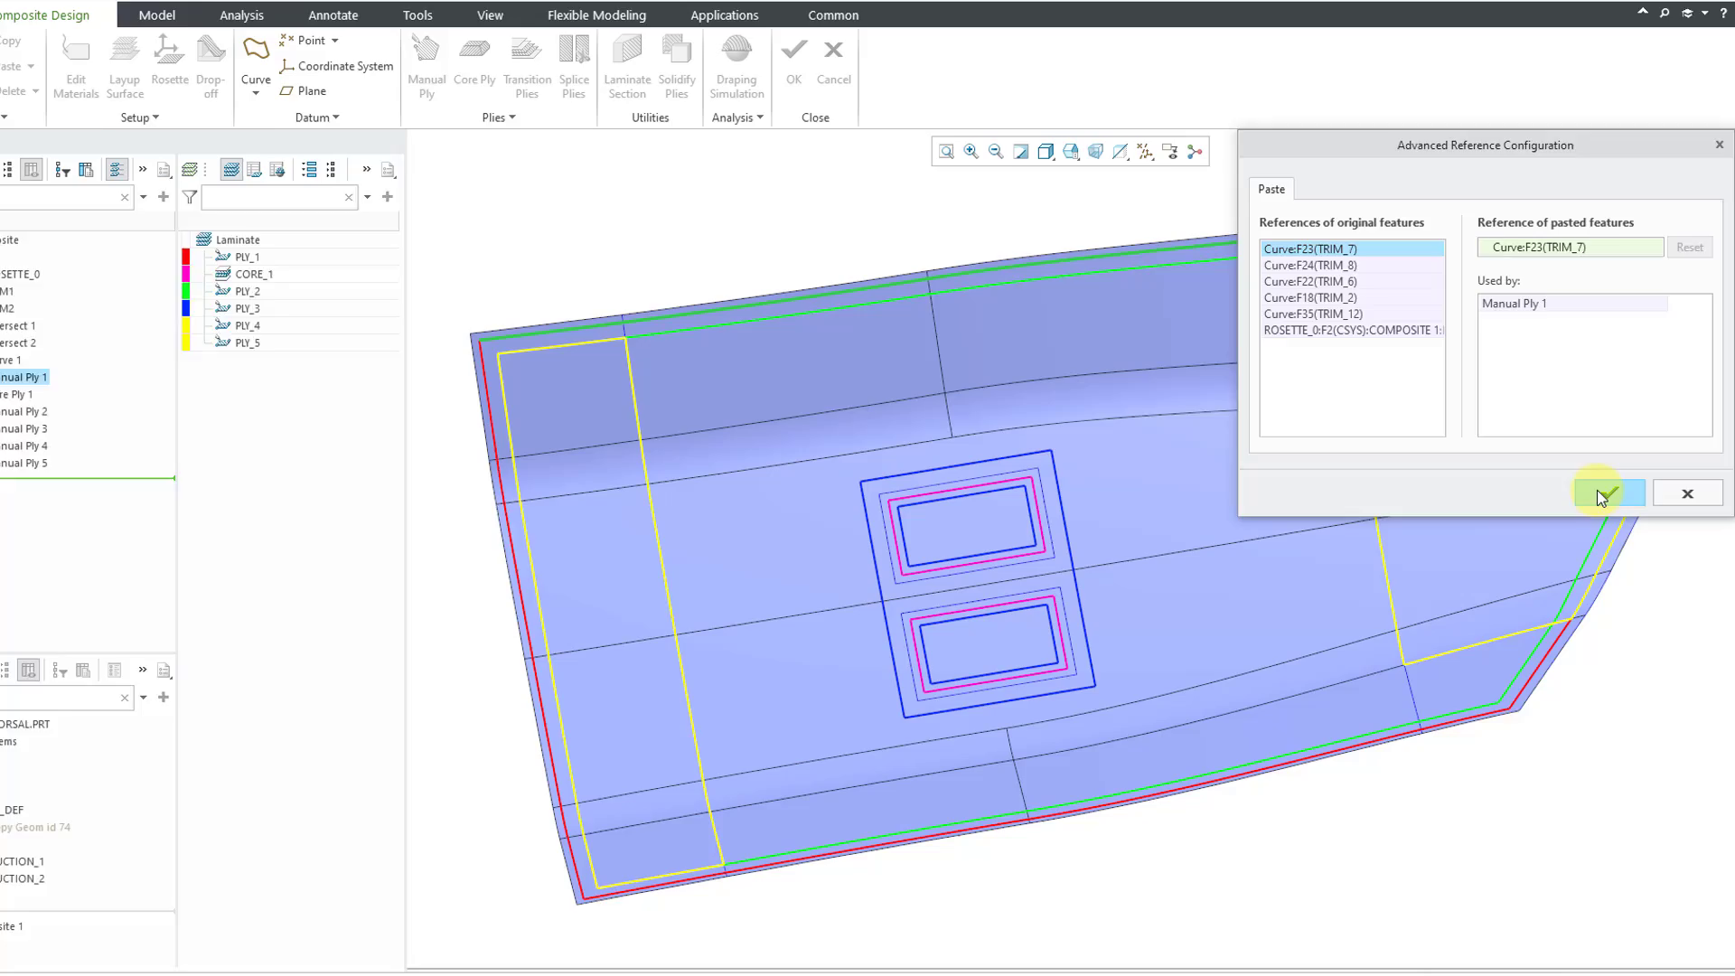
pyautogui.click(1571, 504)
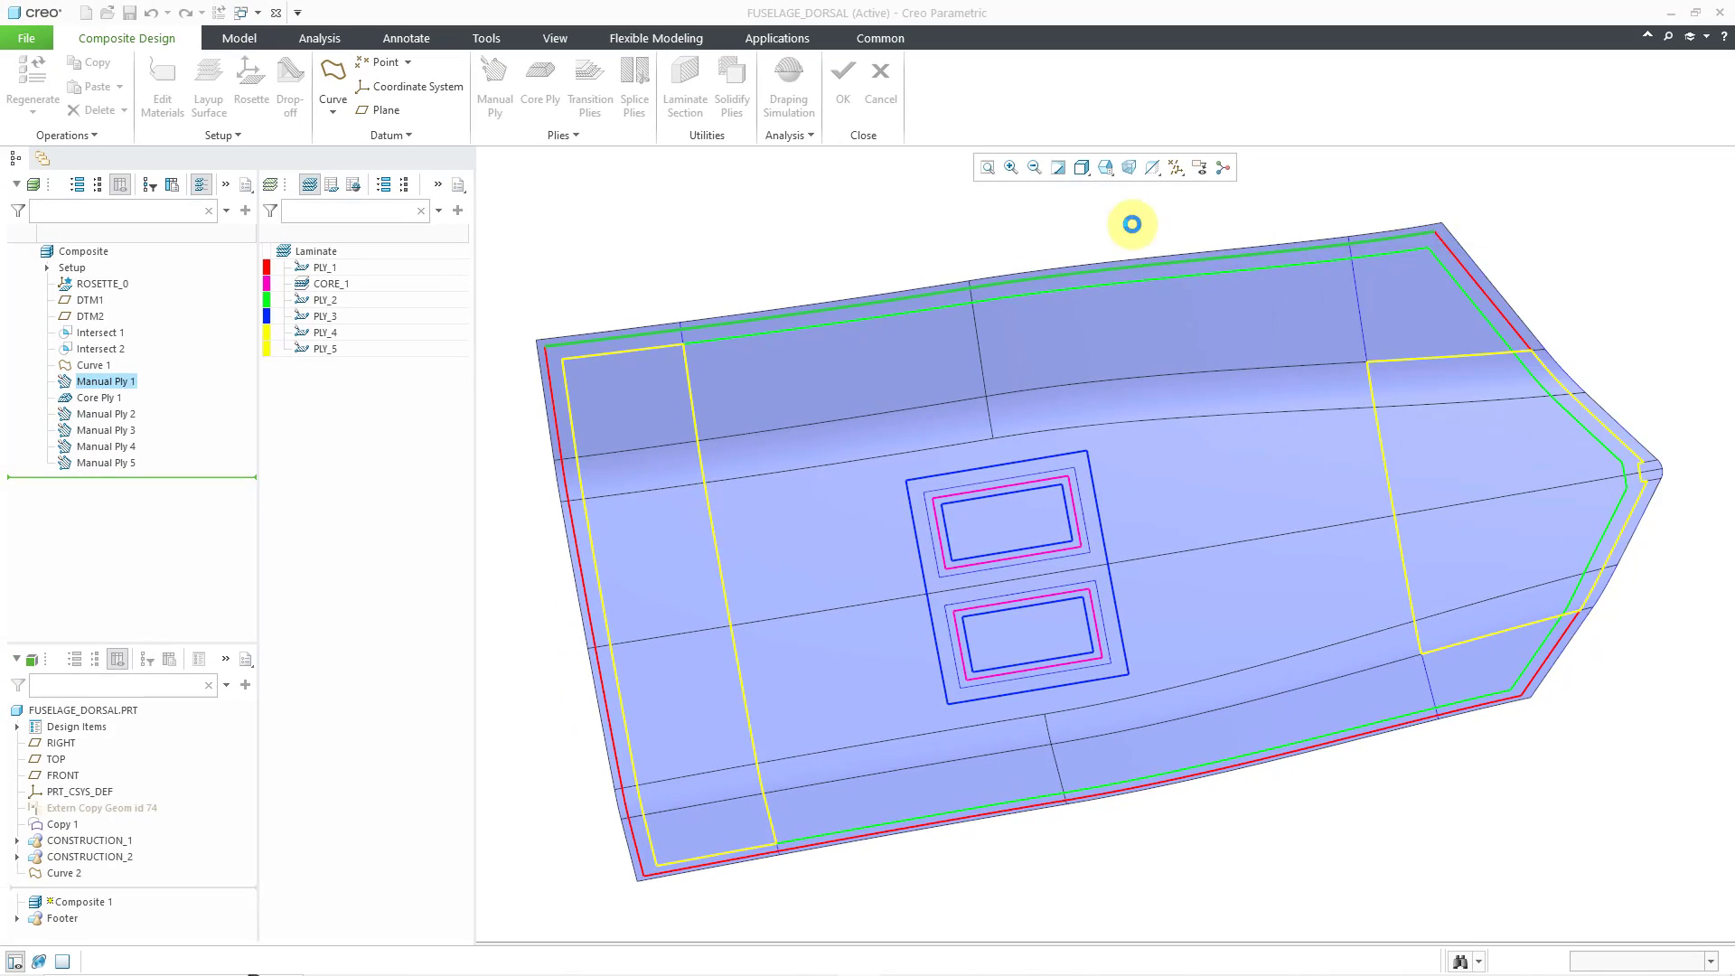
pyautogui.click(793, 214)
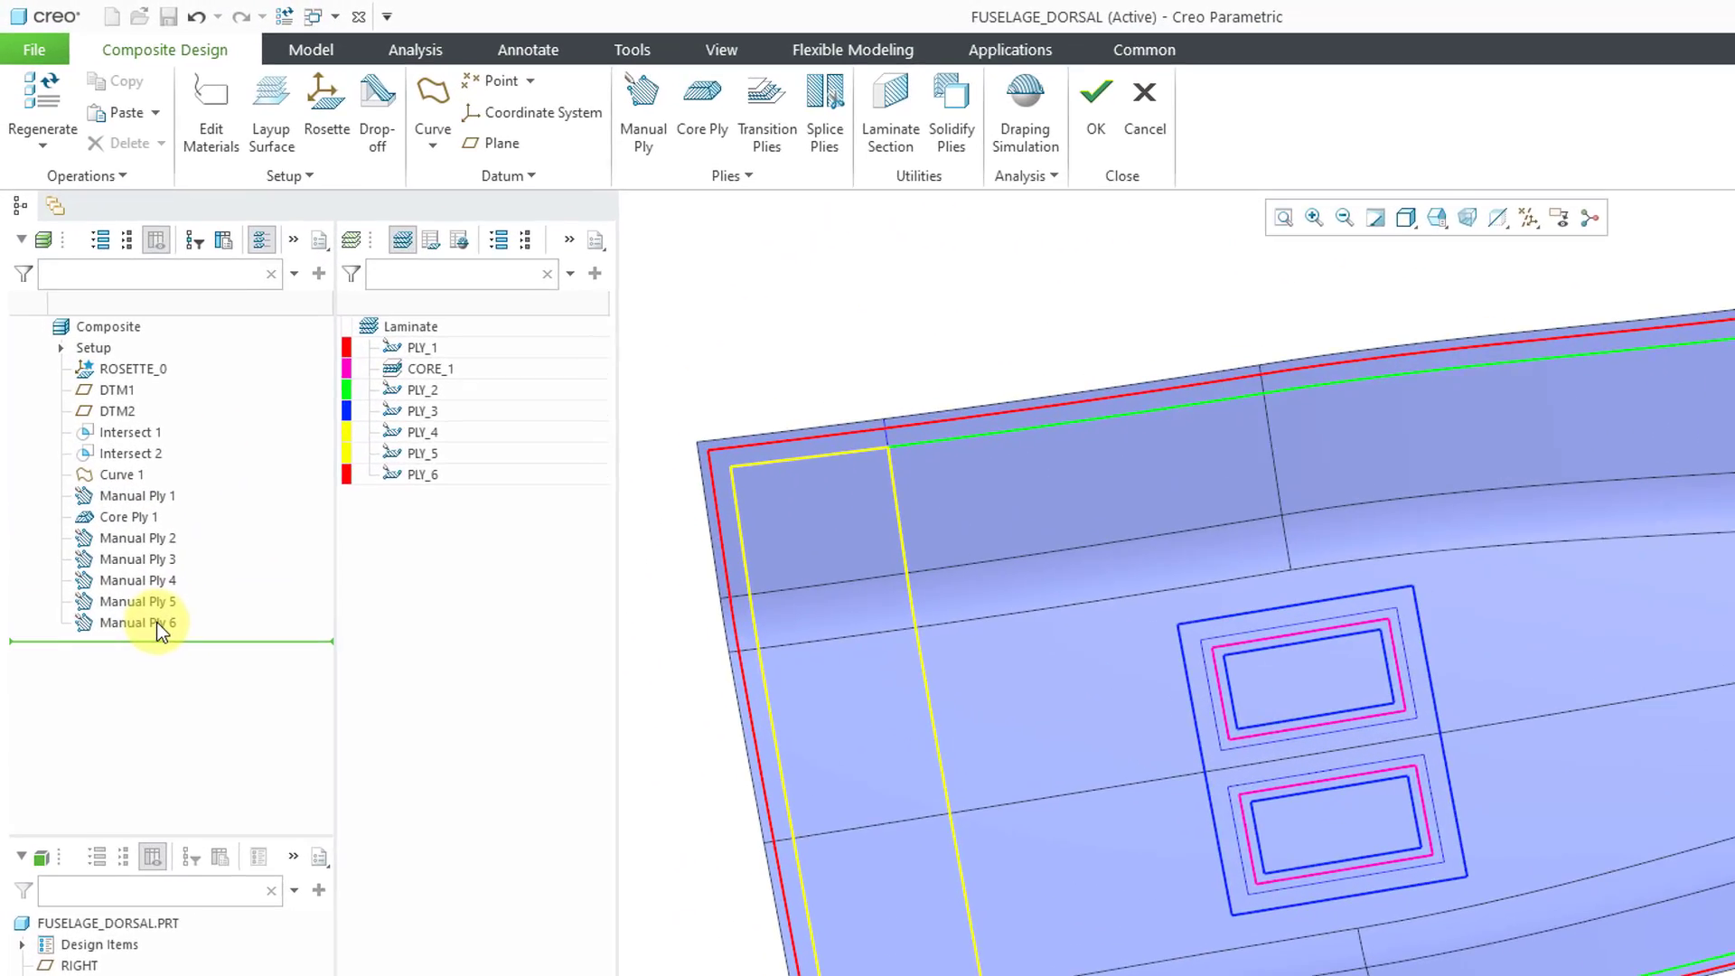
# - Move the pasted ply directly below Manual Ply 1, and show the laminate tree's sequence, material and orientation columns
pyautogui.click(124, 493)
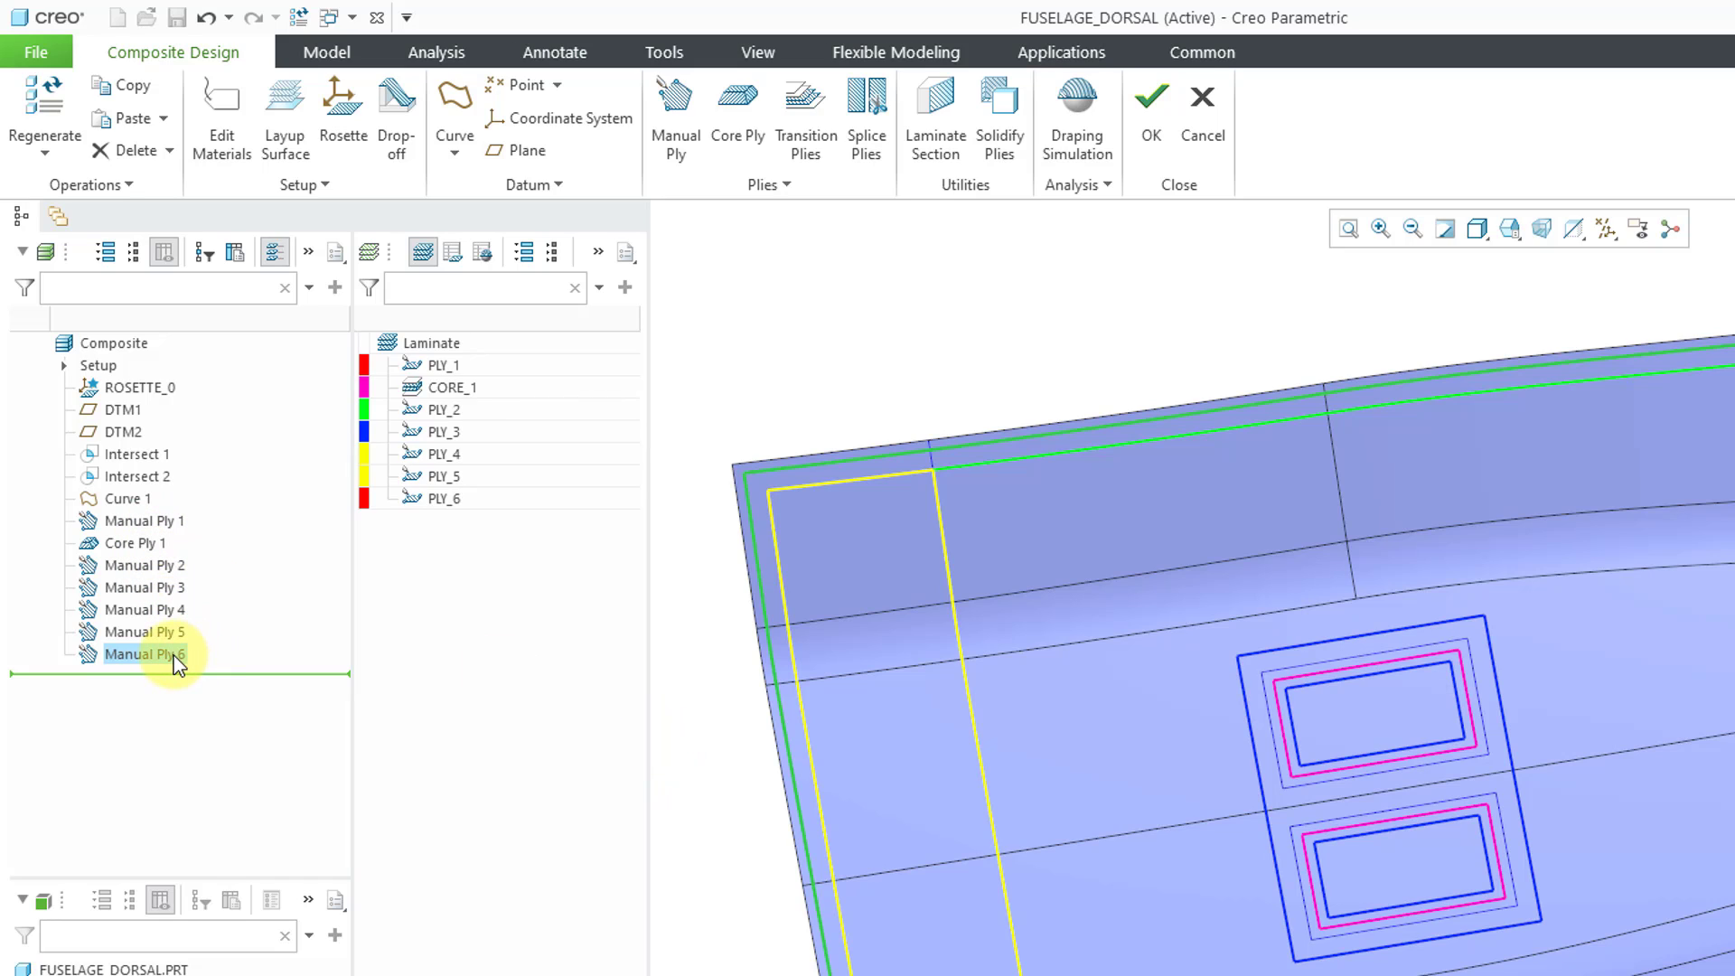
pyautogui.moveTo(177, 664); pyautogui.dragTo(160, 529)
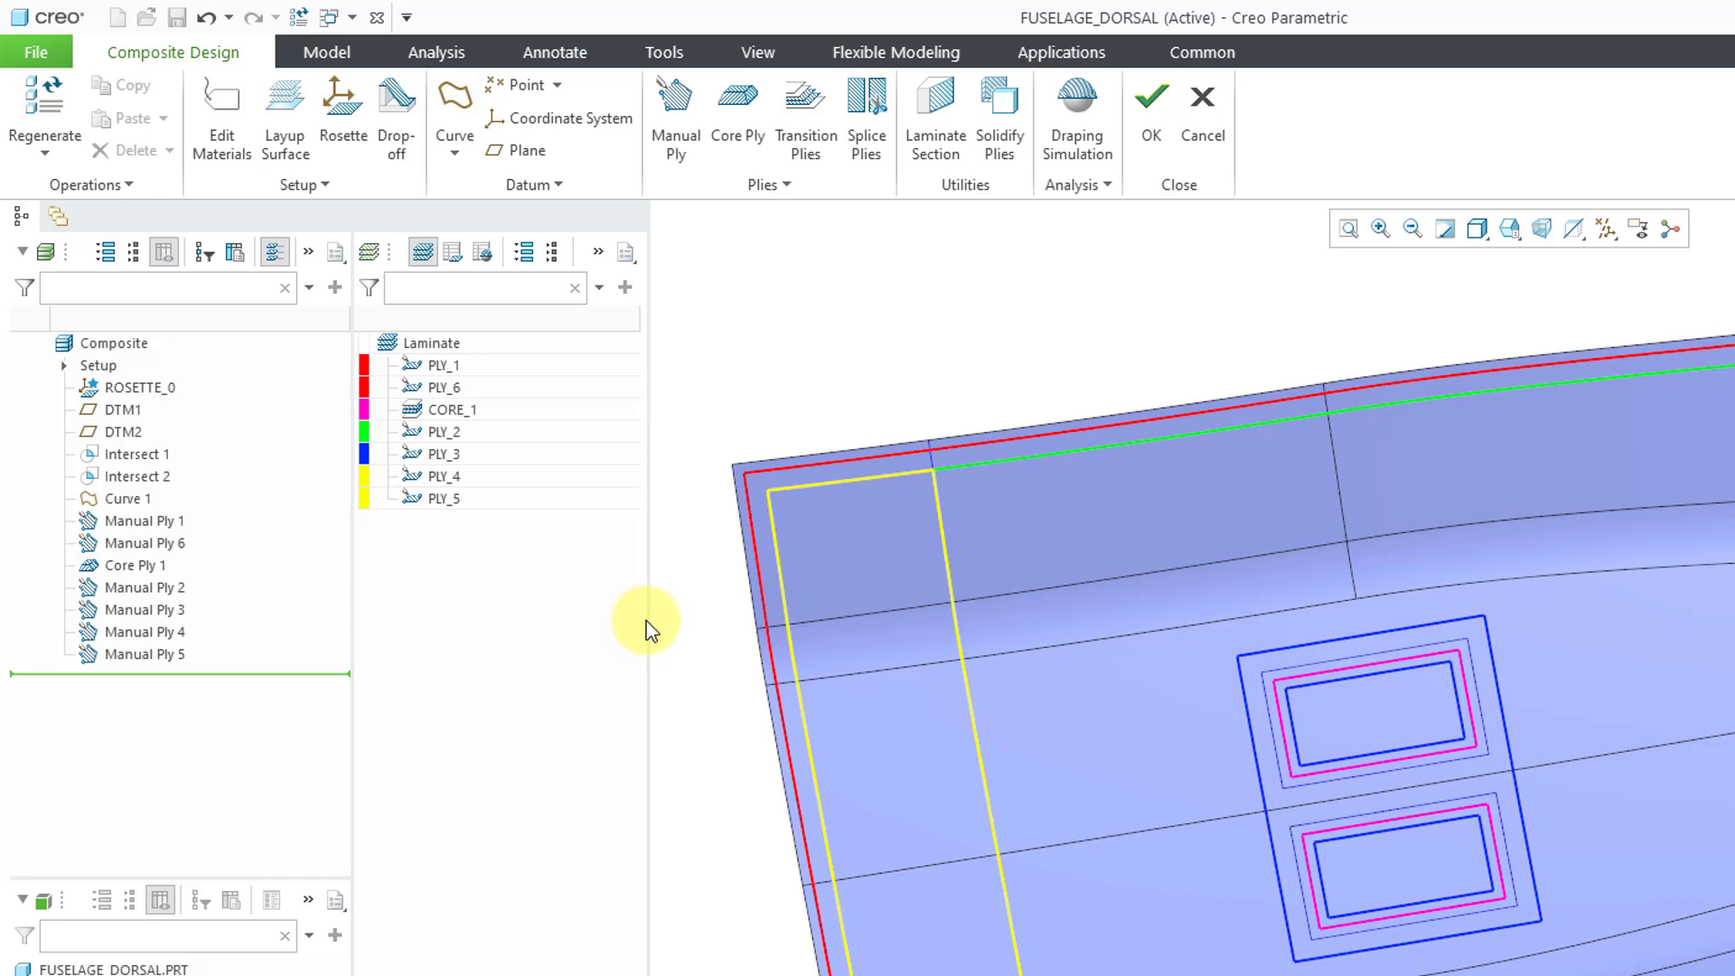
pyautogui.moveTo(662, 621); pyautogui.dragTo(756, 608)
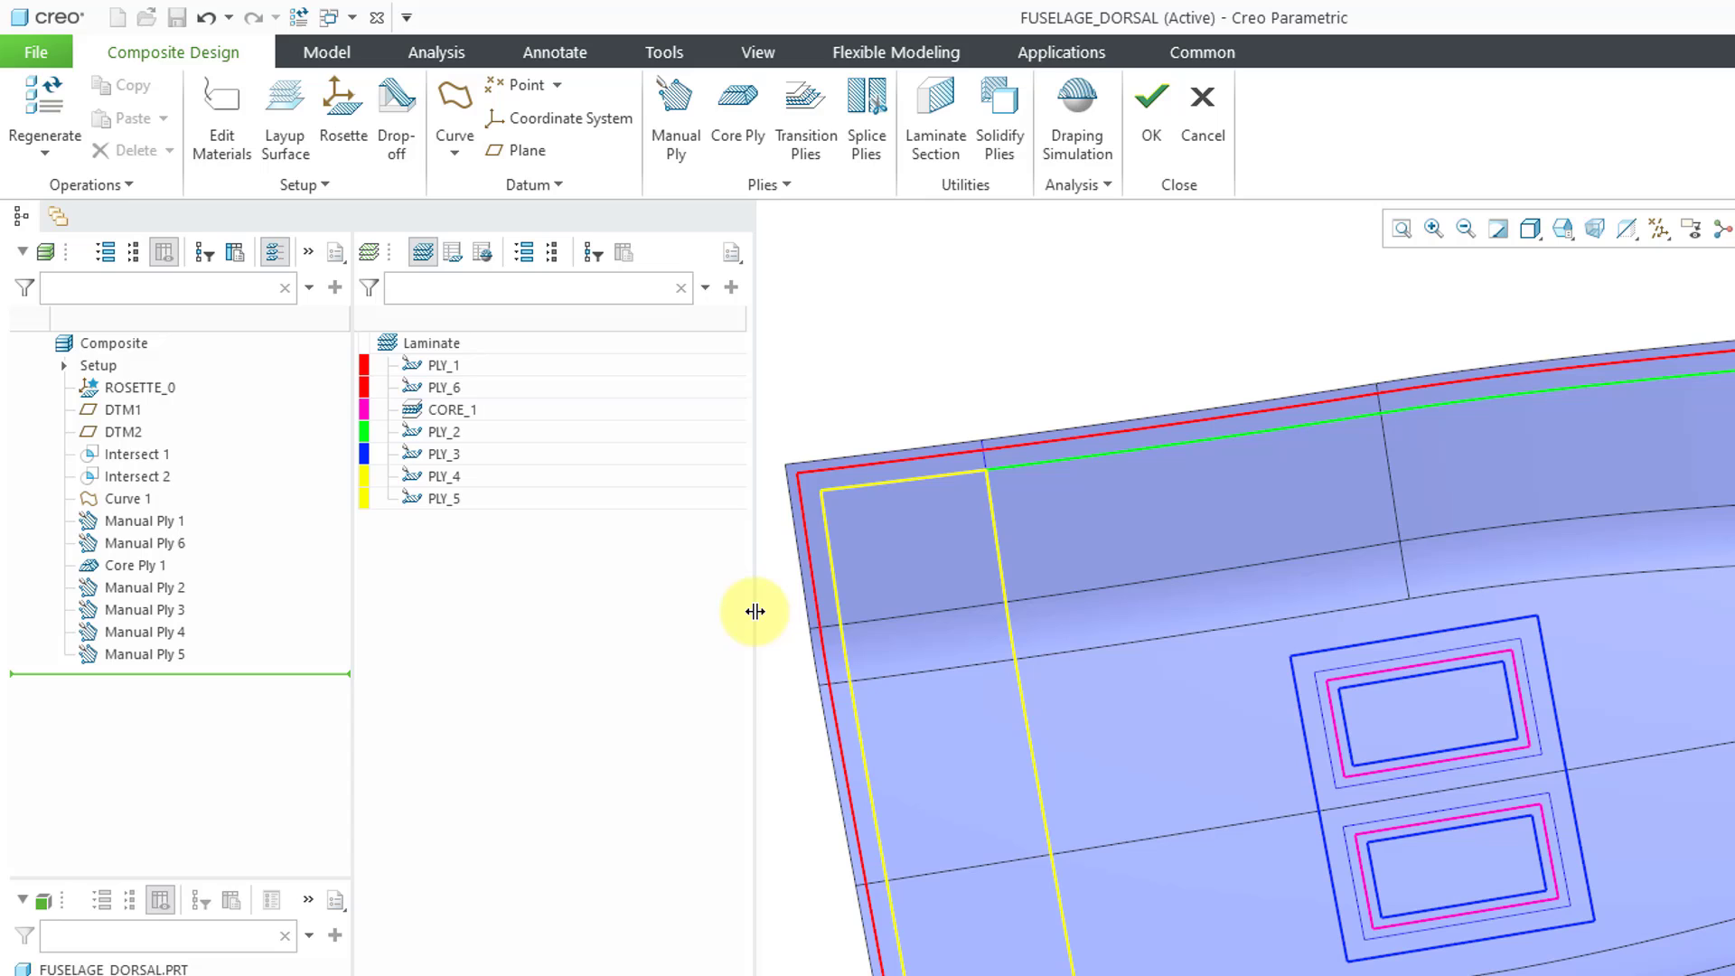
pyautogui.click(451, 260)
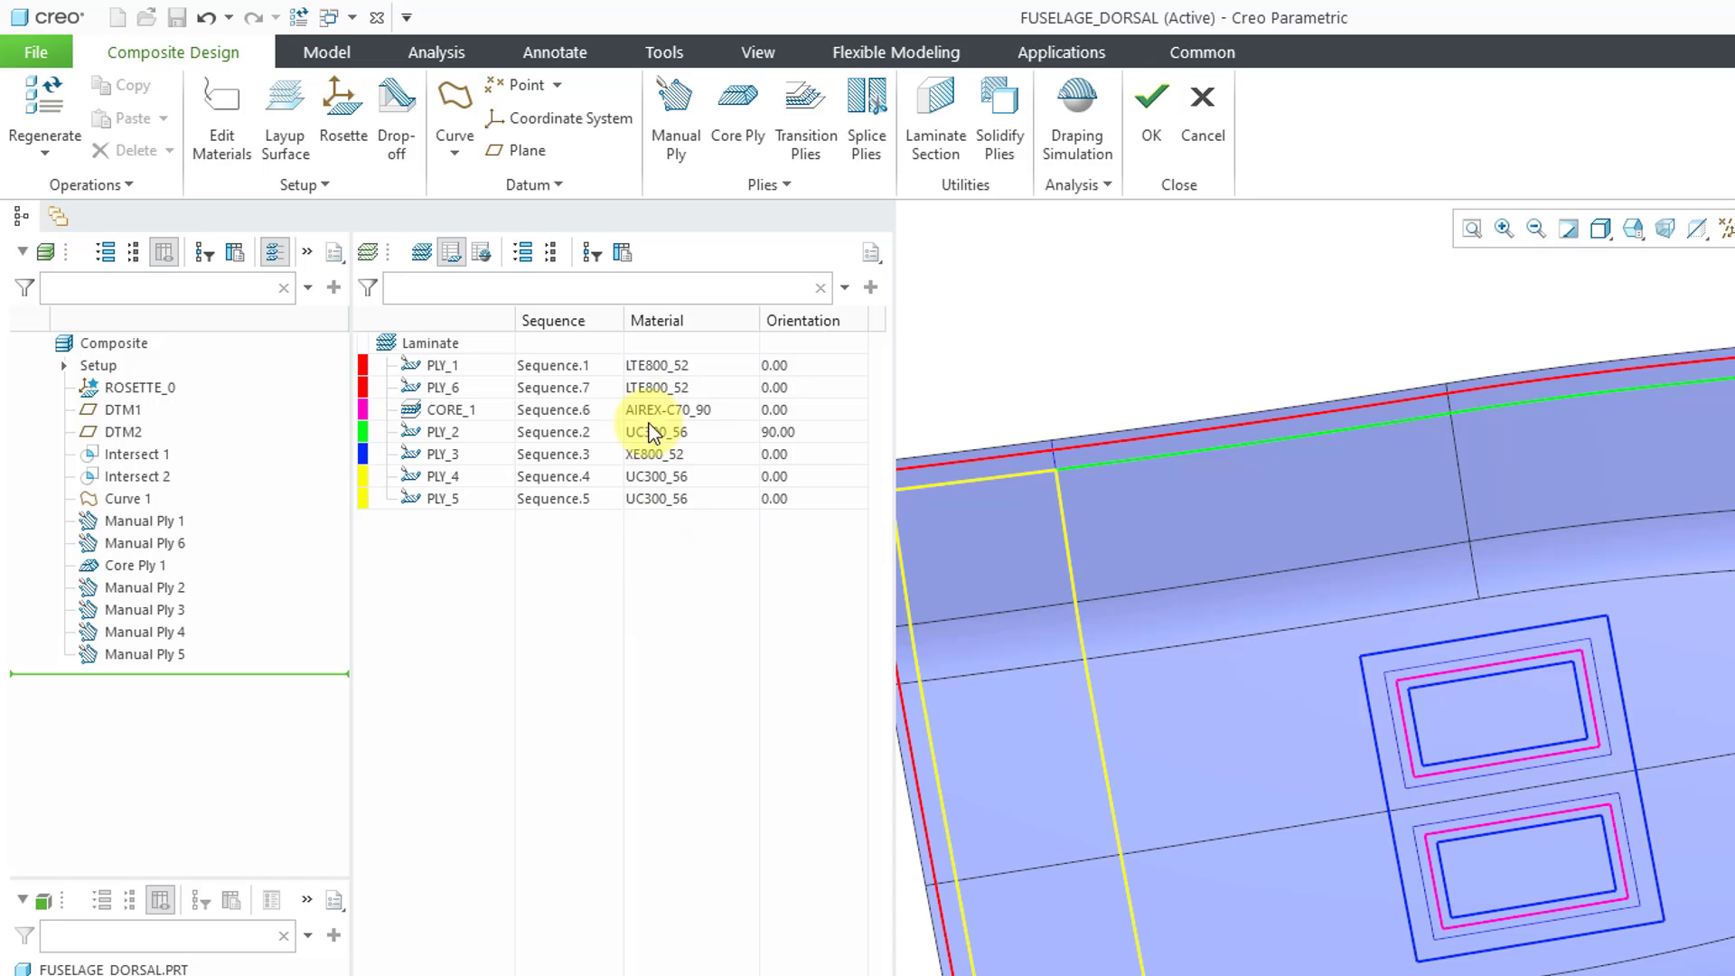
# - Examine the columns available for the laminate tree under Ply Information, Ply Parameters, Draping Parameters and Mass Properties Params
pyautogui.click(631, 255)
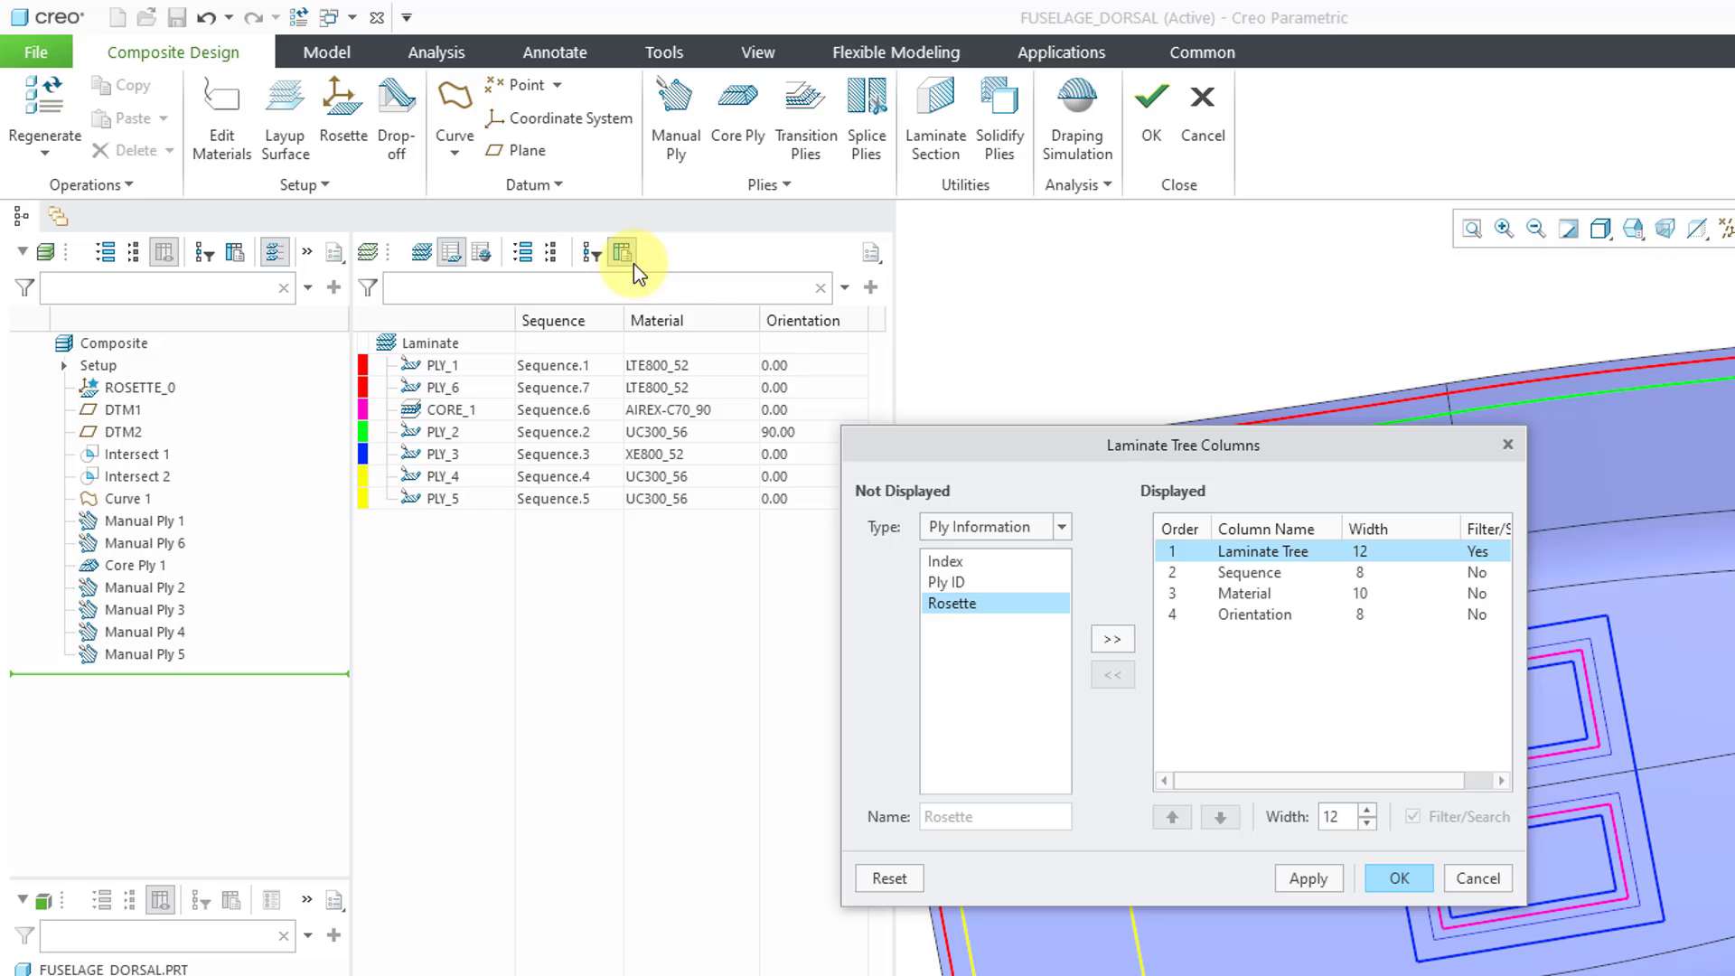
pyautogui.click(960, 583)
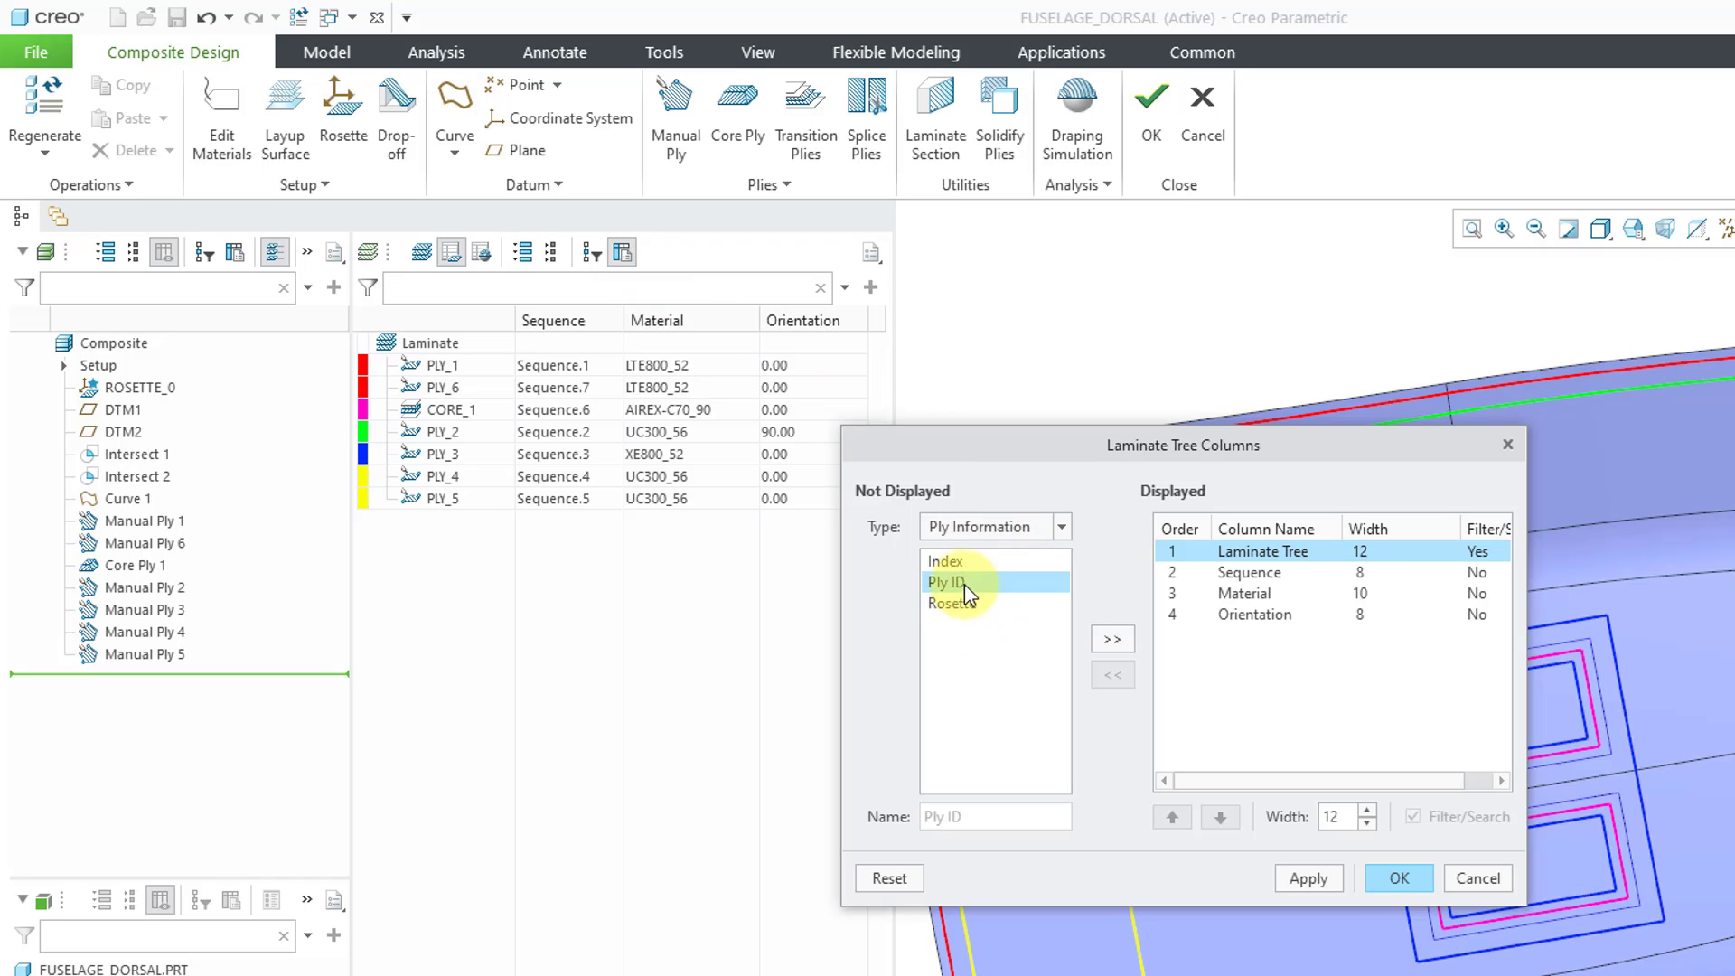
pyautogui.click(976, 527)
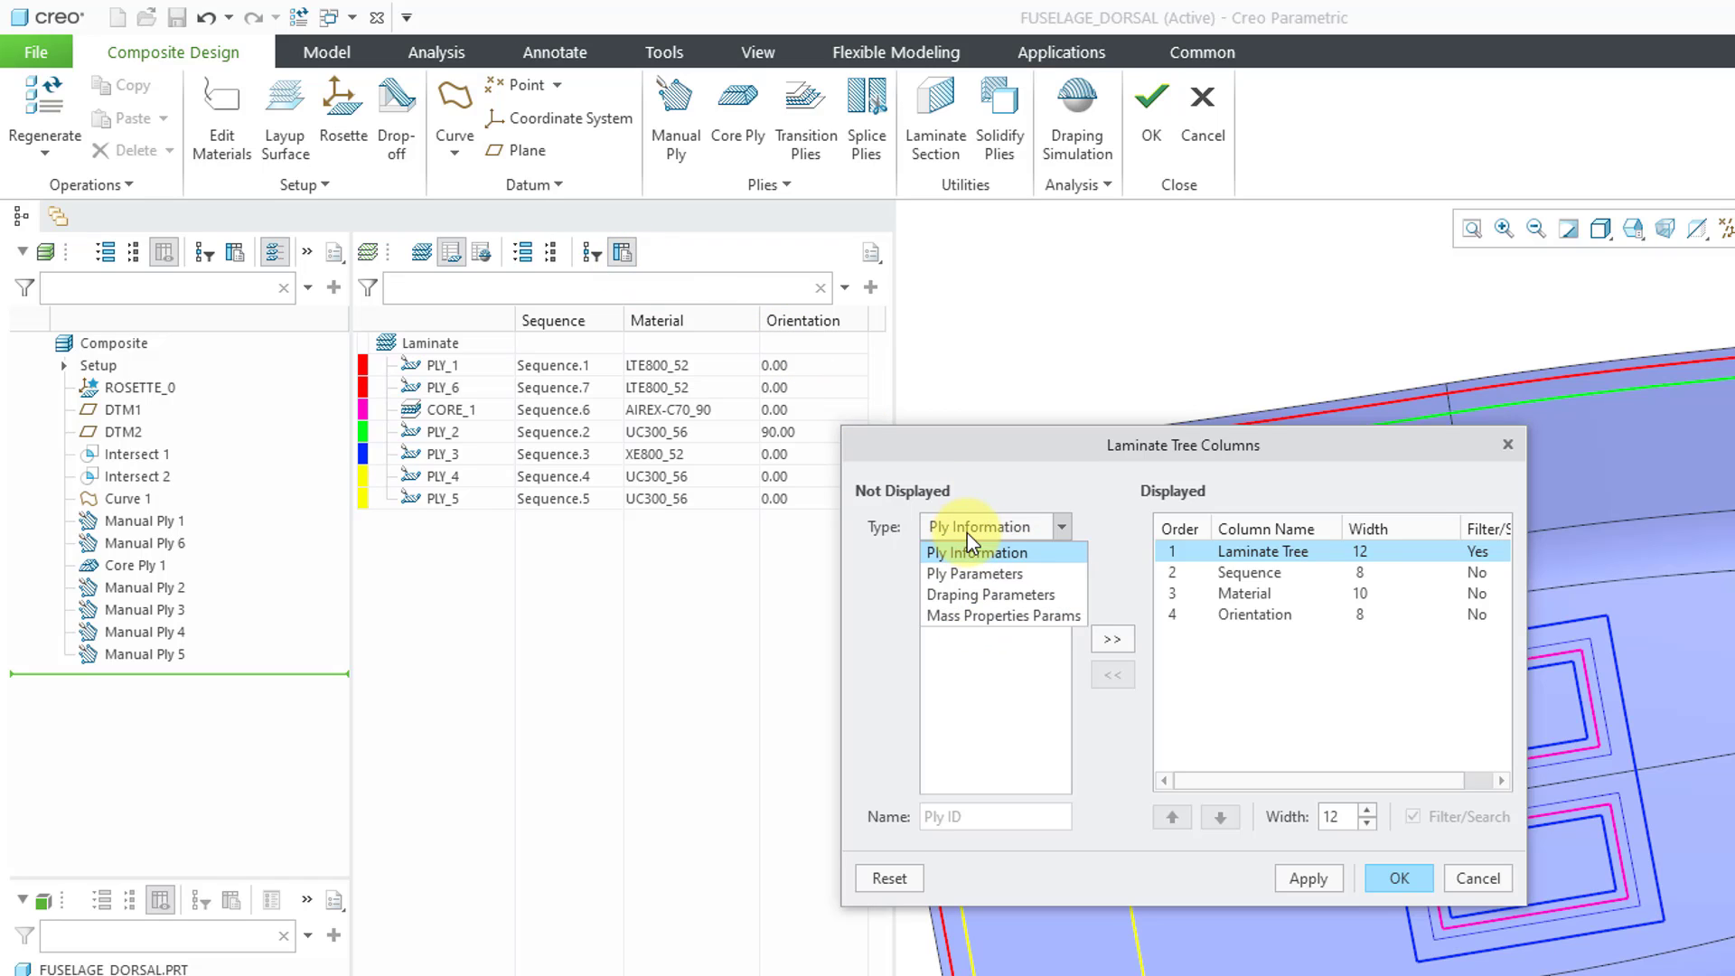
pyautogui.click(980, 573)
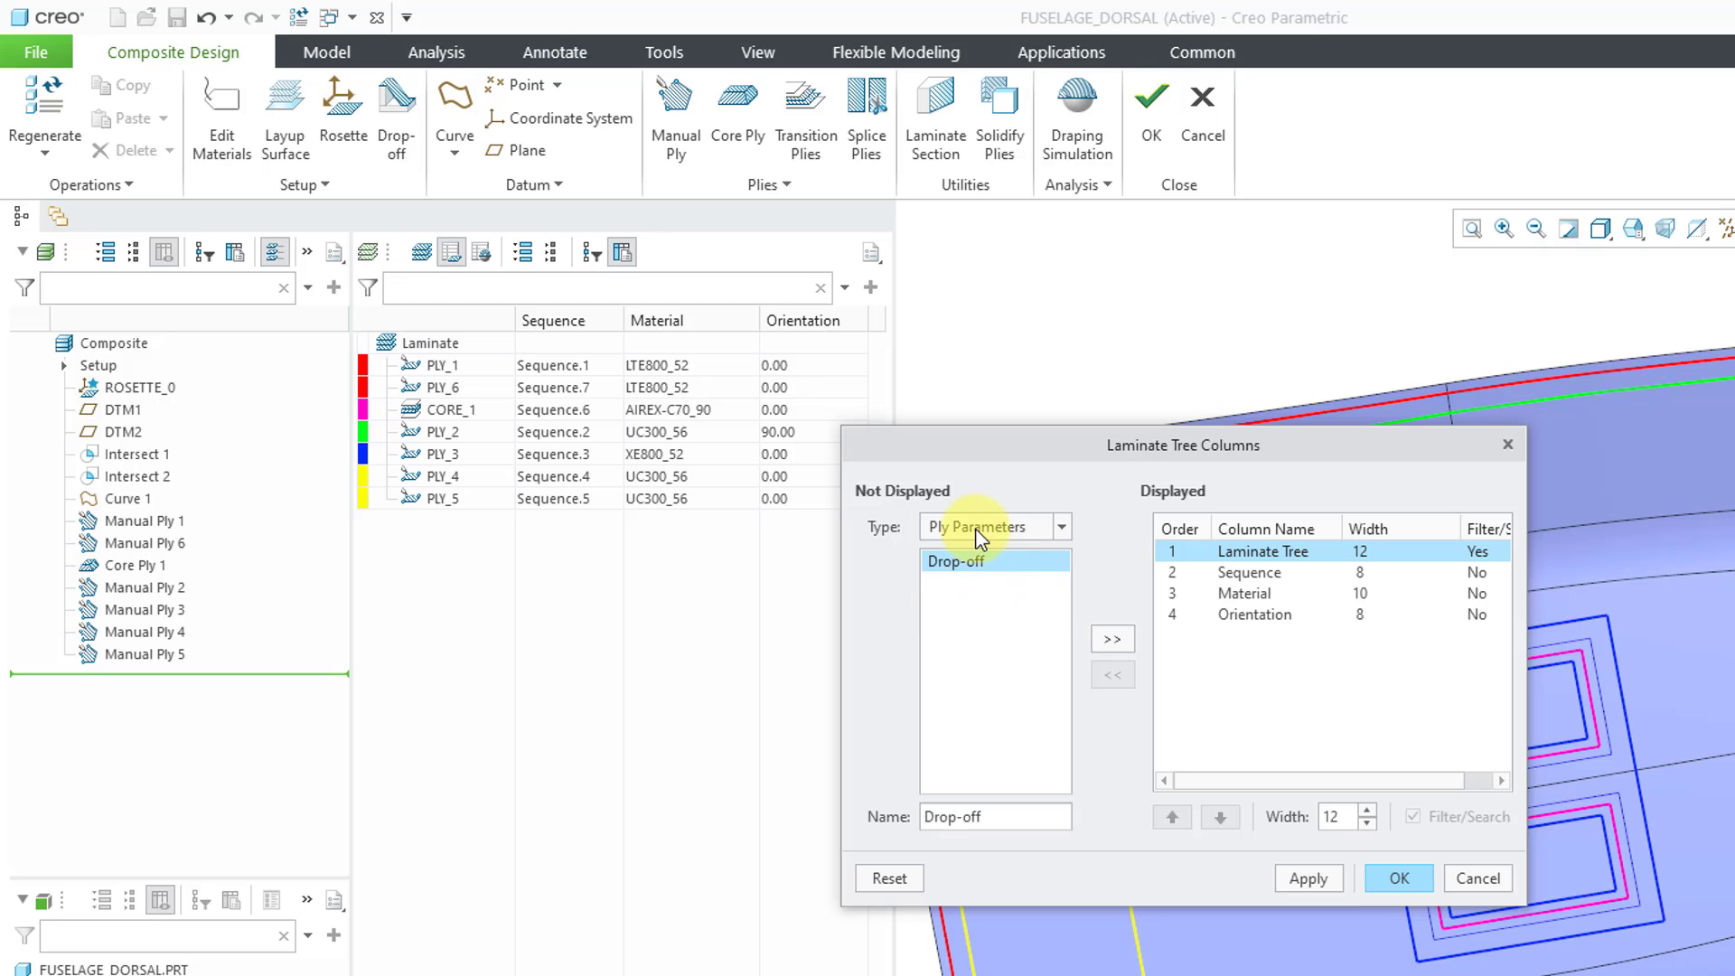
pyautogui.click(983, 528)
pyautogui.click(992, 597)
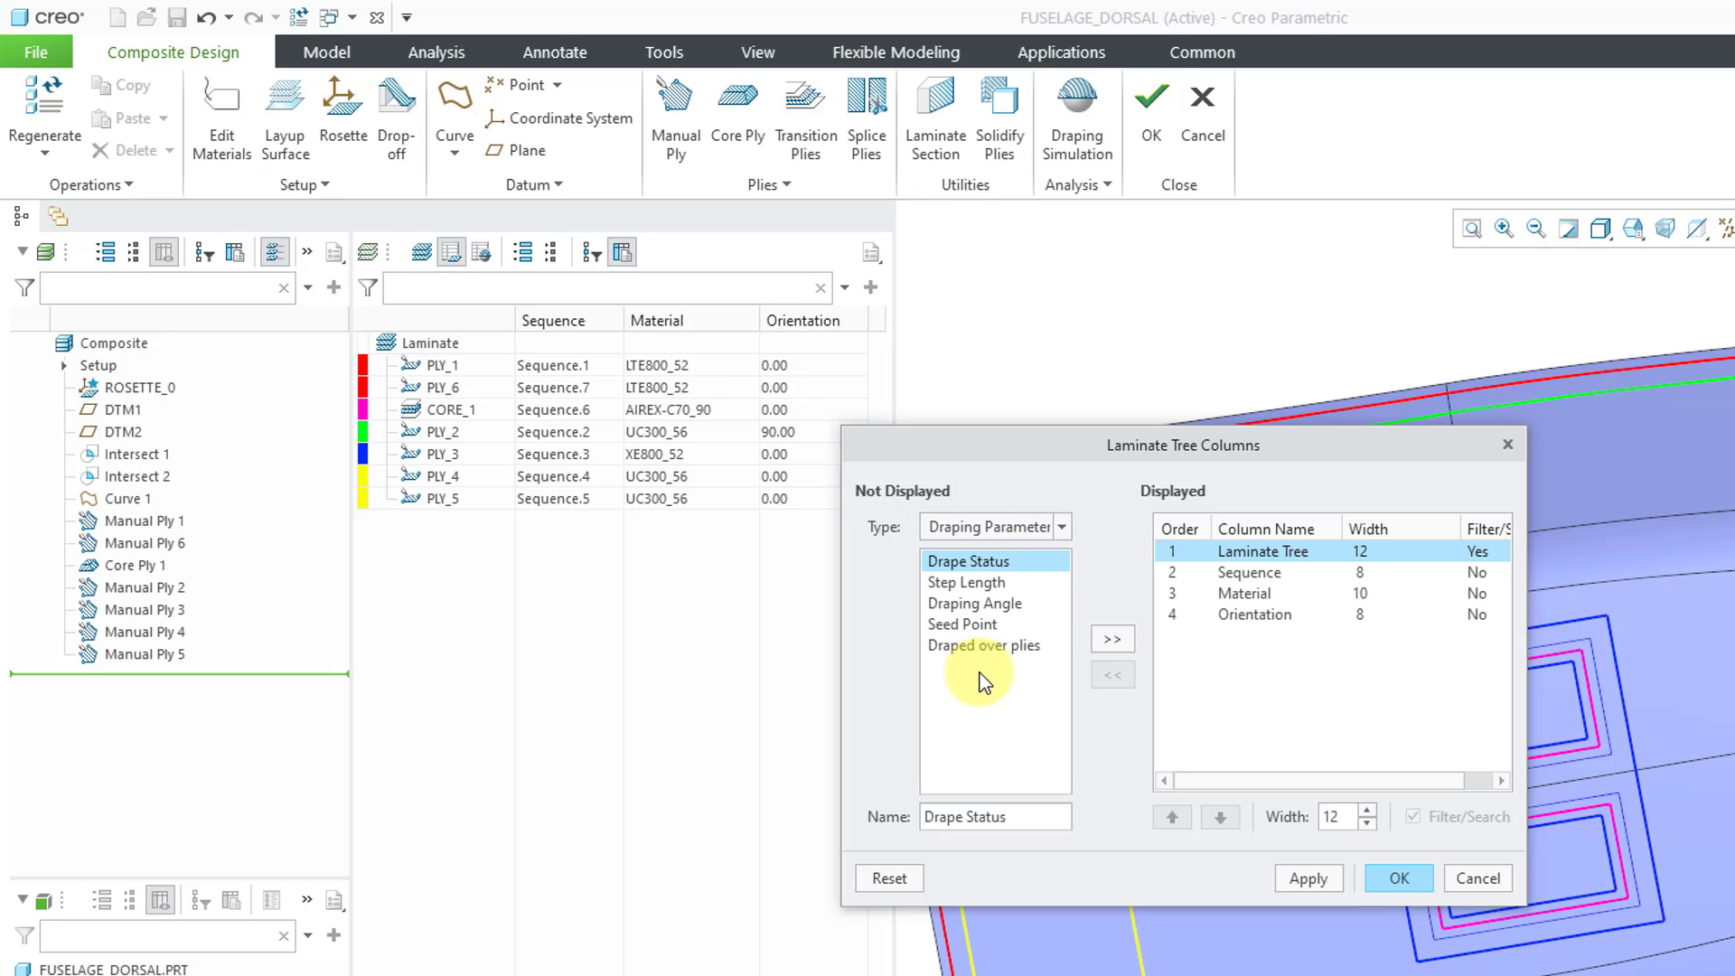
pyautogui.click(974, 526)
pyautogui.click(998, 617)
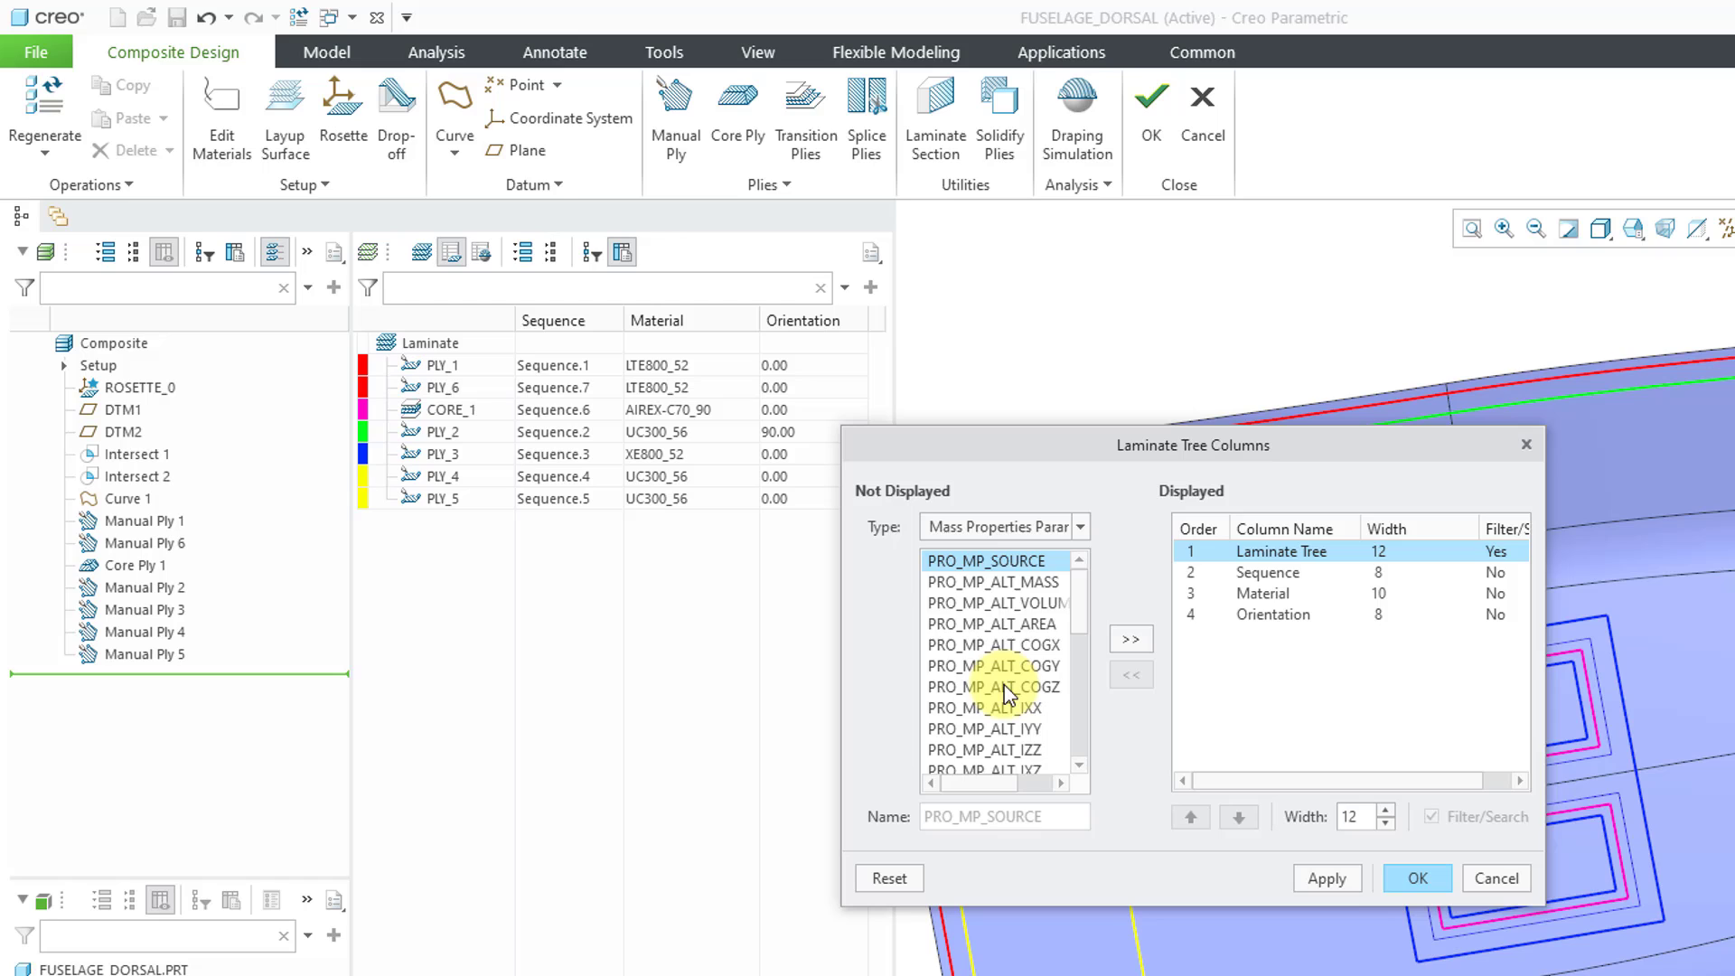
pyautogui.click(990, 529)
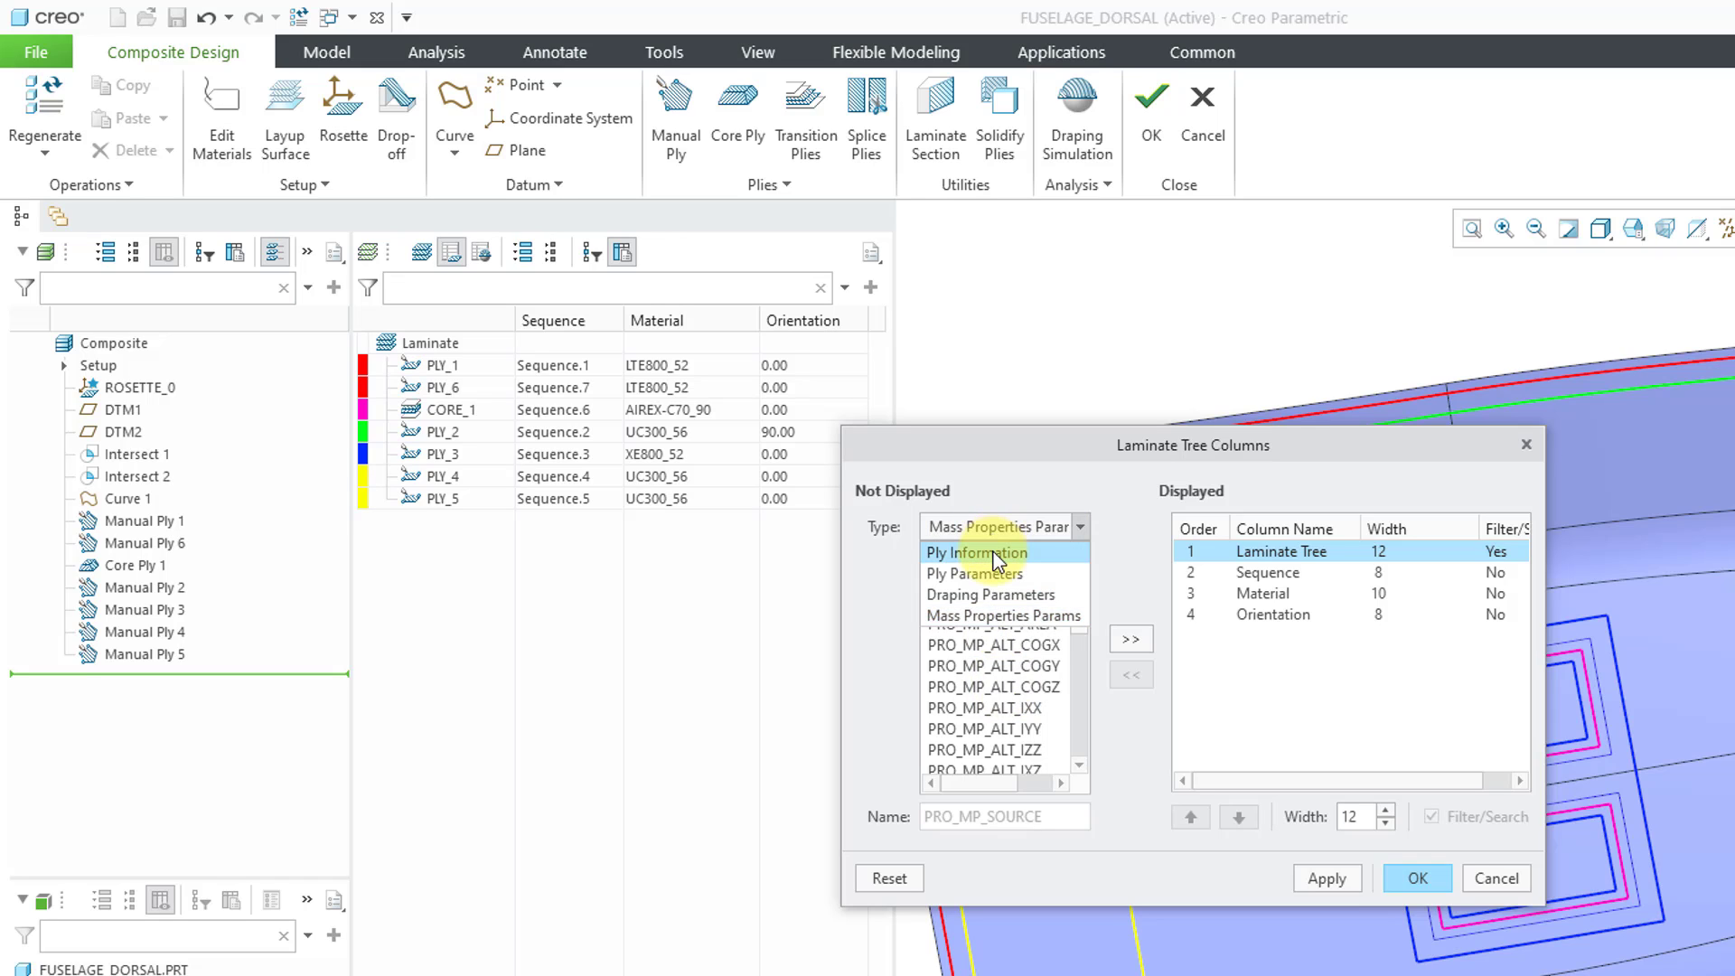
pyautogui.click(994, 555)
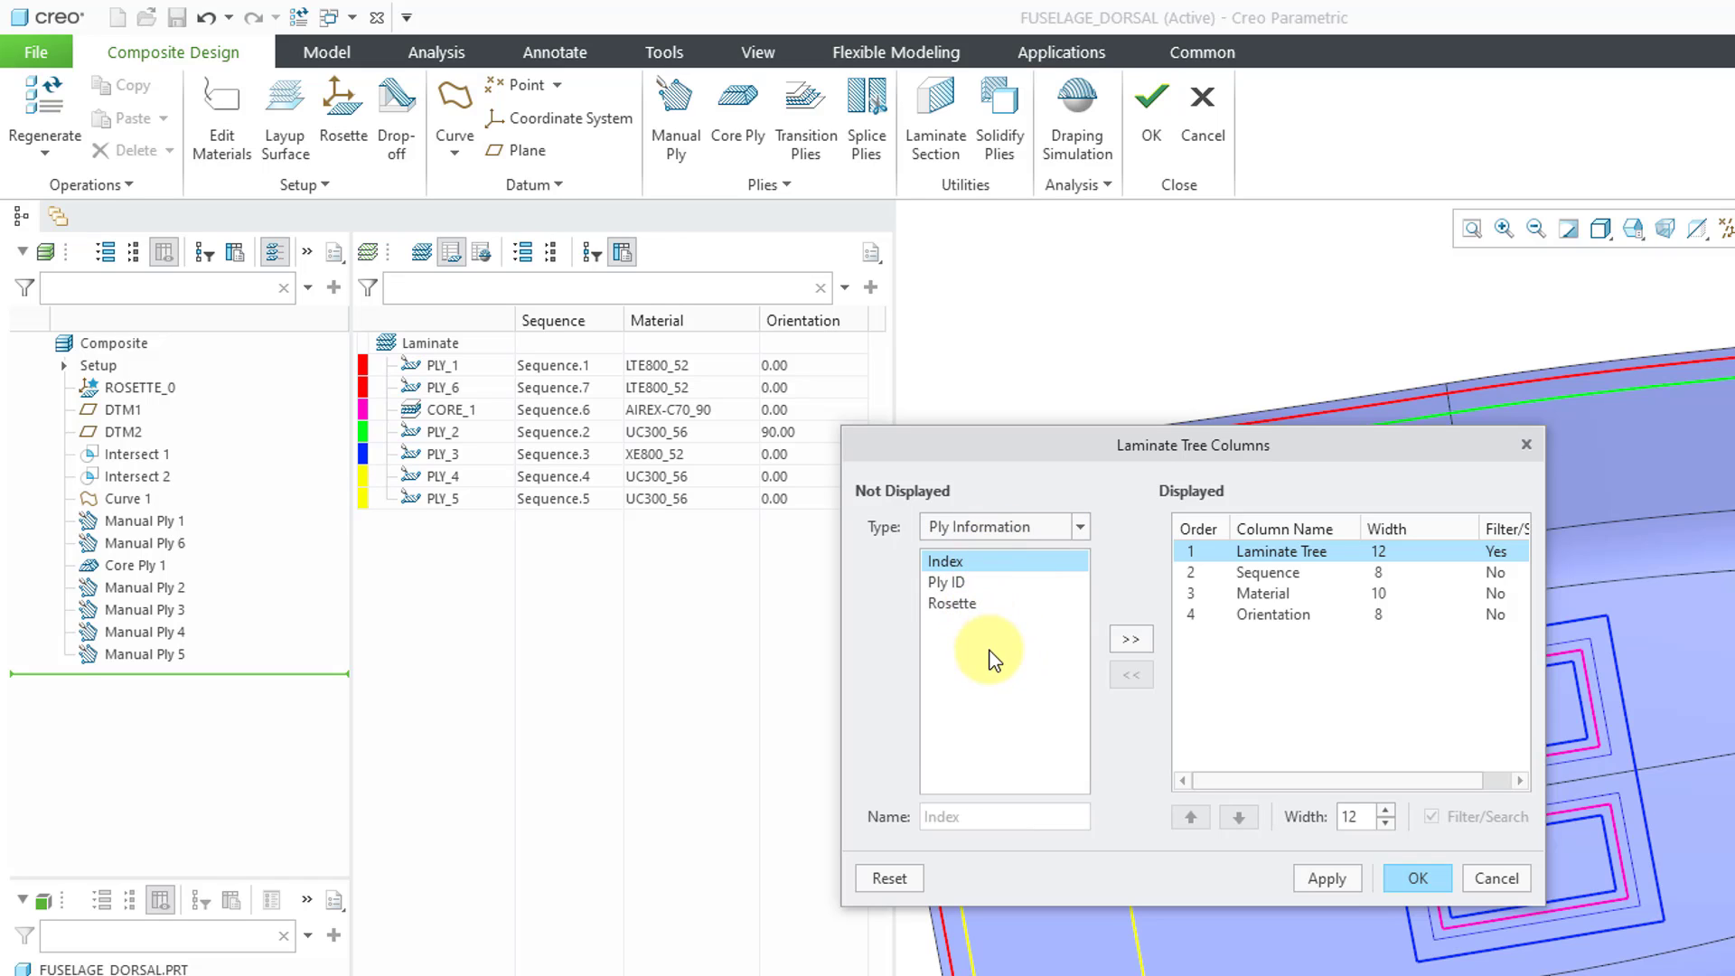
pyautogui.click(1503, 877)
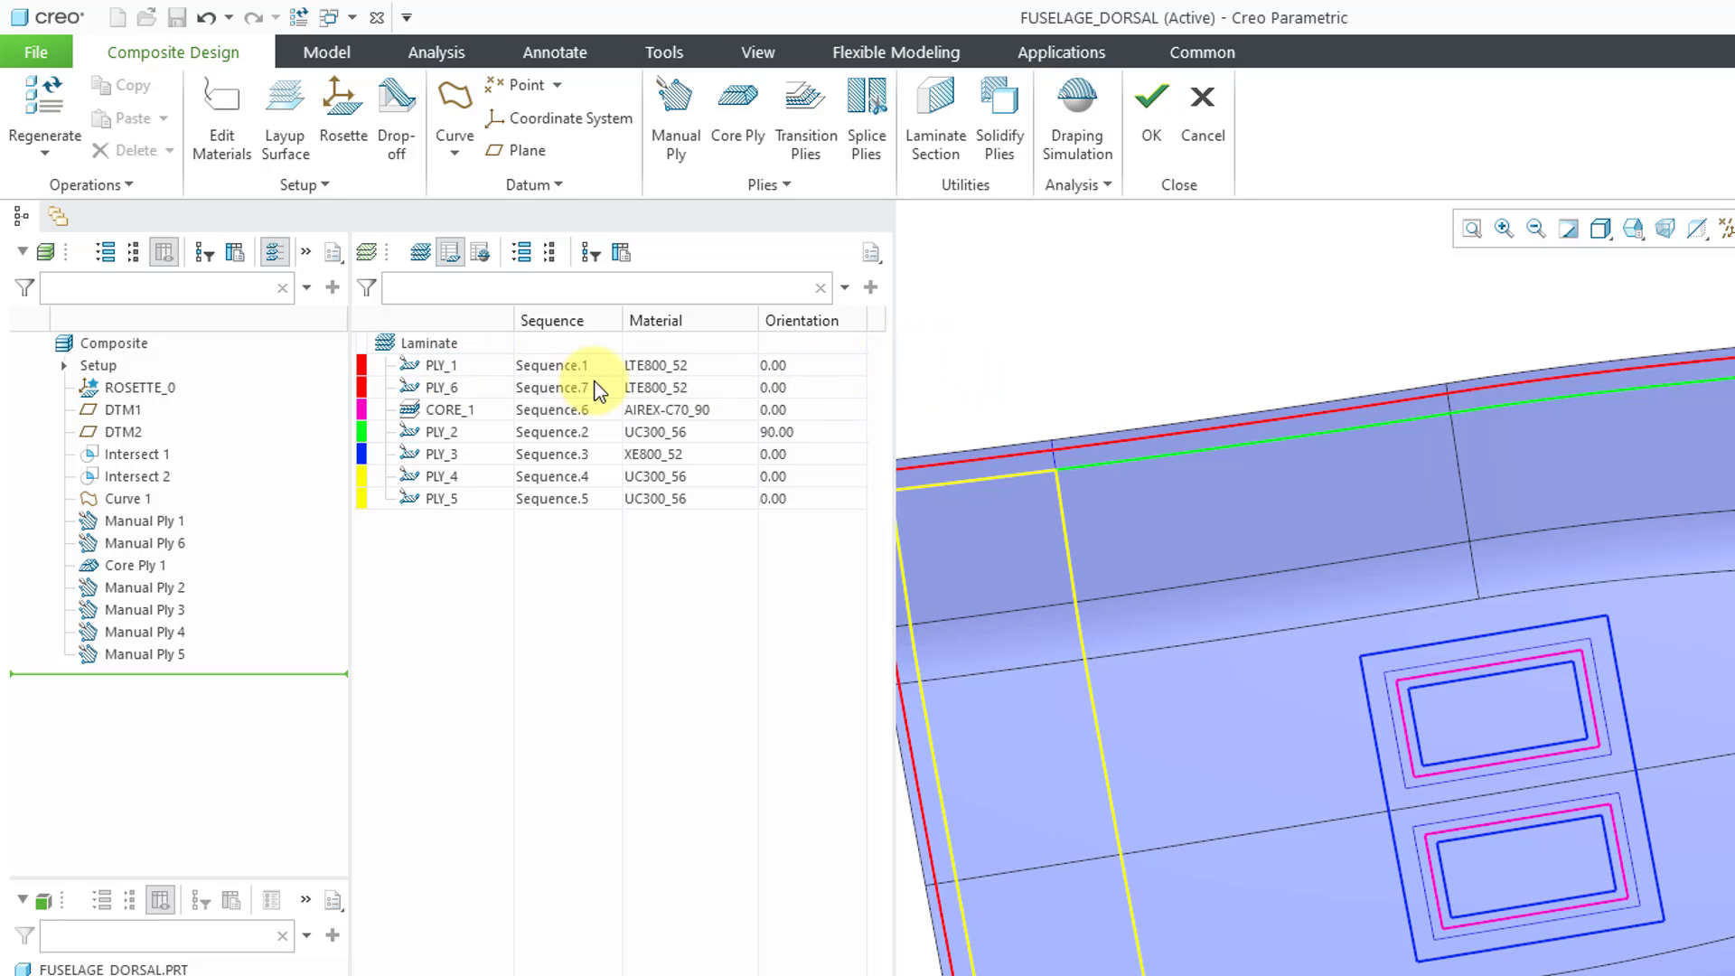
# - Set the orientation of PLY_6 to 90.00 and regenerate the composite
pyautogui.click(773, 388)
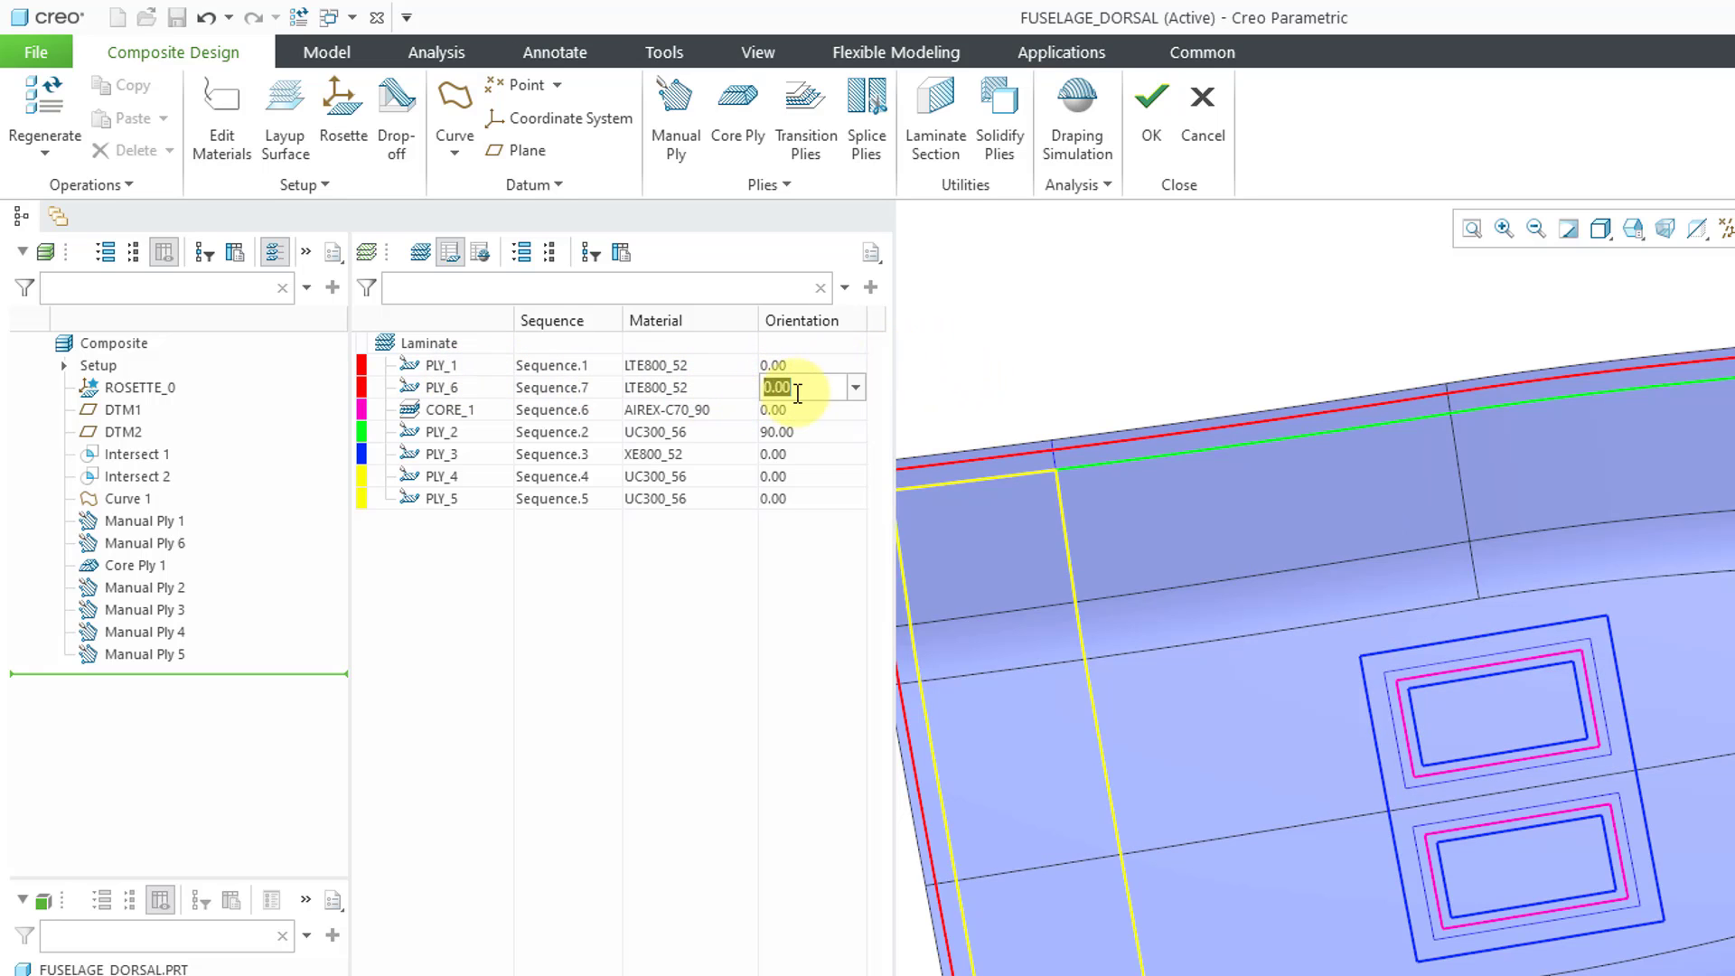
pyautogui.click(856, 389)
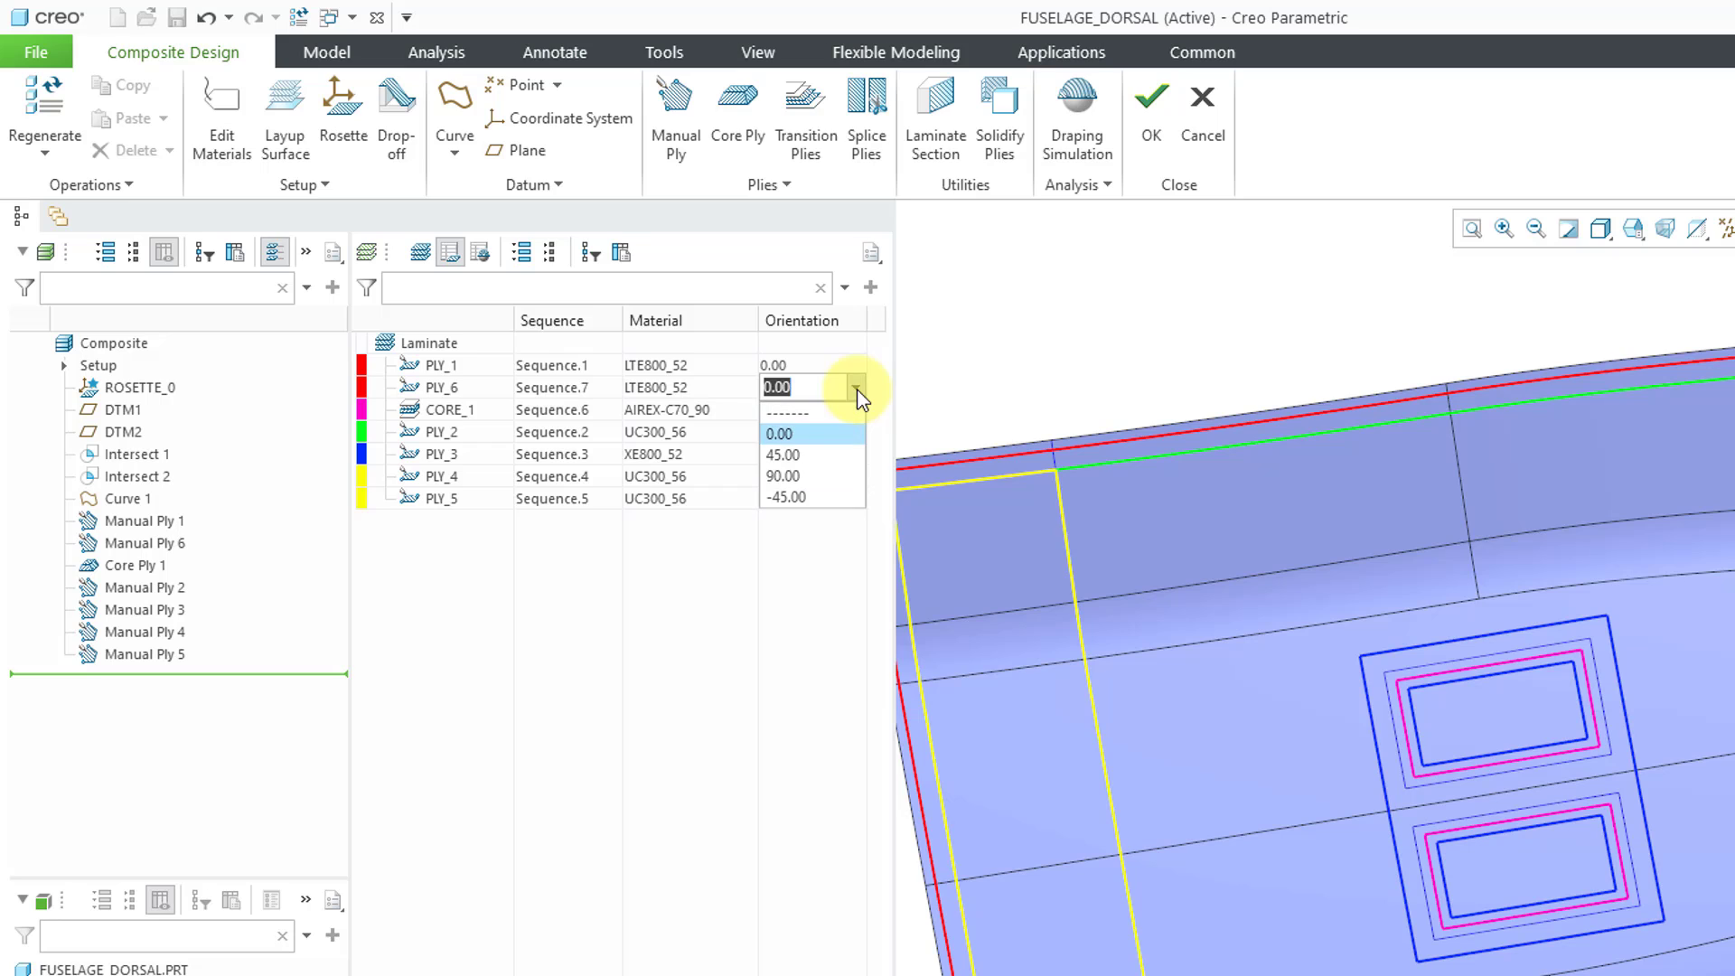
pyautogui.click(846, 477)
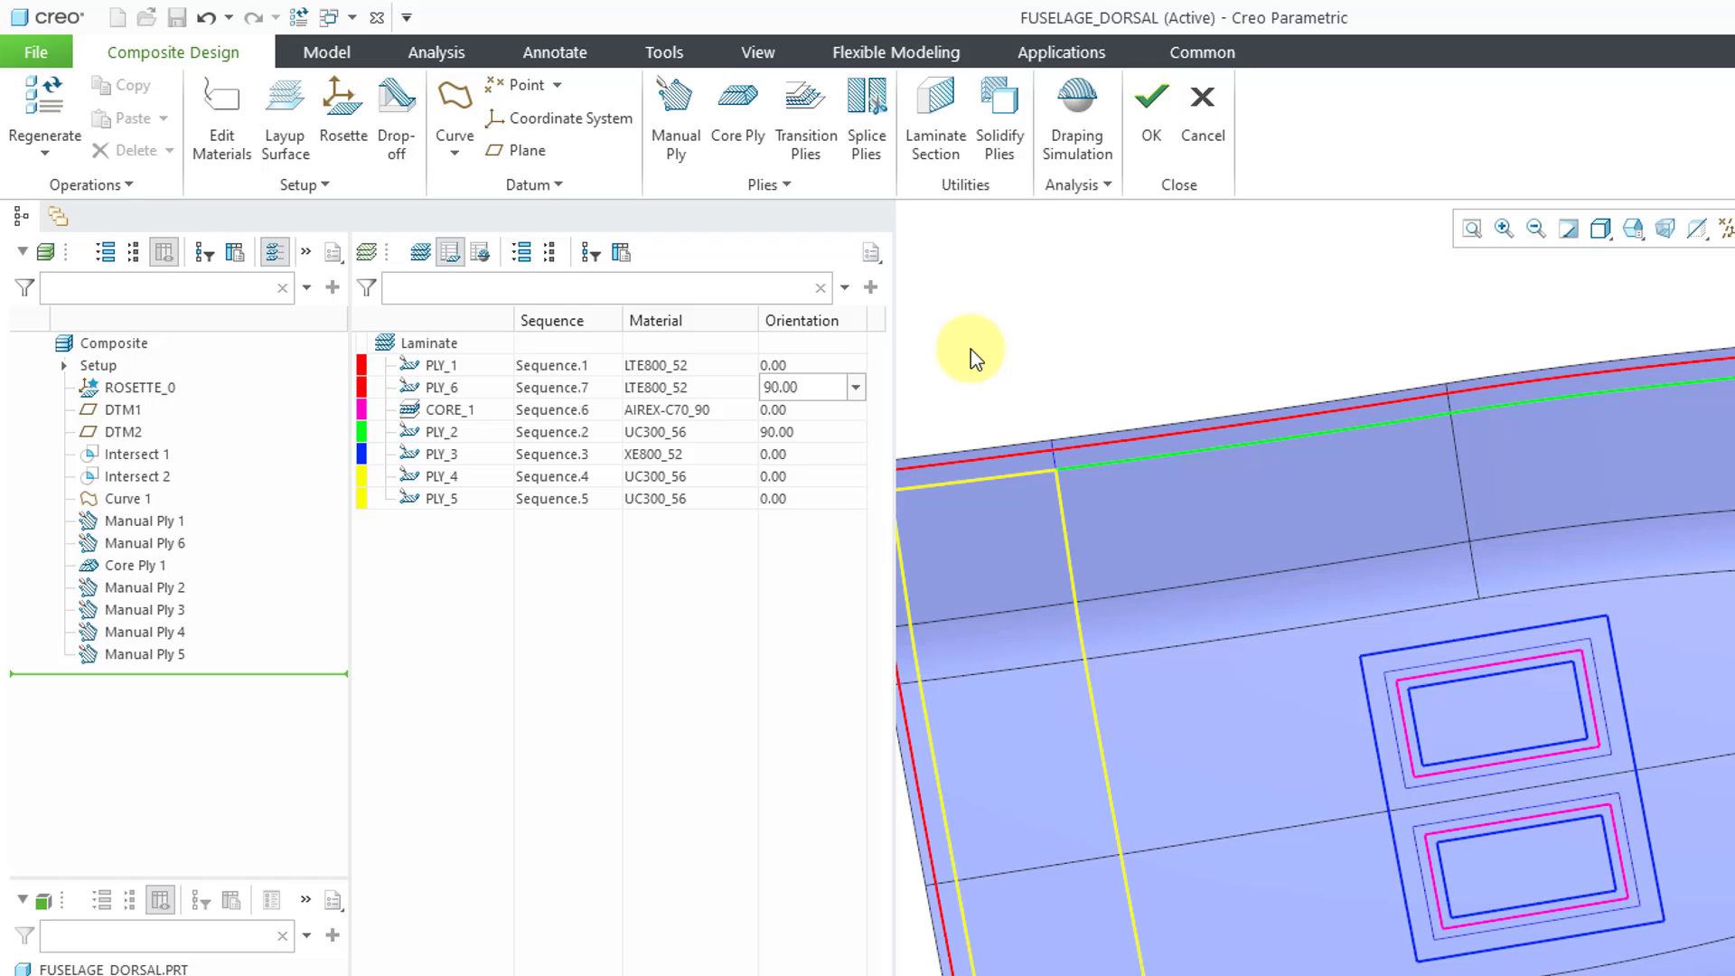
pyautogui.click(52, 107)
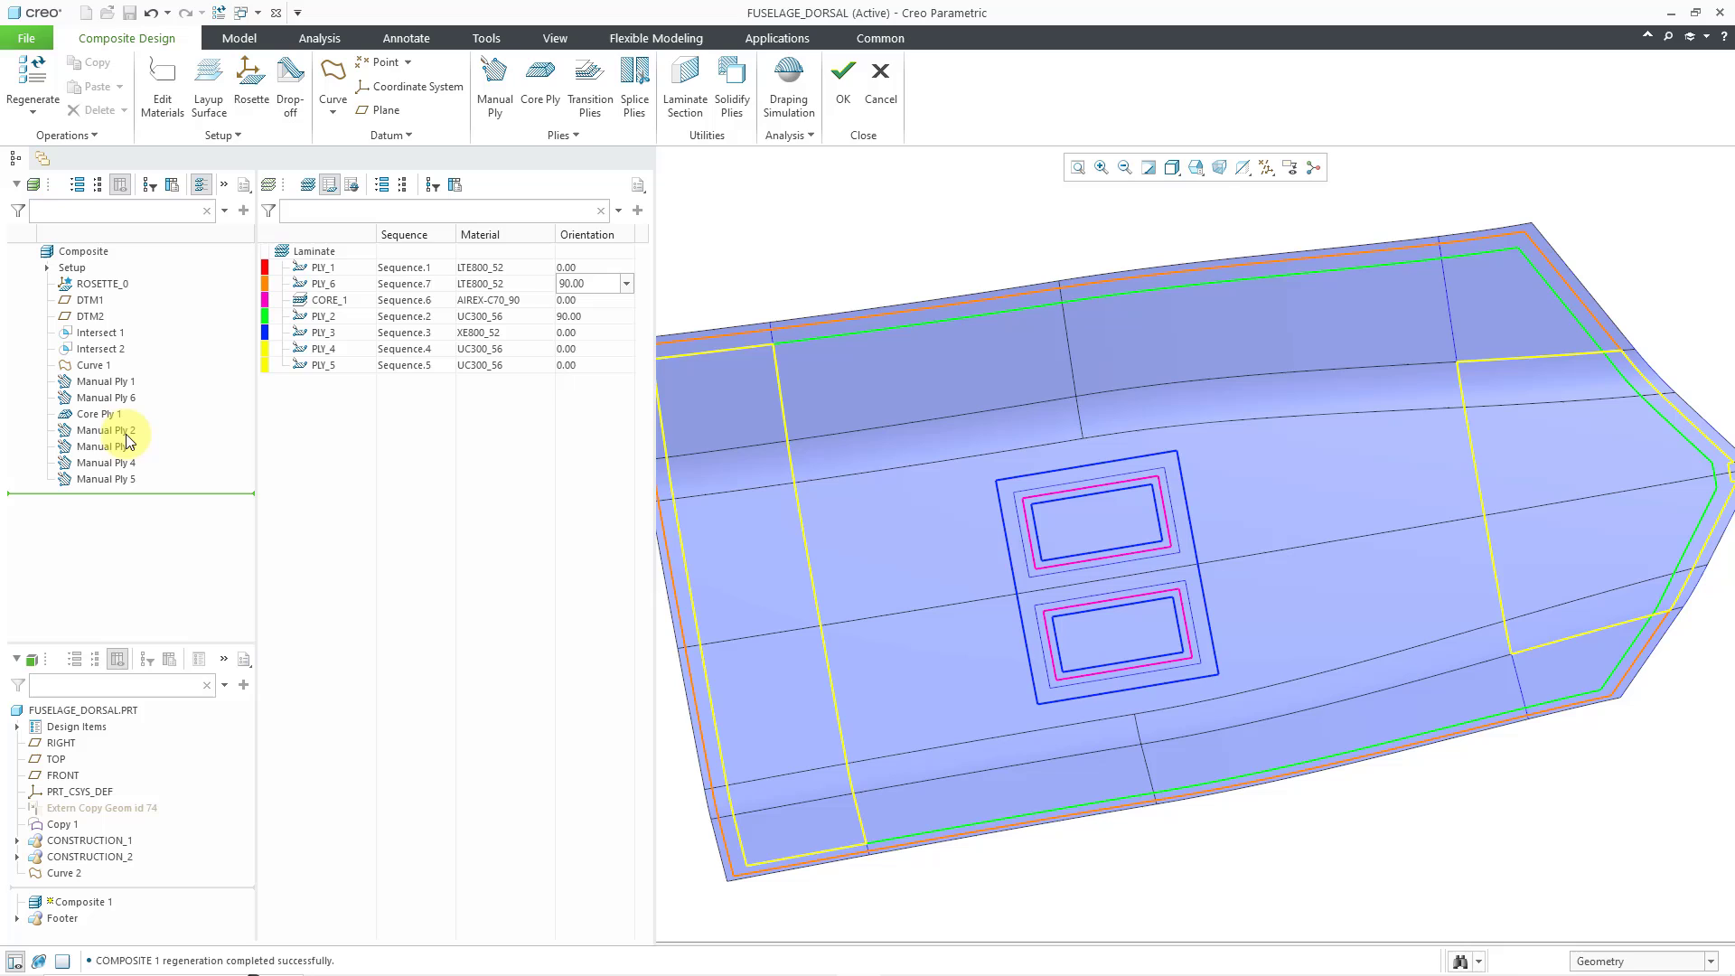
# - Highlight the manual plies below Core Ply 1 one after another, ending with Manual Ply 5, to inspect their boundaries
pyautogui.click(126, 434)
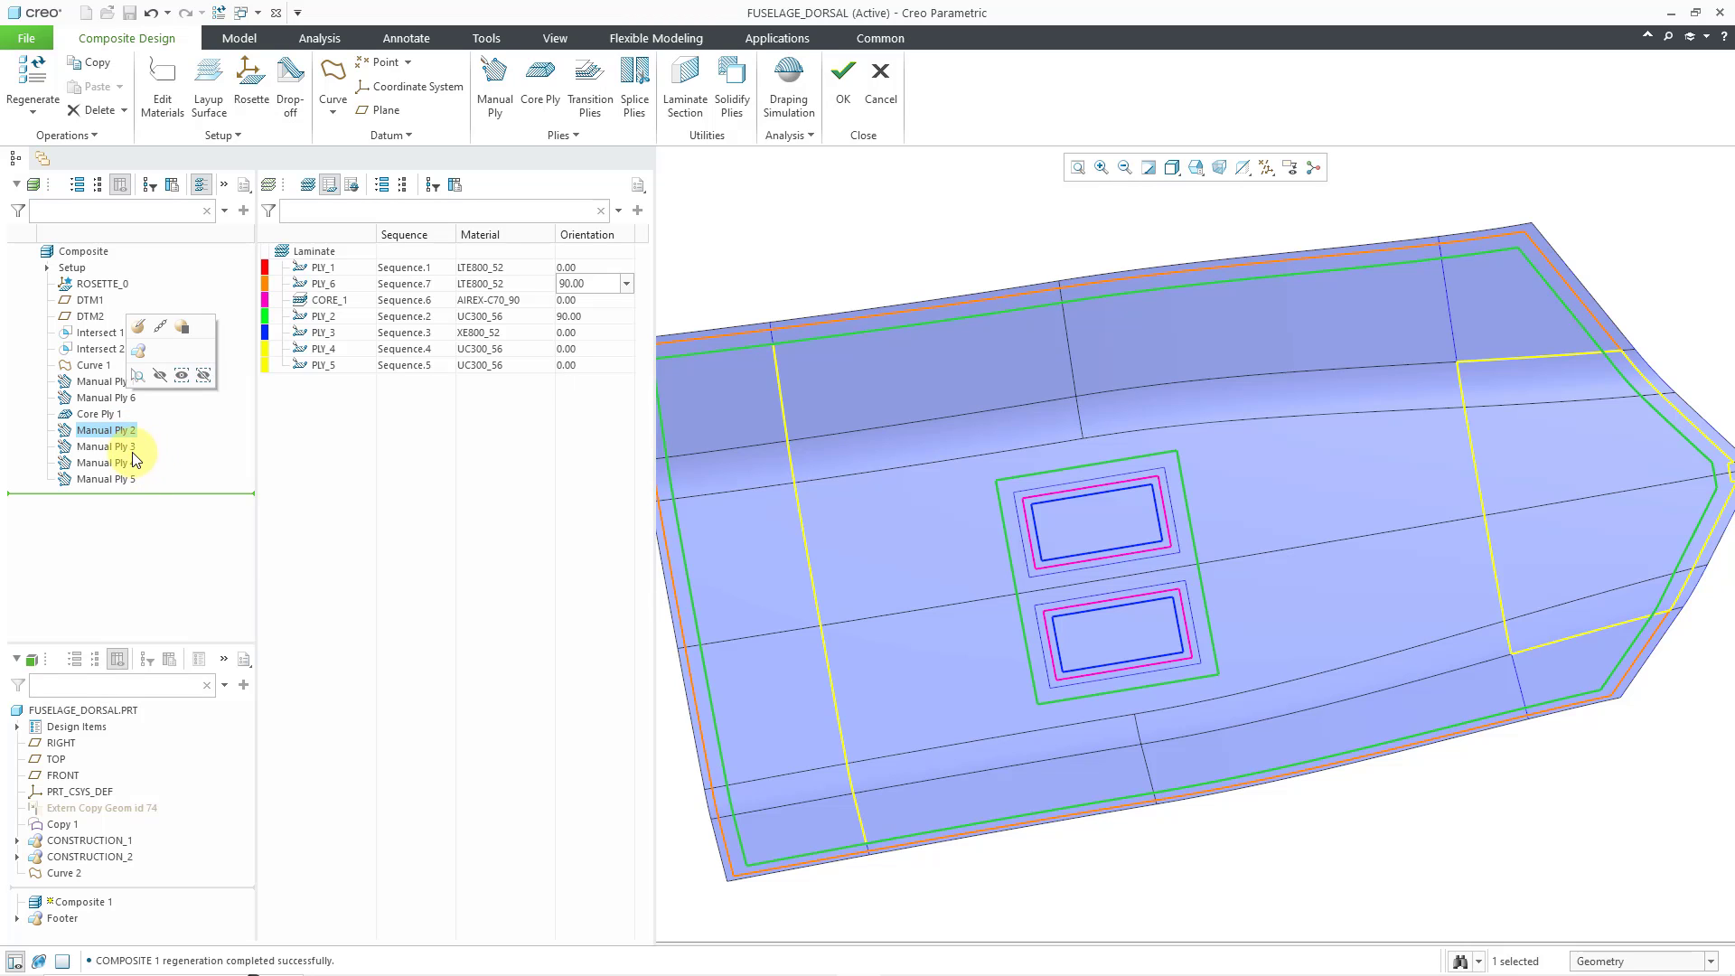
pyautogui.click(127, 447)
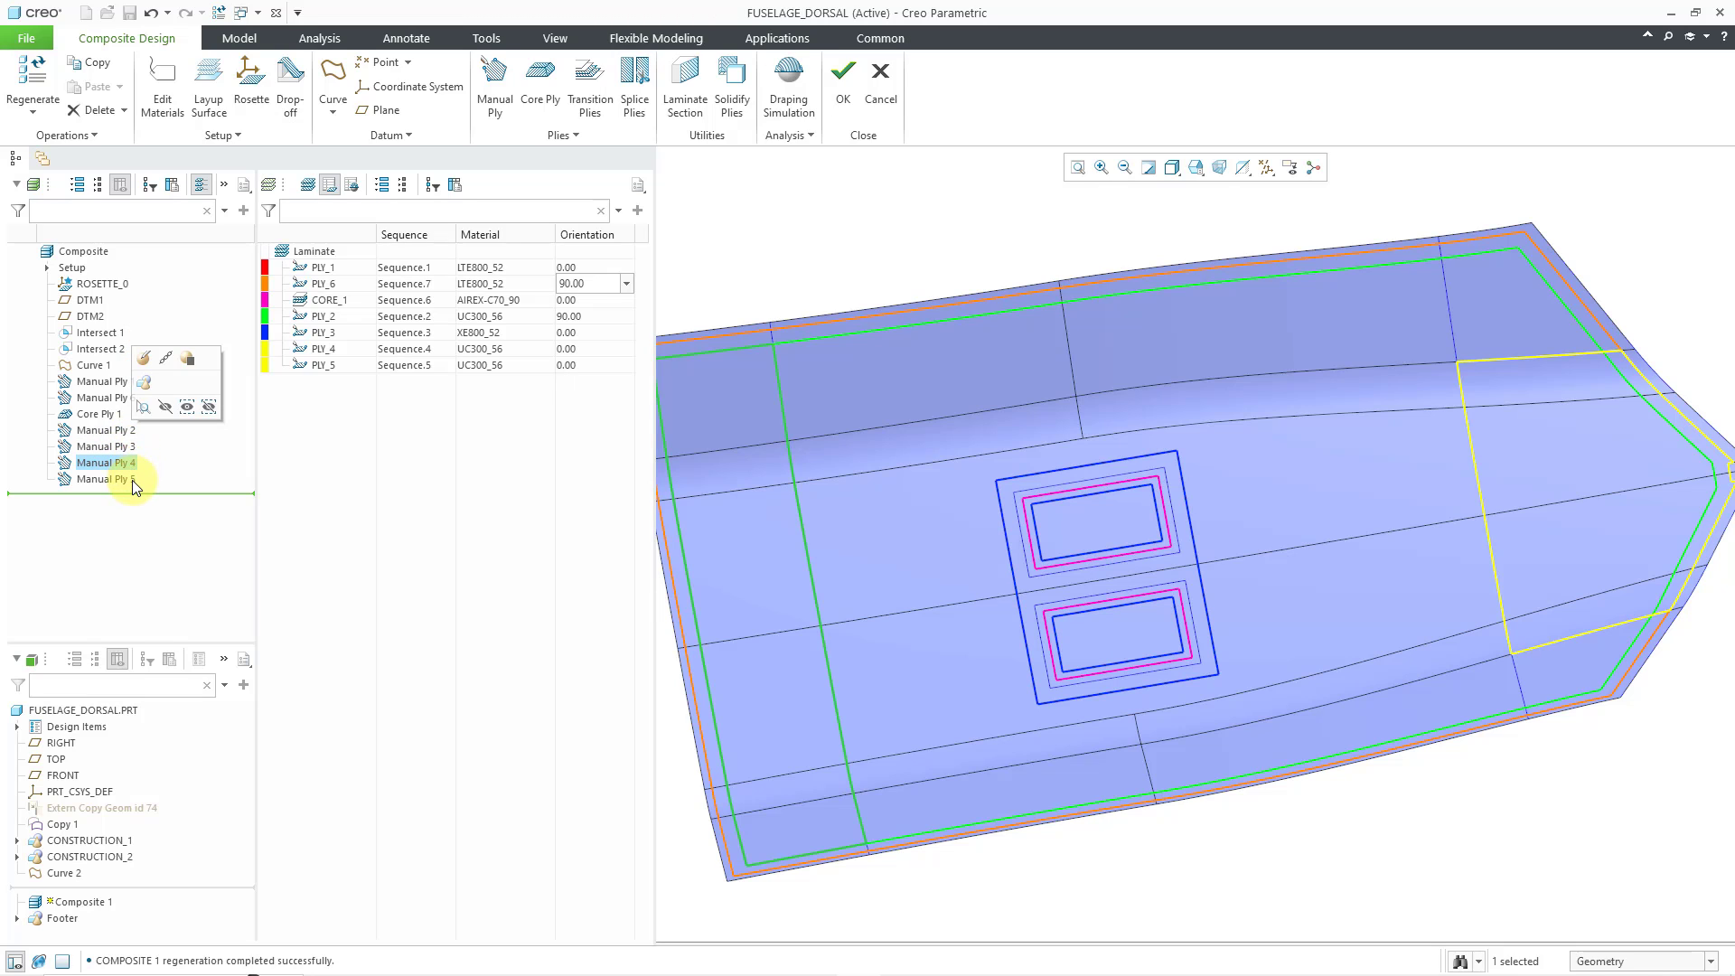
pyautogui.click(132, 479)
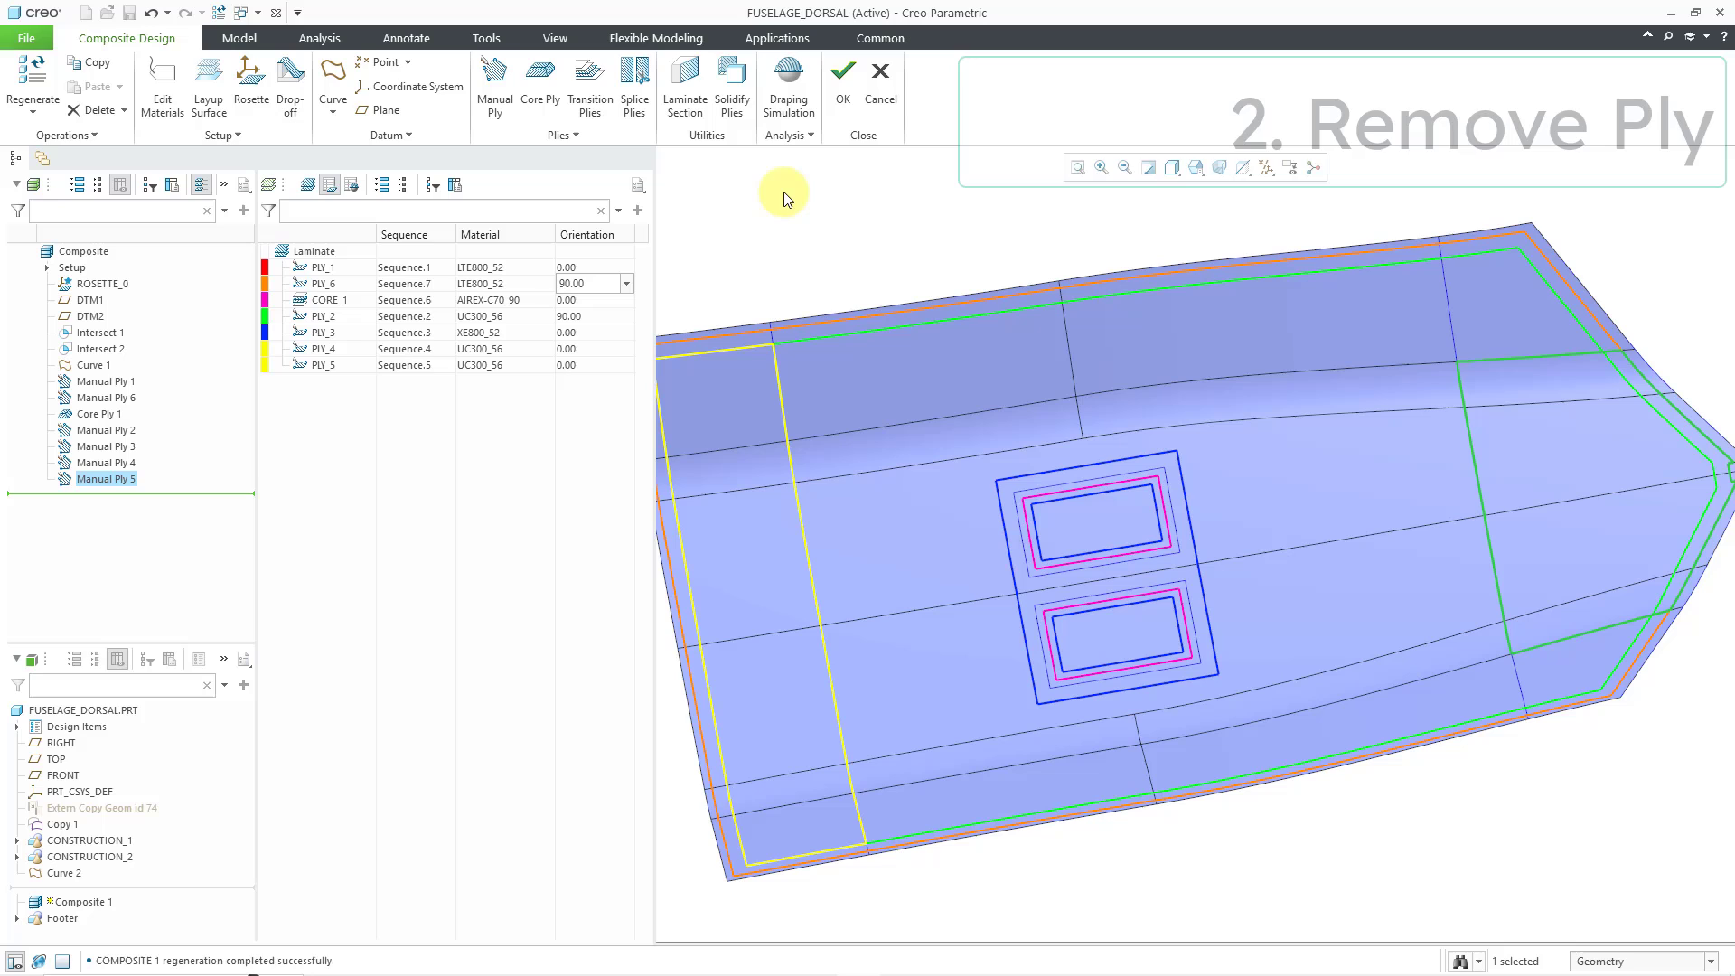
# - Create a Remove Ply feature that consumes PLY_5
pyautogui.click(573, 140)
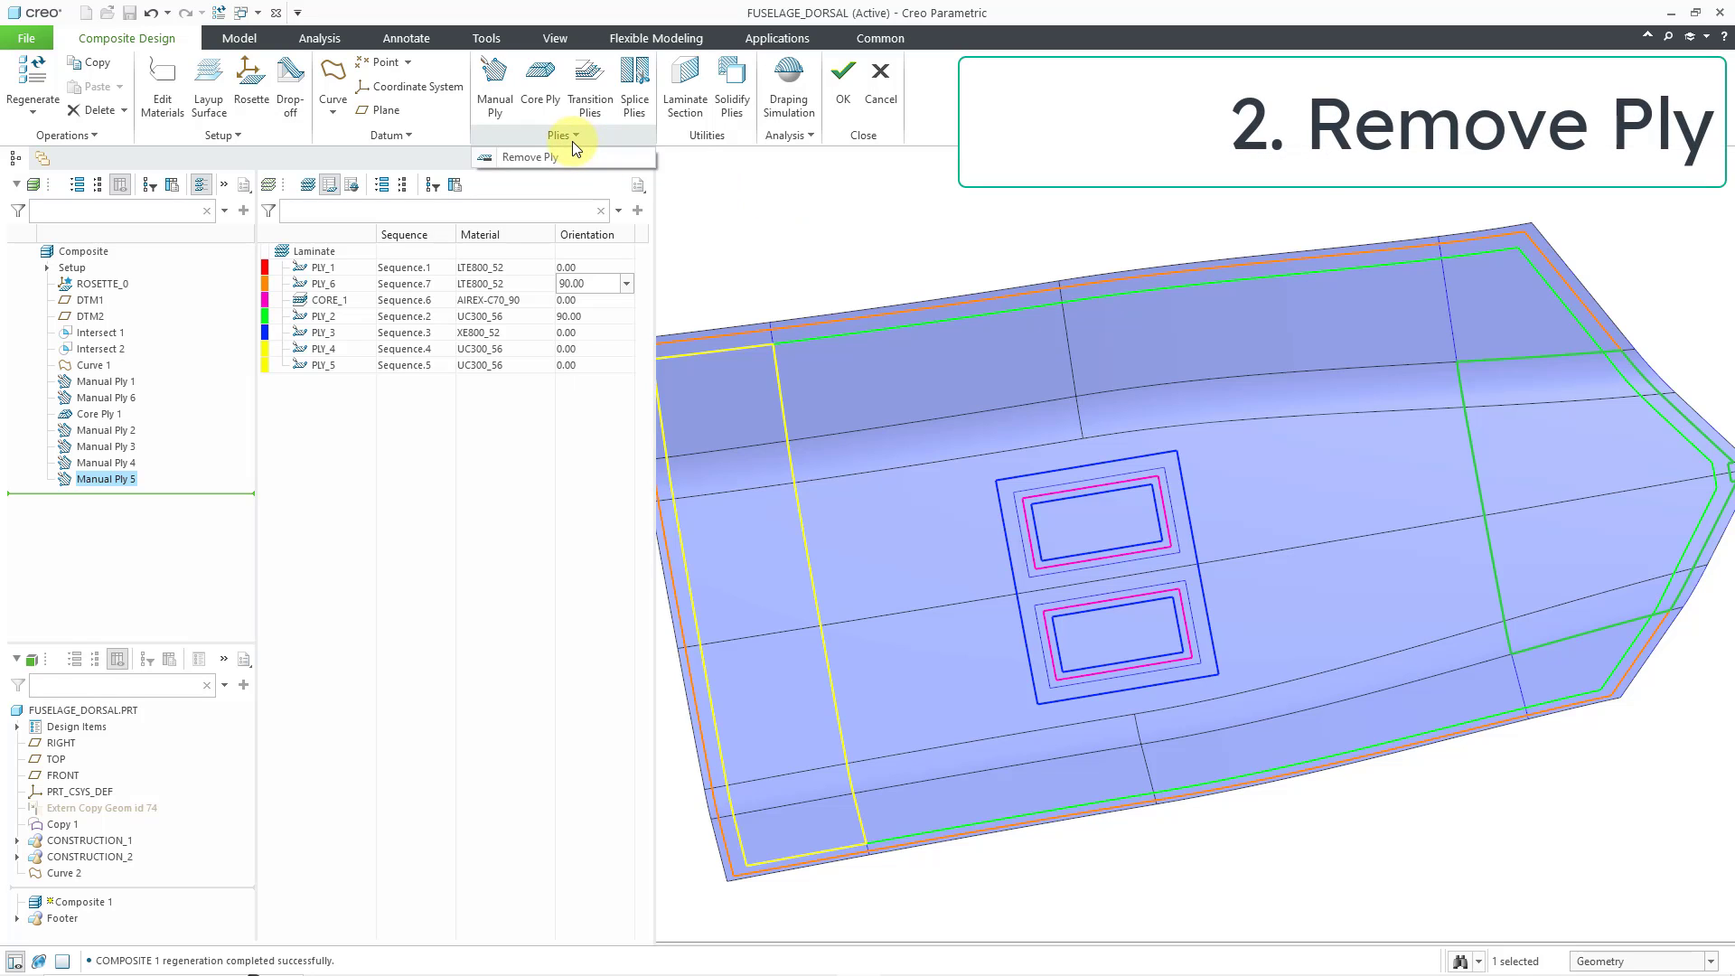
pyautogui.click(549, 156)
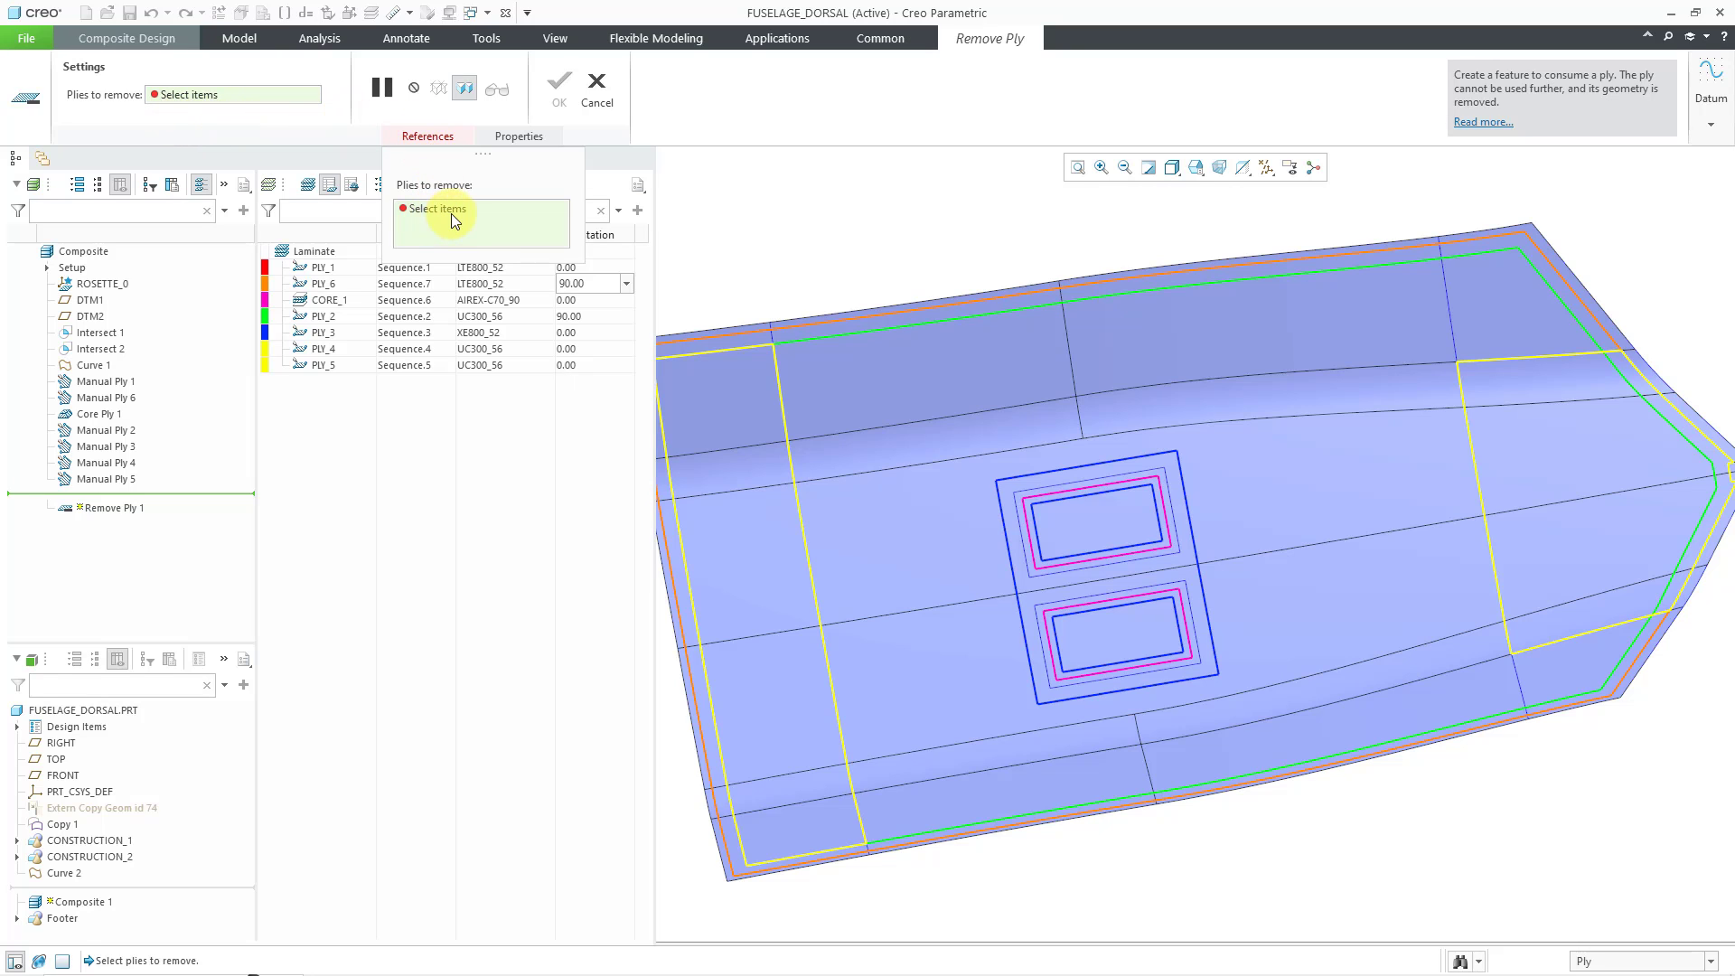
pyautogui.click(328, 367)
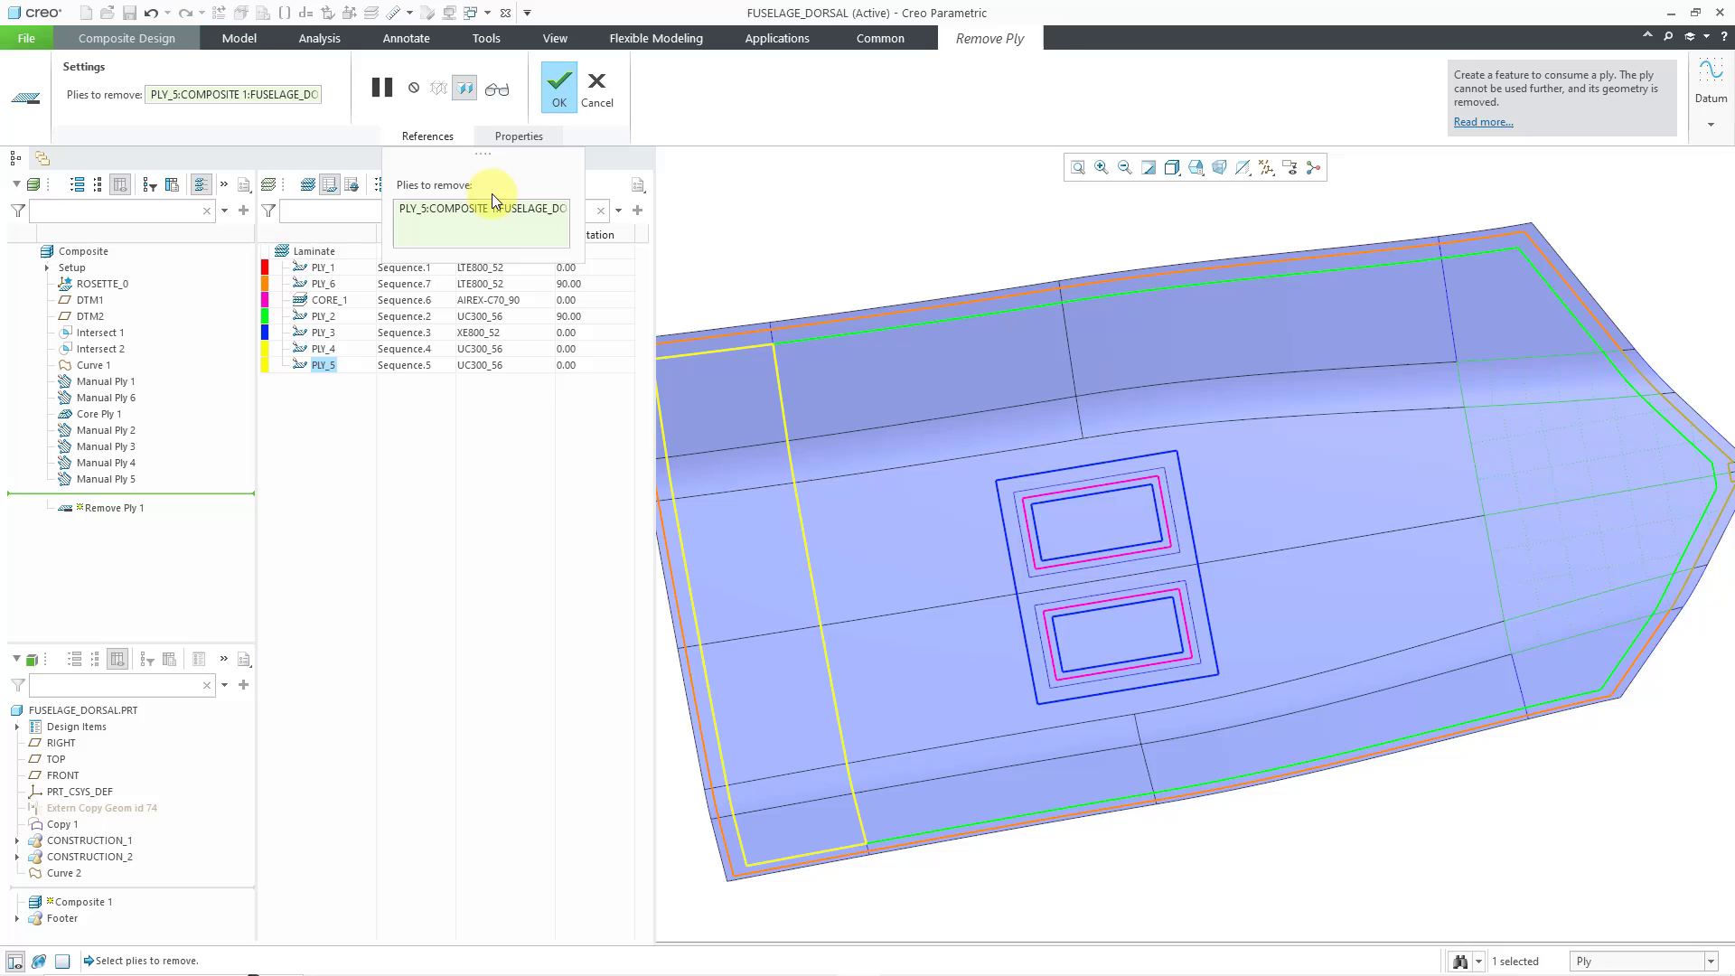
pyautogui.click(562, 94)
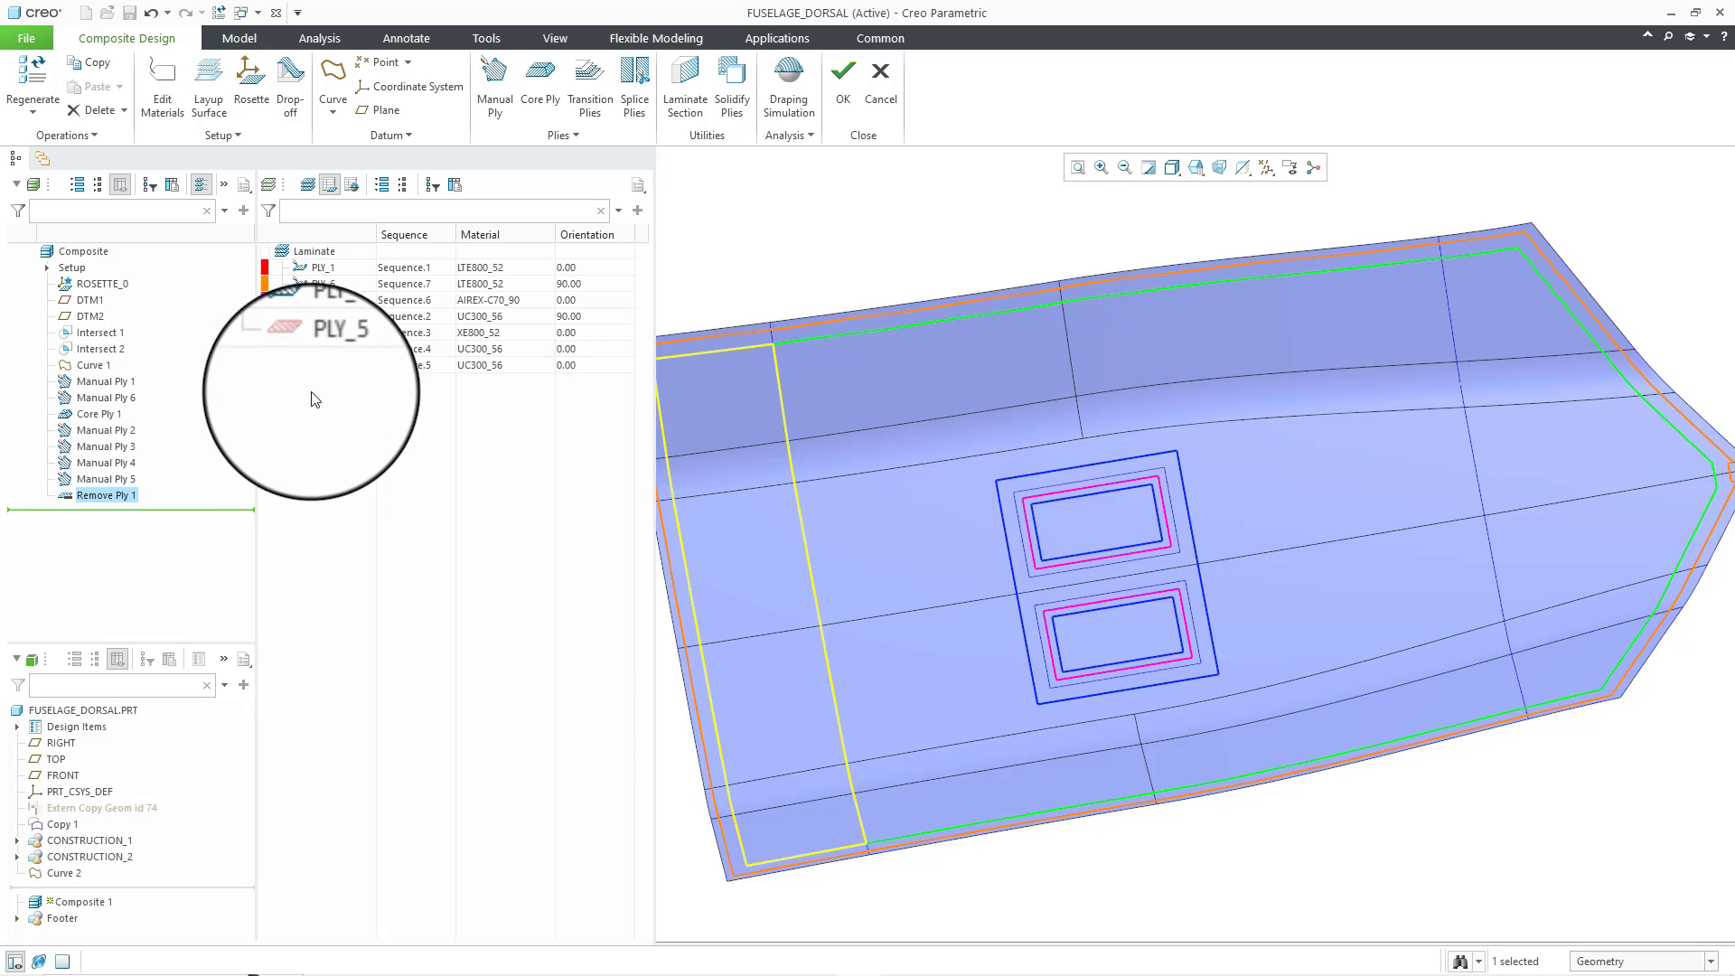
# - Filter the laminate tree to display plies and cores but hide consumed plies and consumed cores
pyautogui.click(430, 186)
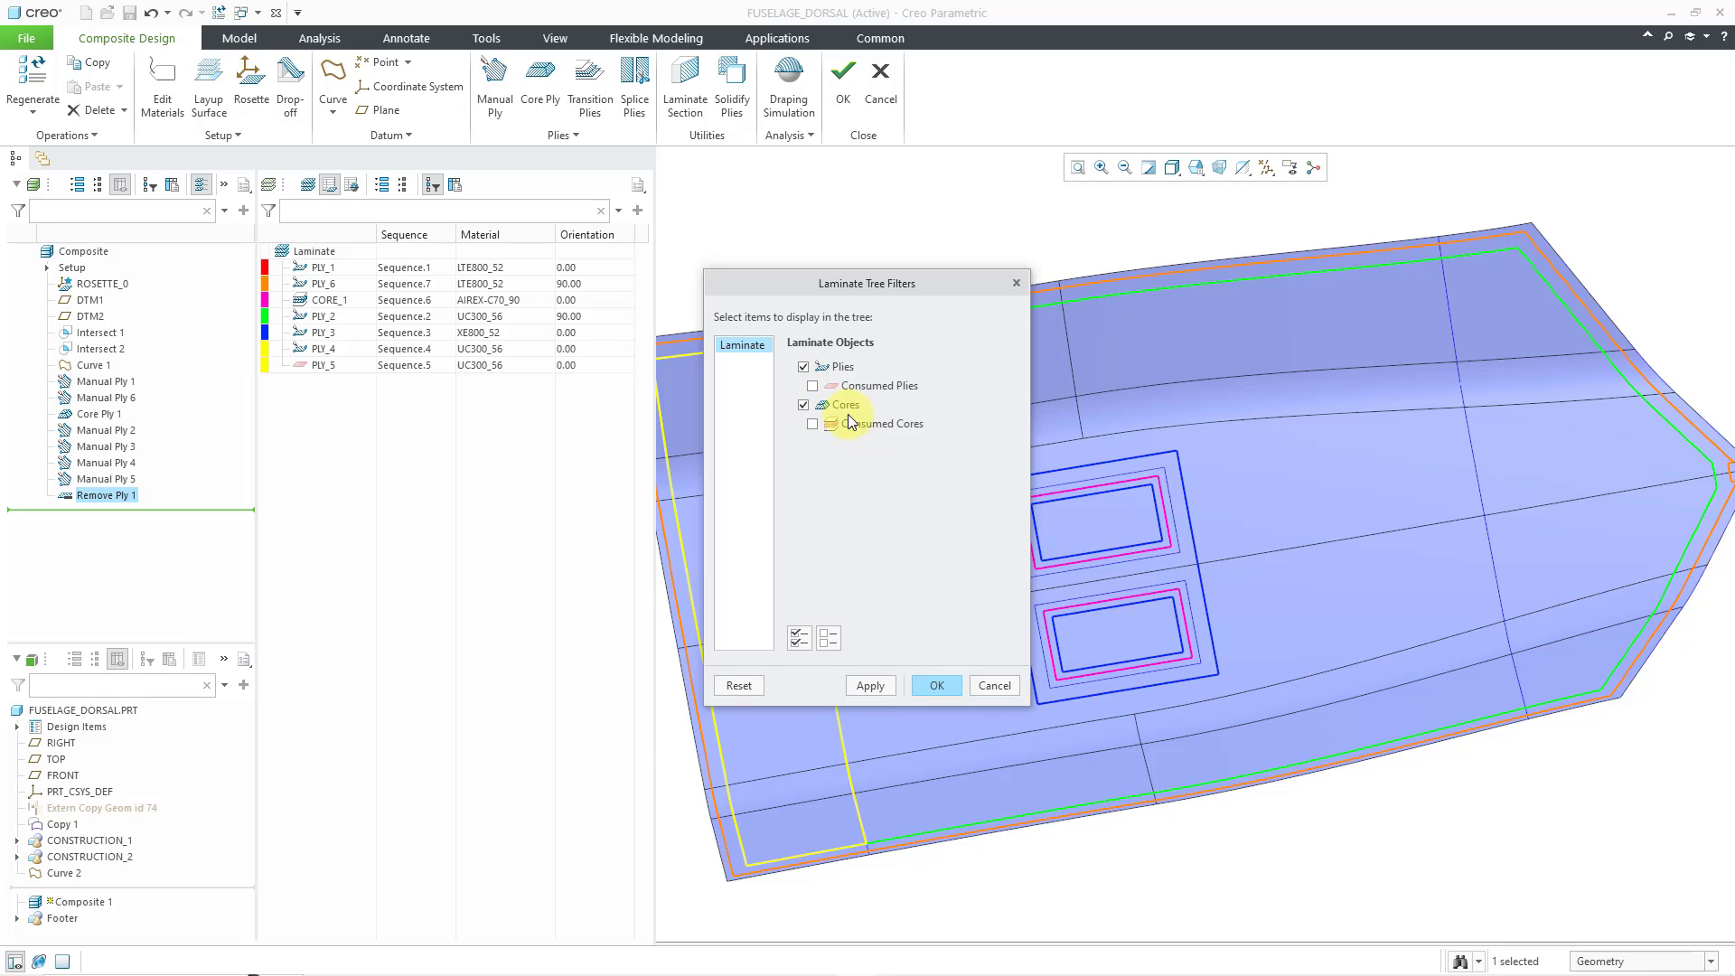
pyautogui.click(871, 685)
pyautogui.click(931, 687)
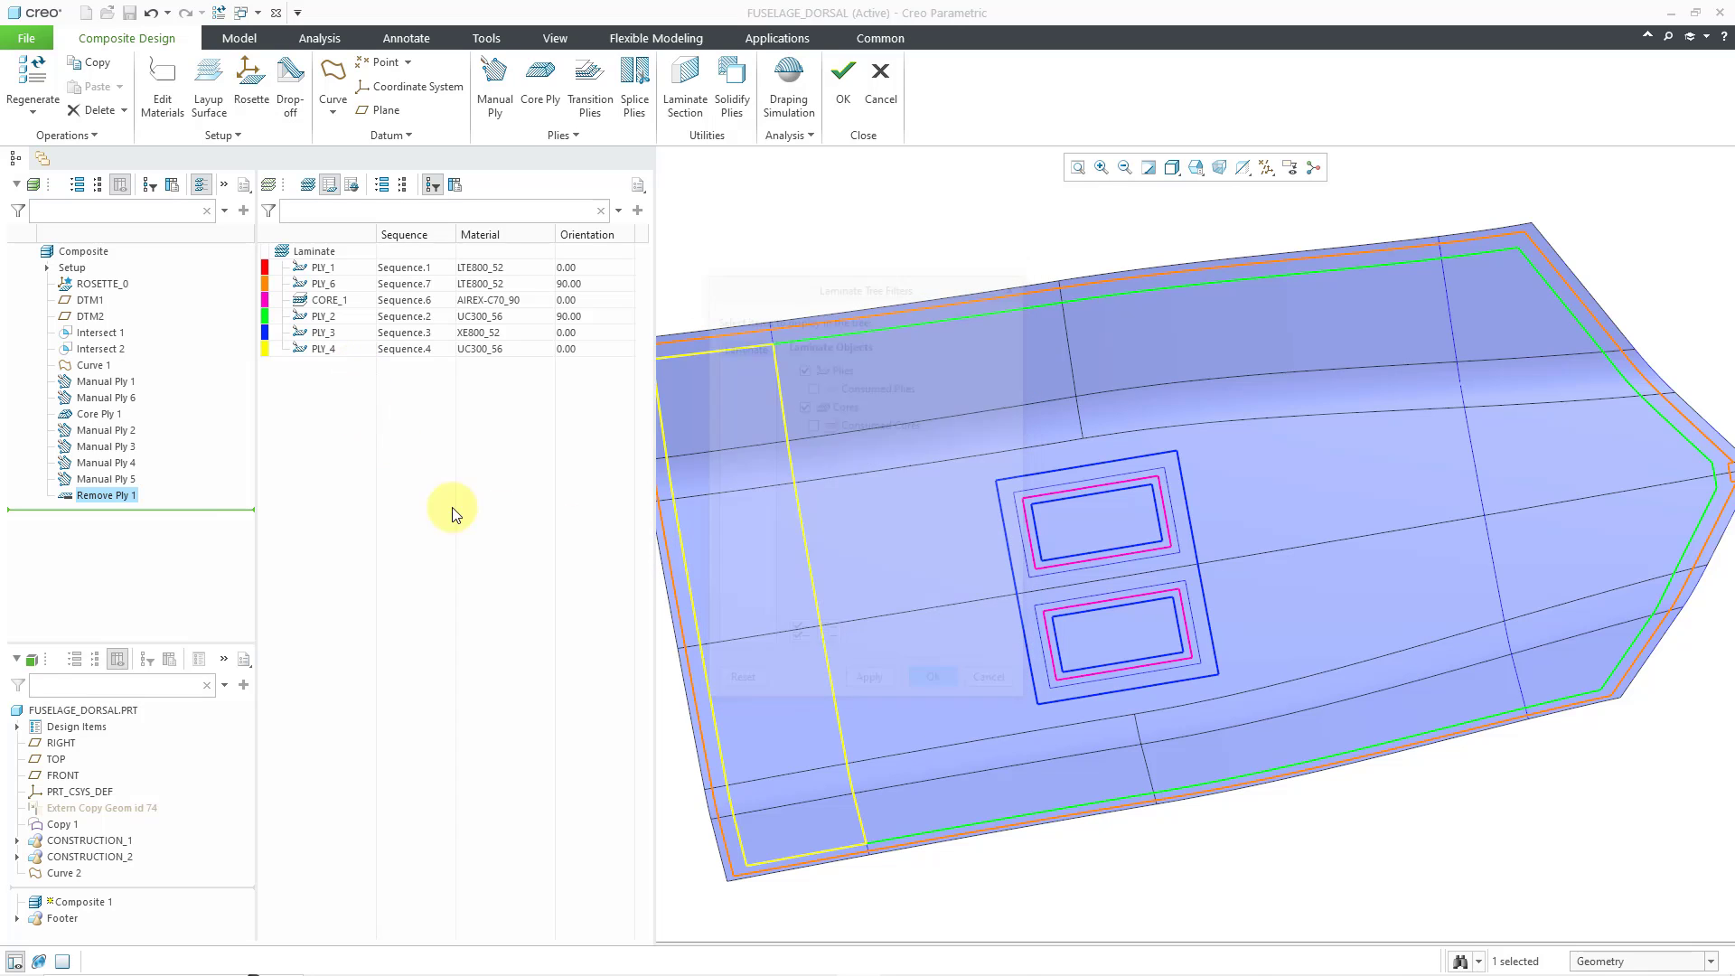
# - Copy Manual Ply 2, Manual Ply 3 and Manual Ply 4 together from the composite tree
pyautogui.click(328, 273)
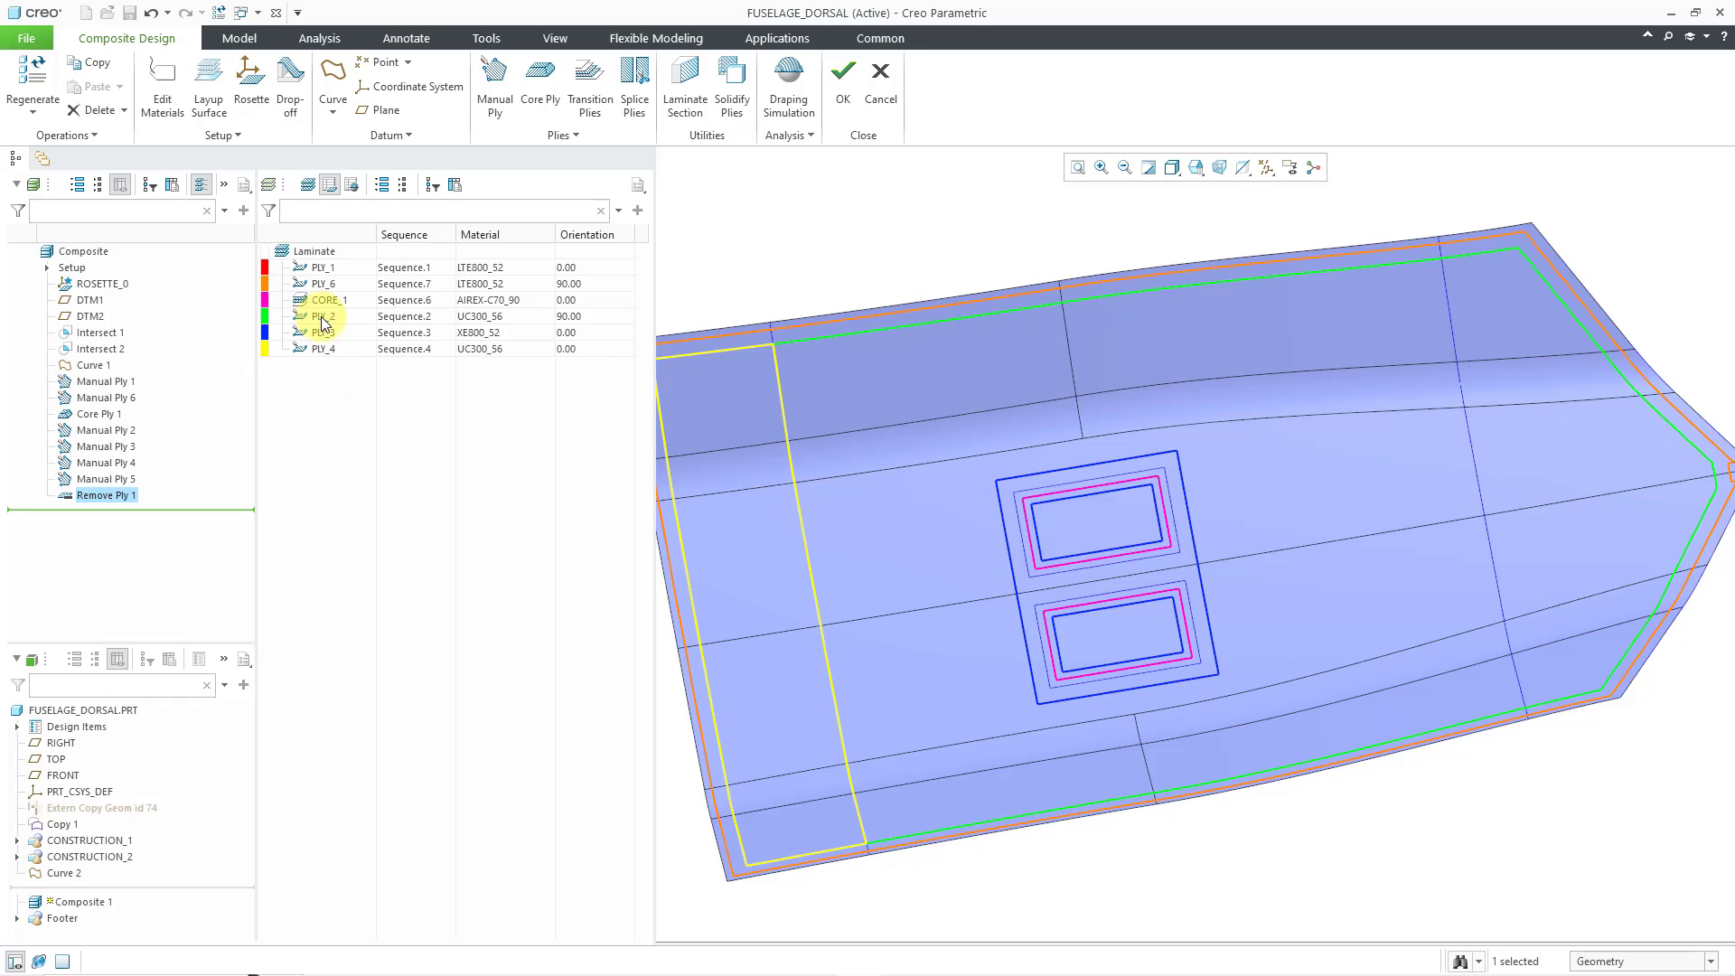
pyautogui.click(128, 449)
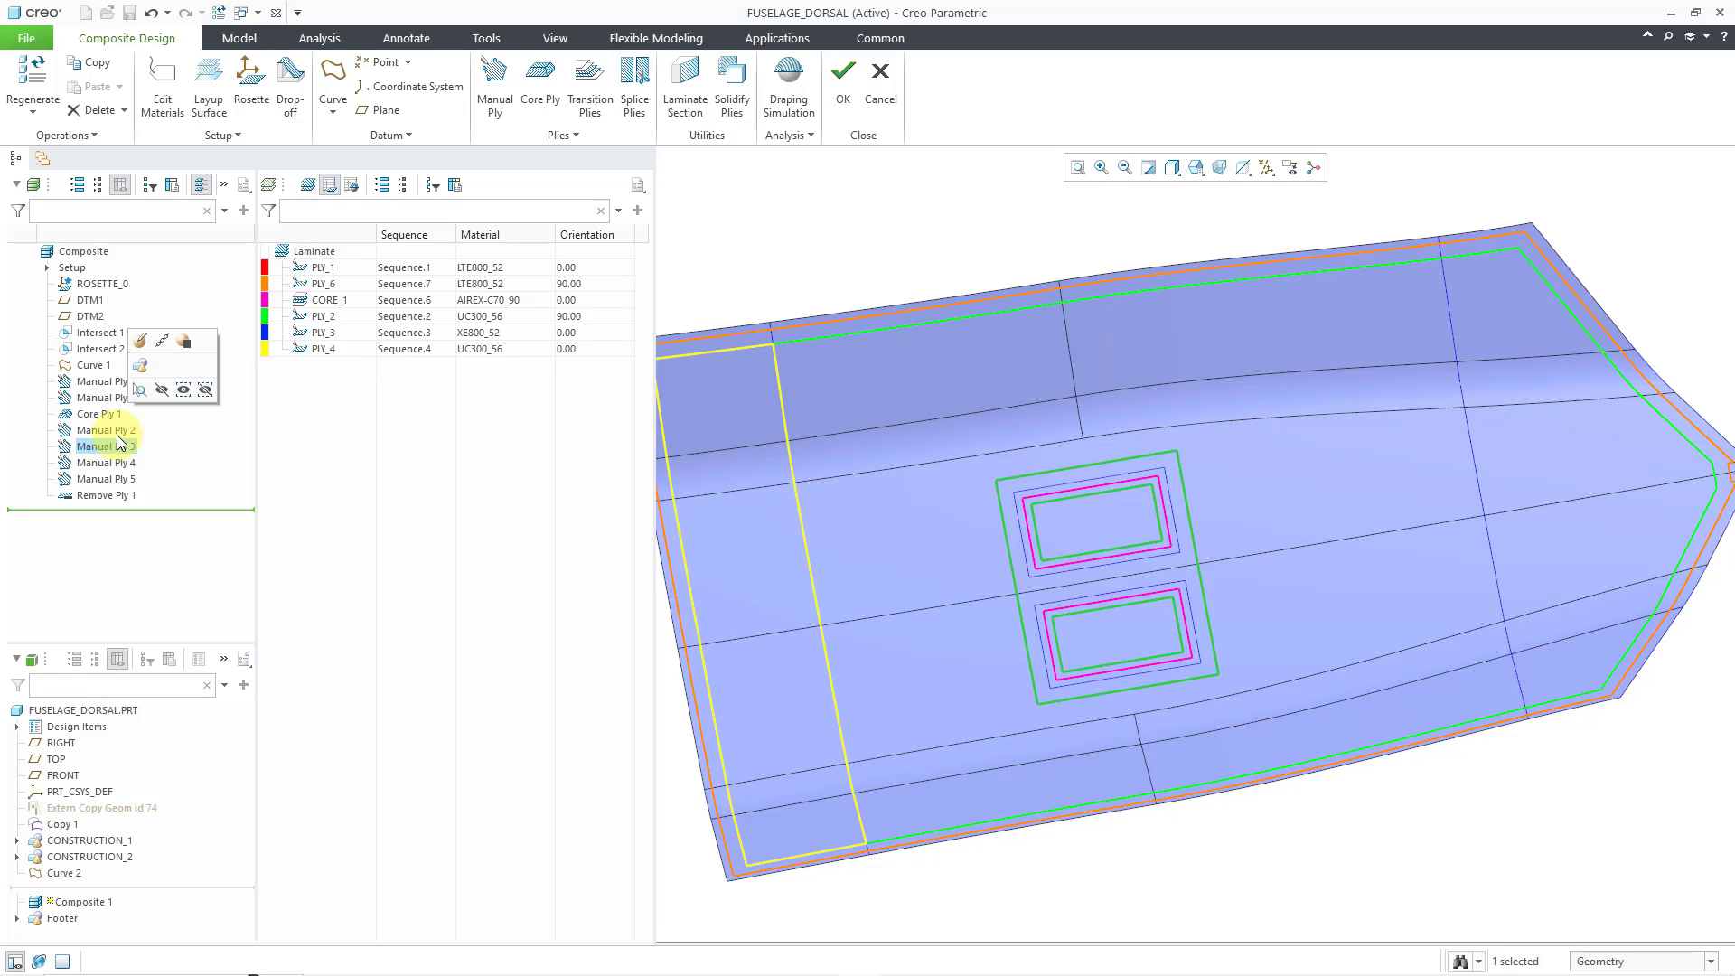
pyautogui.click(120, 436)
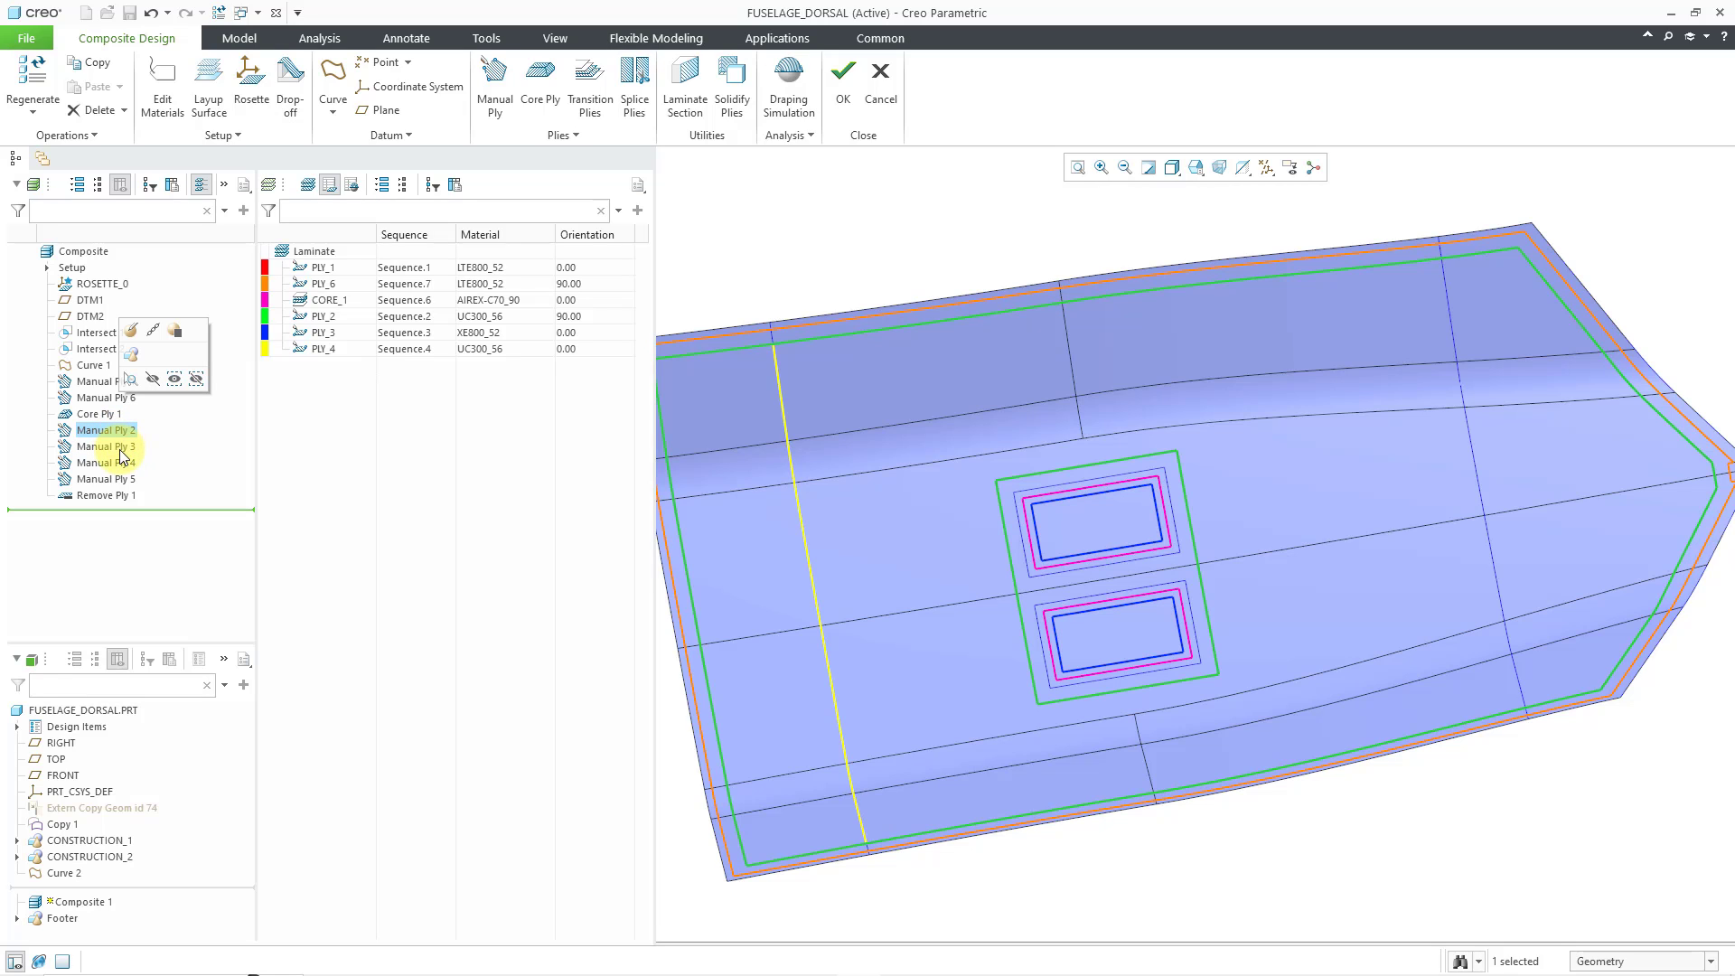
pyautogui.keyDown('ctrl'); pyautogui.click(121, 449); pyautogui.keyUp('ctrl')
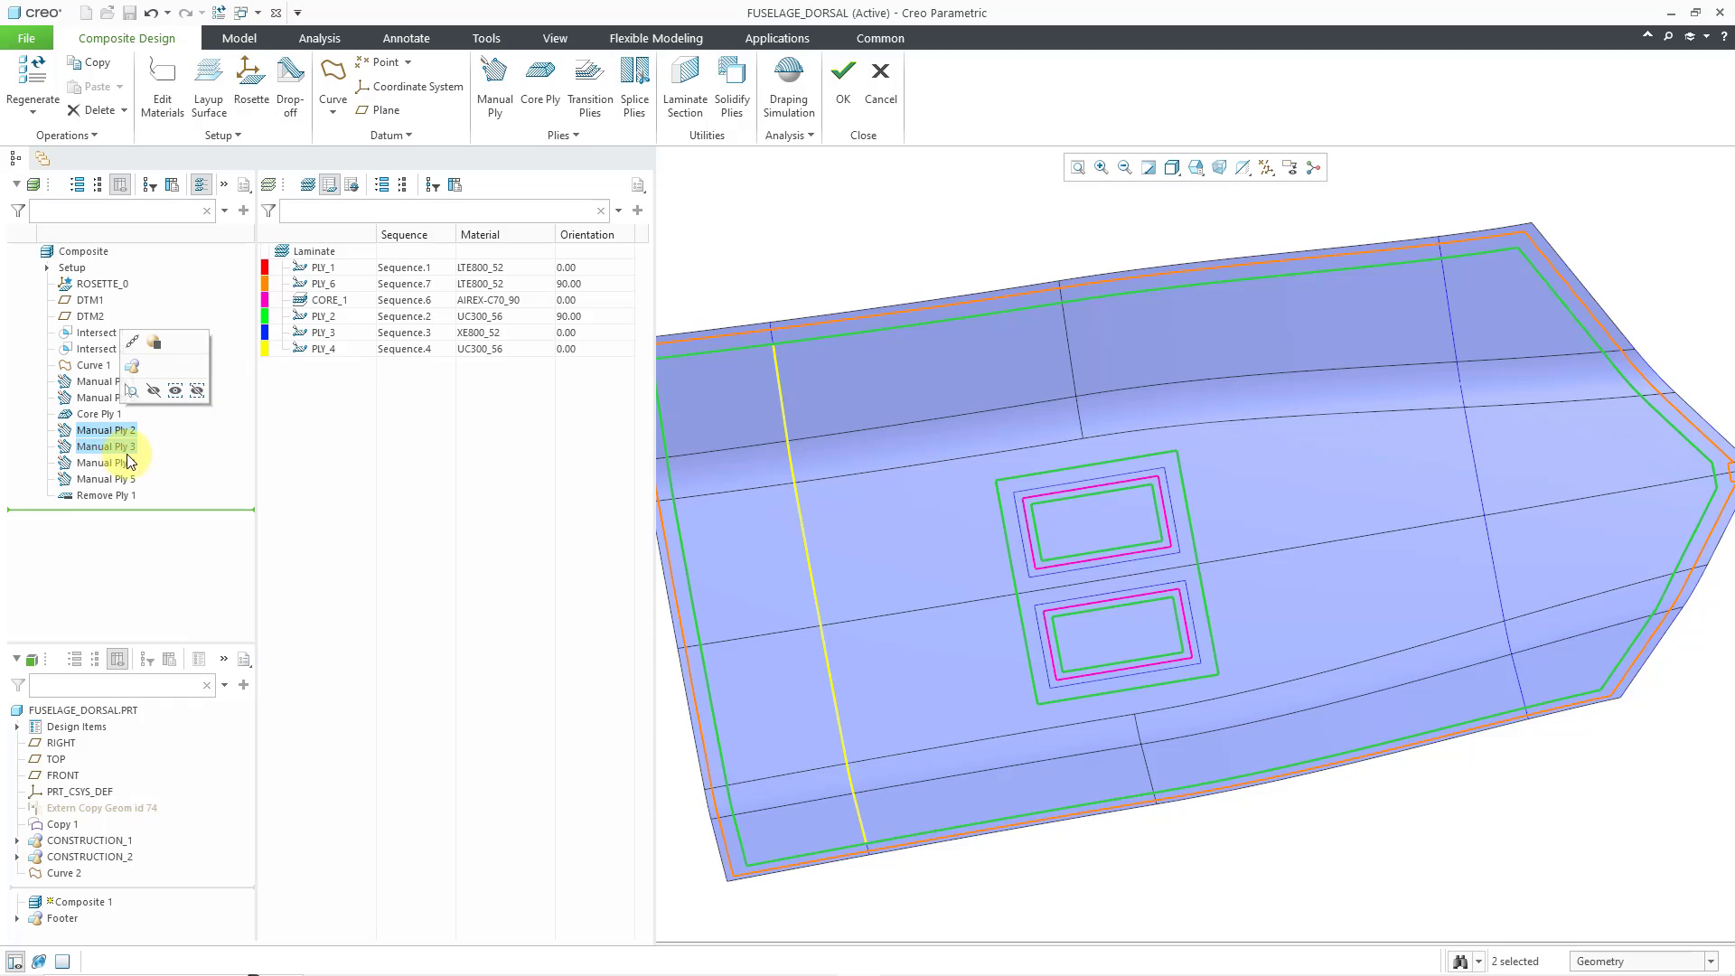
pyautogui.keyDown('ctrl'); pyautogui.click(127, 462); pyautogui.keyUp('ctrl')
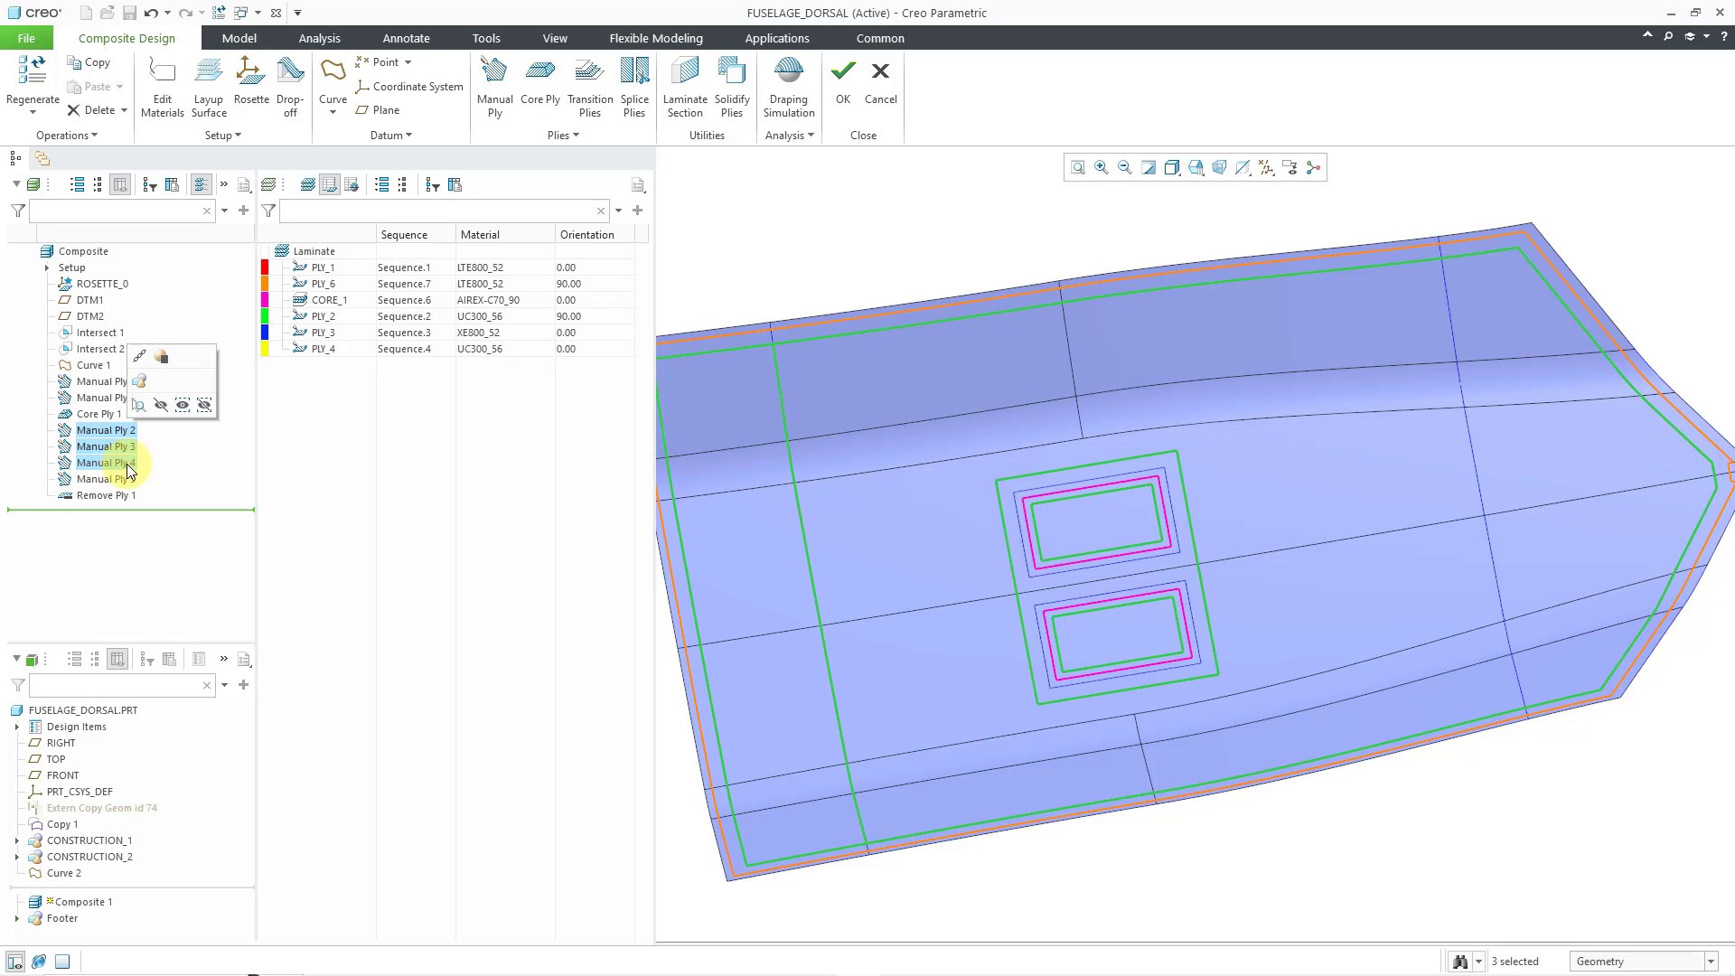
pyautogui.rightClick(128, 468)
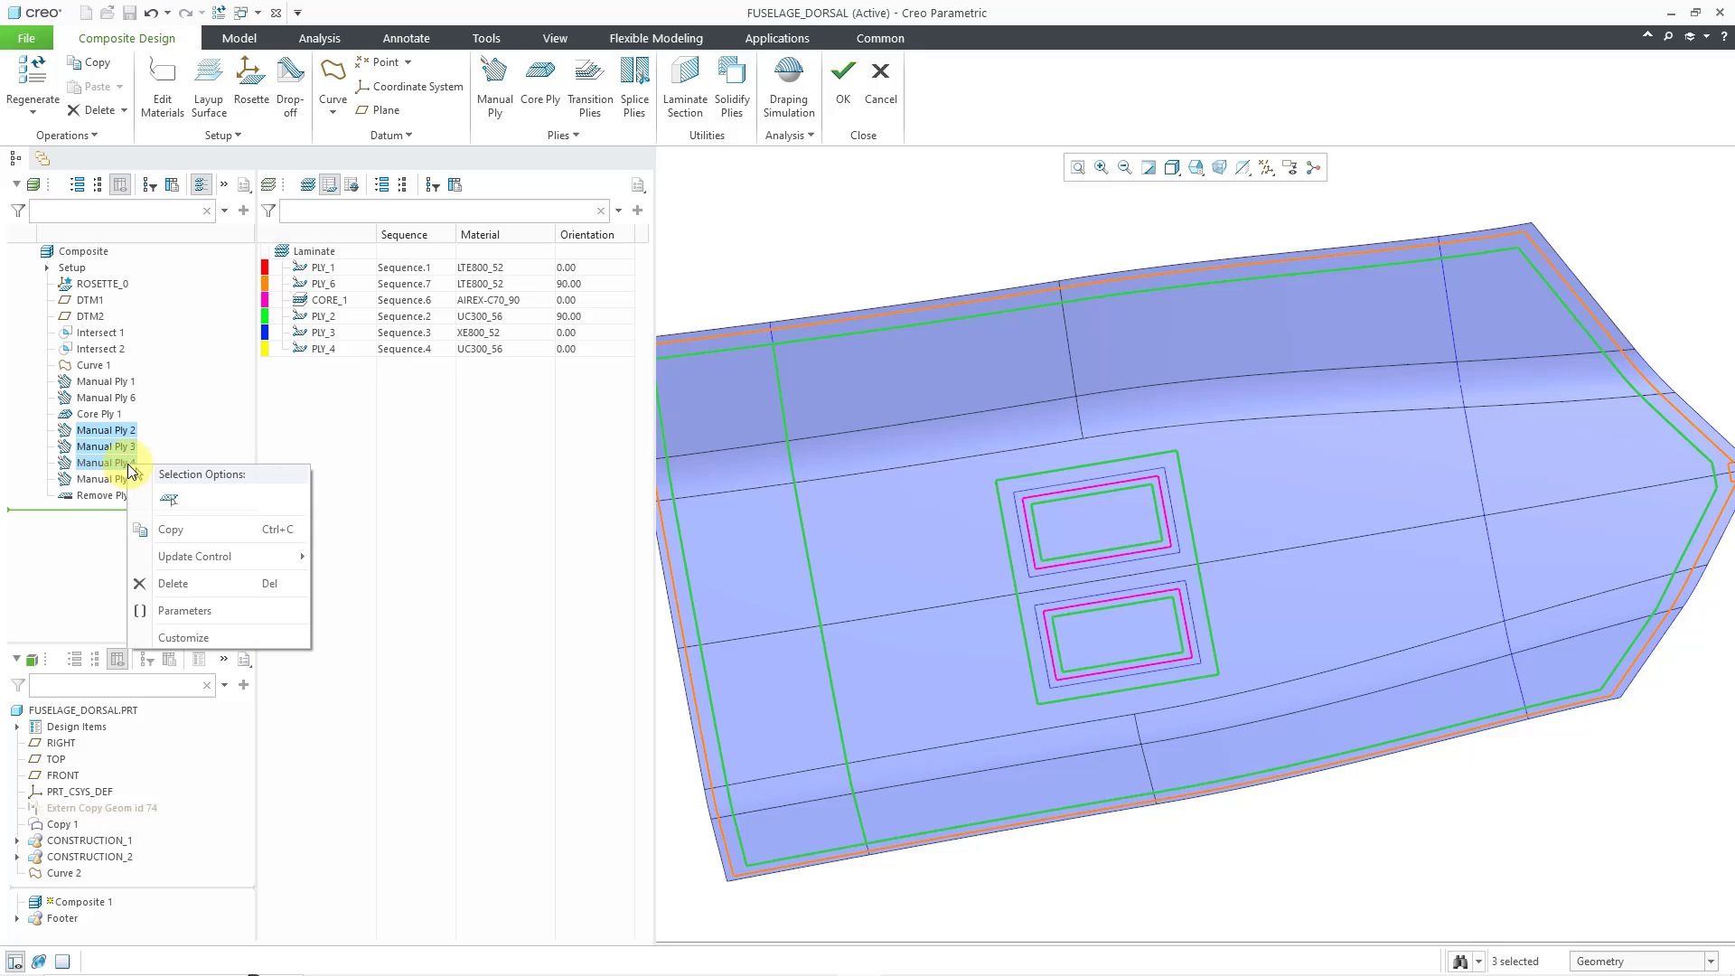
pyautogui.click(175, 531)
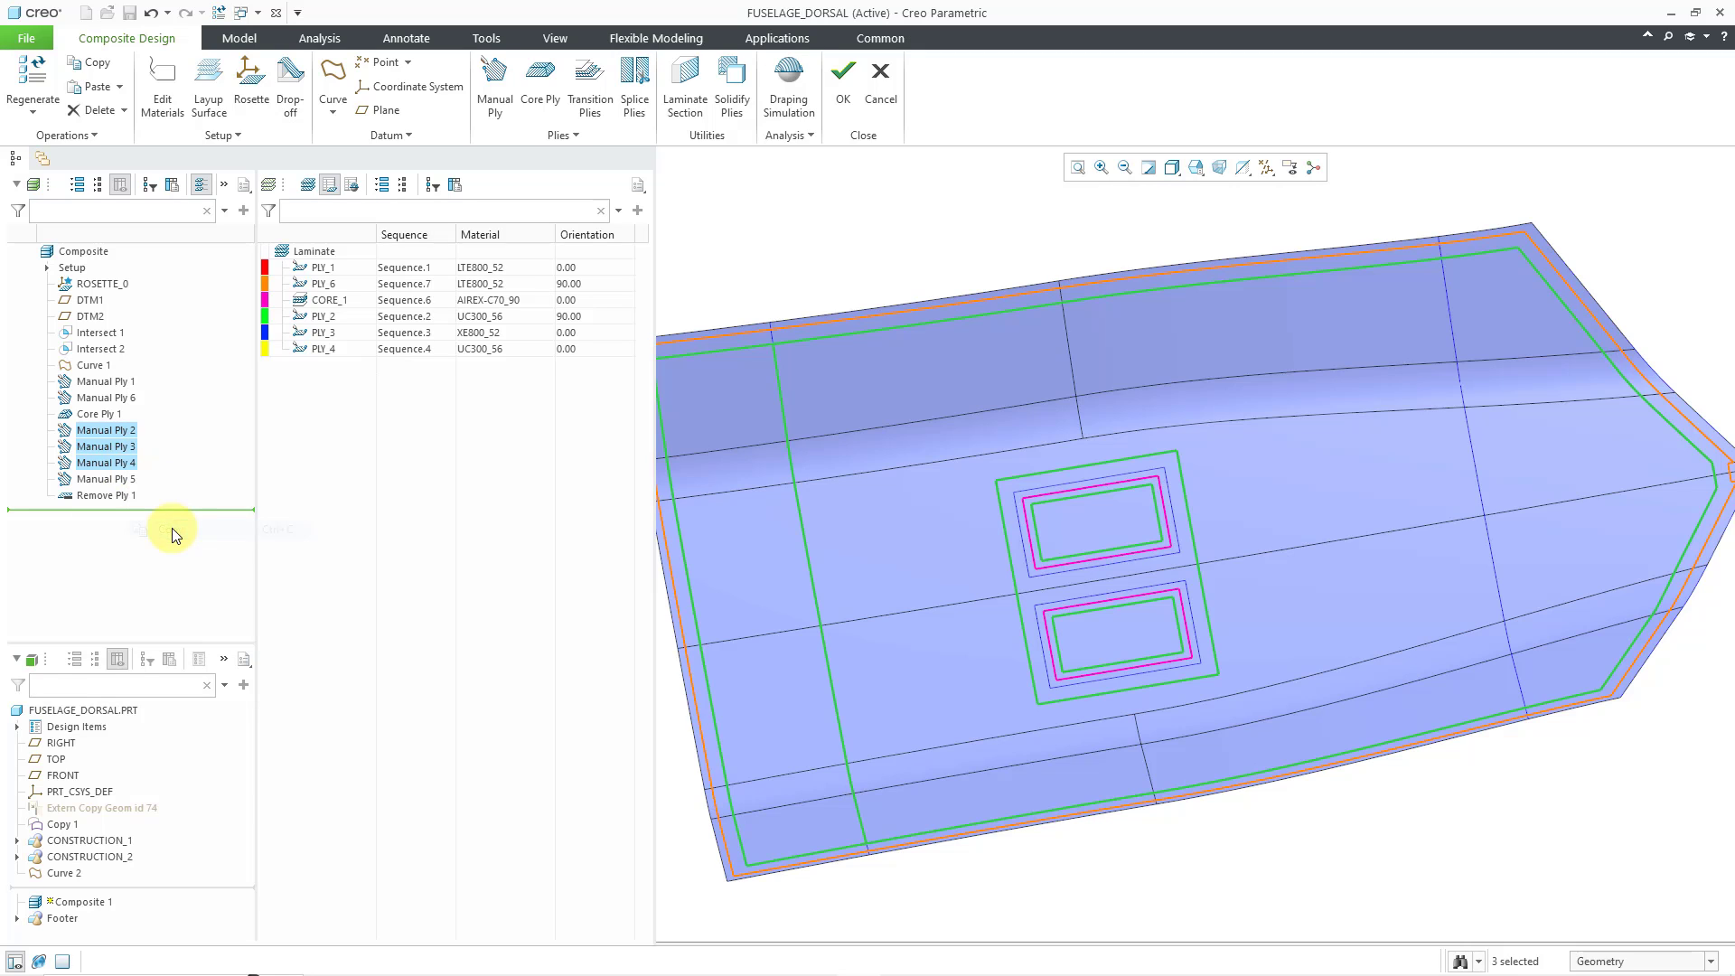
# - Paste the three copied plies with Paste Special and advanced reference configuration, keeping the original references
pyautogui.click(120, 87)
pyautogui.click(121, 128)
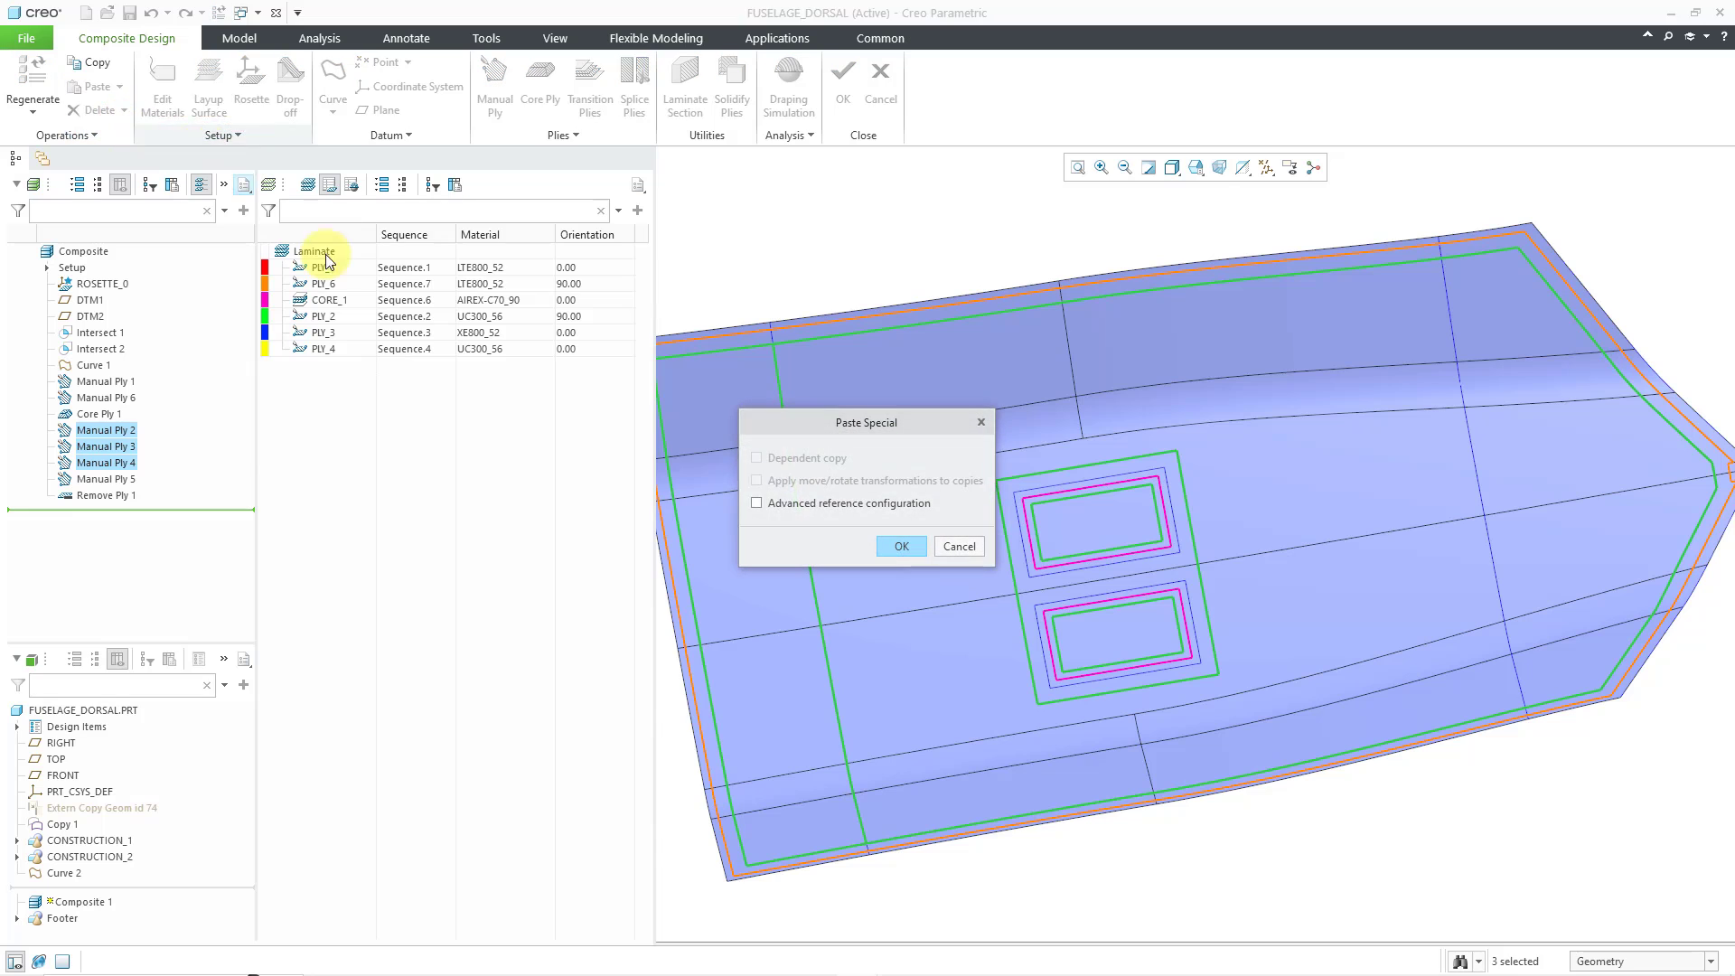
pyautogui.click(758, 502)
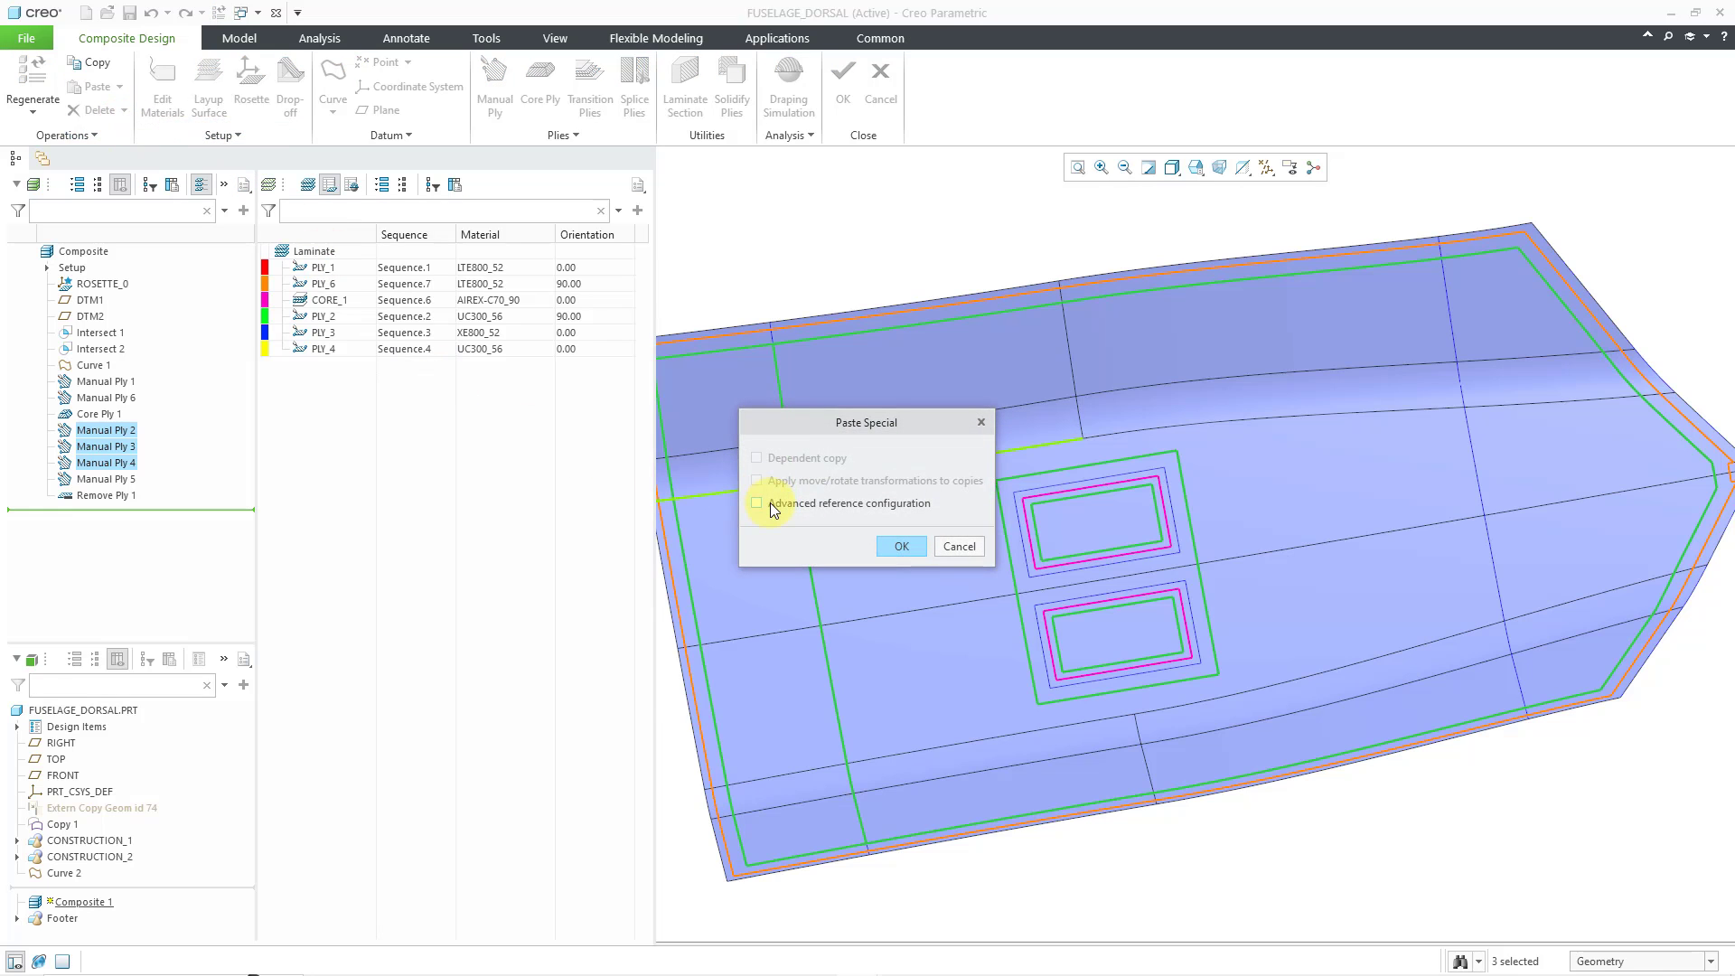
pyautogui.click(903, 544)
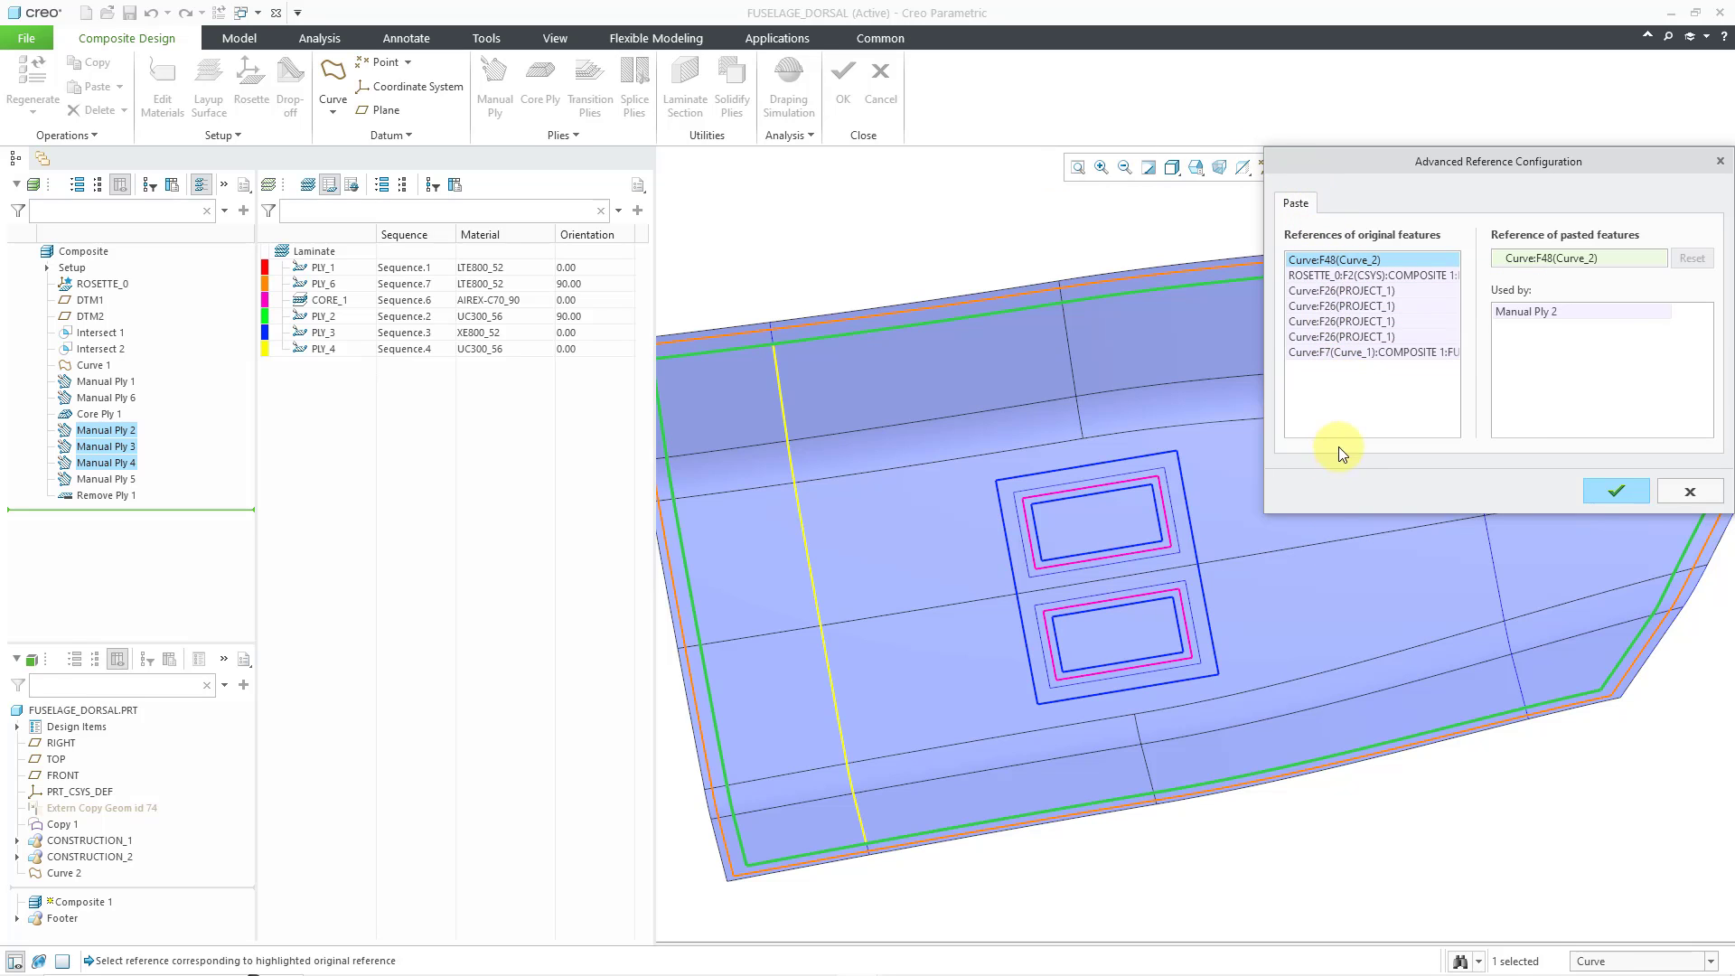
pyautogui.click(1612, 489)
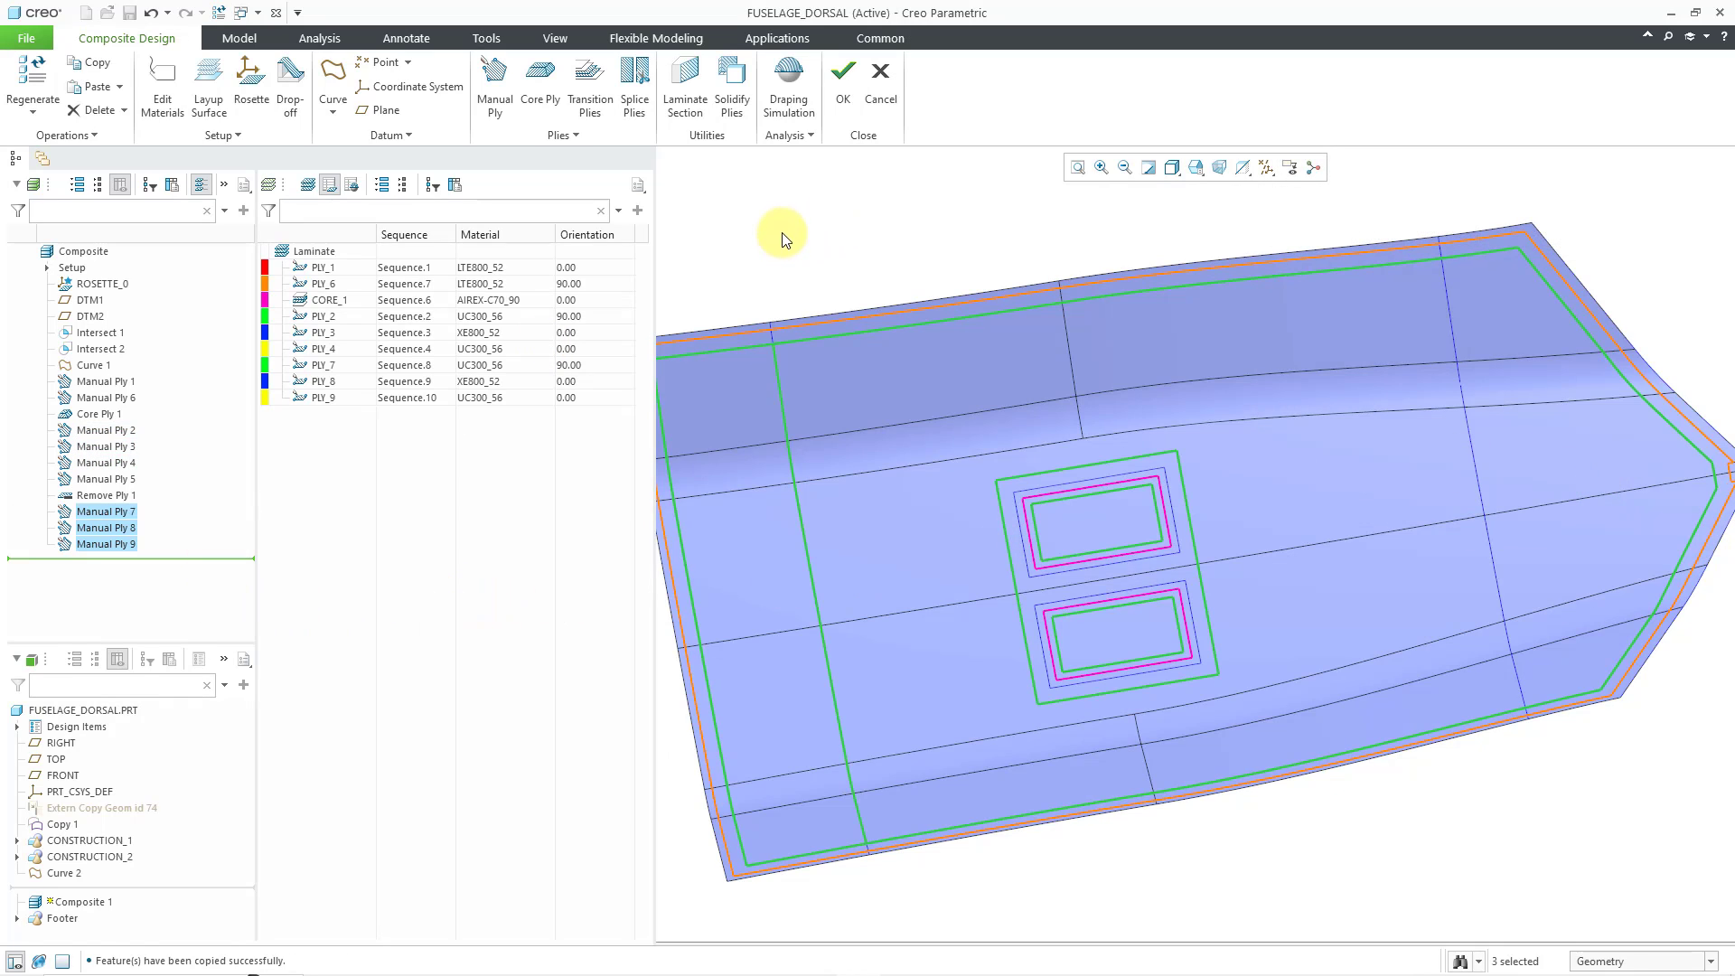
pyautogui.click(741, 240)
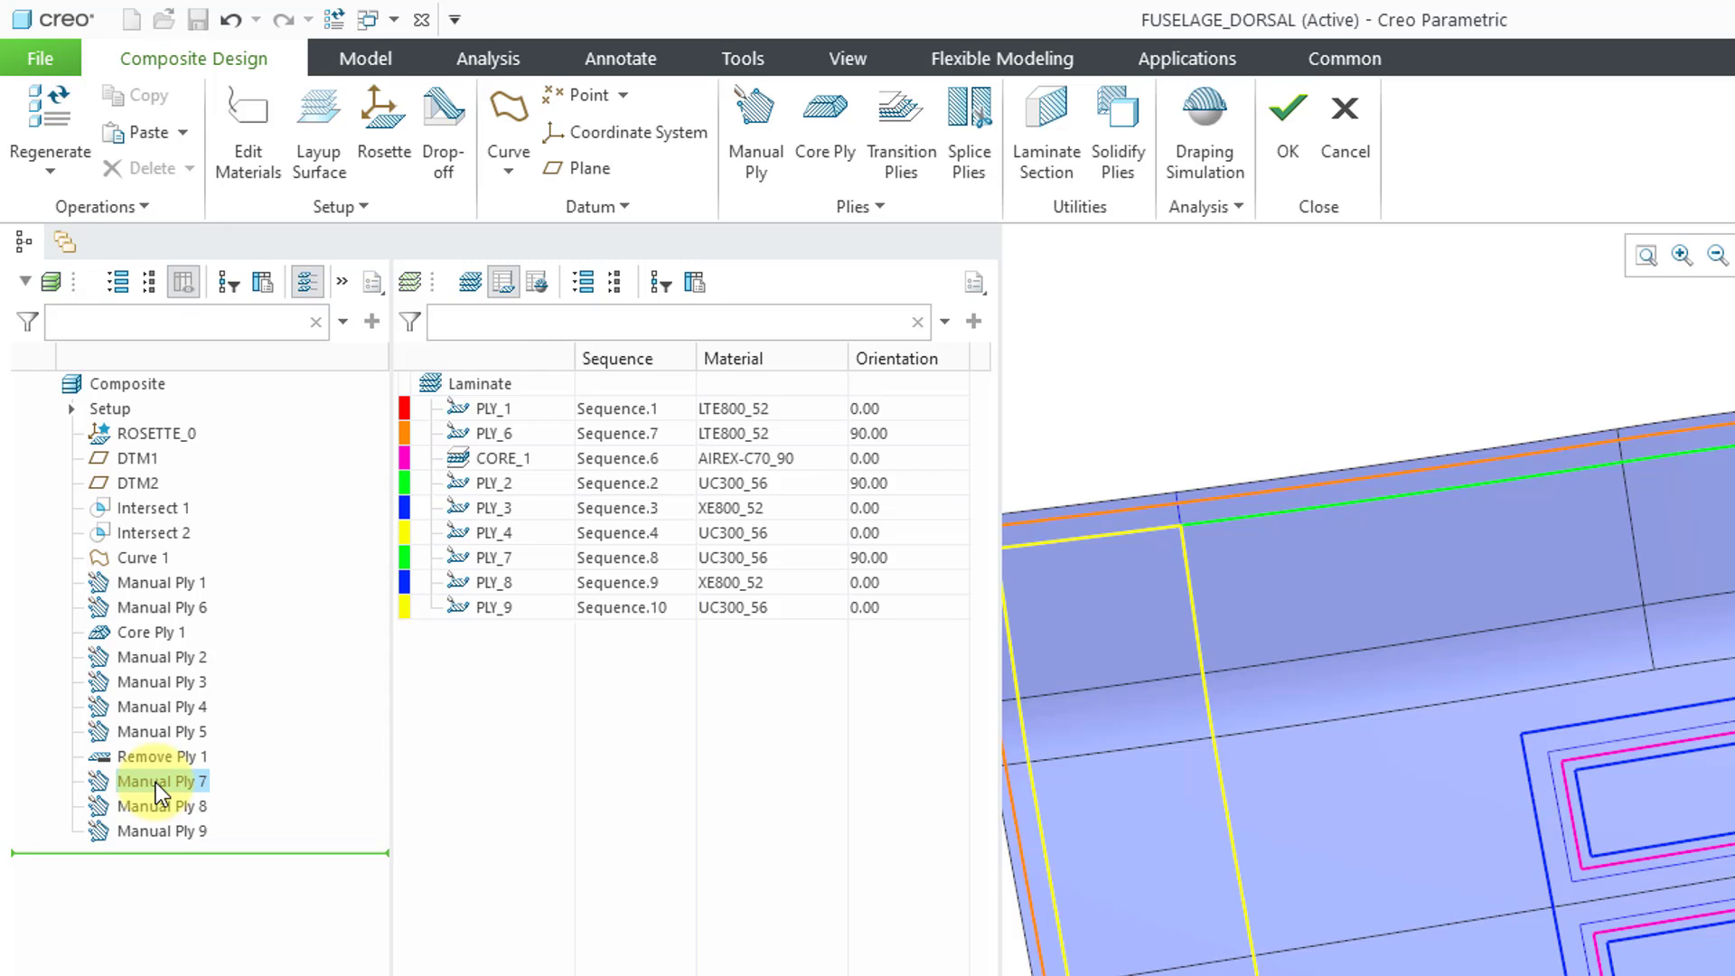
# - Reorder the pasted plies so Manual Ply 7 follows Manual Ply 2, Manual Ply 8 follows Manual Ply 3 and Manual Ply 9 follows Manual Ply 4
pyautogui.moveTo(155, 783); pyautogui.dragTo(161, 671)
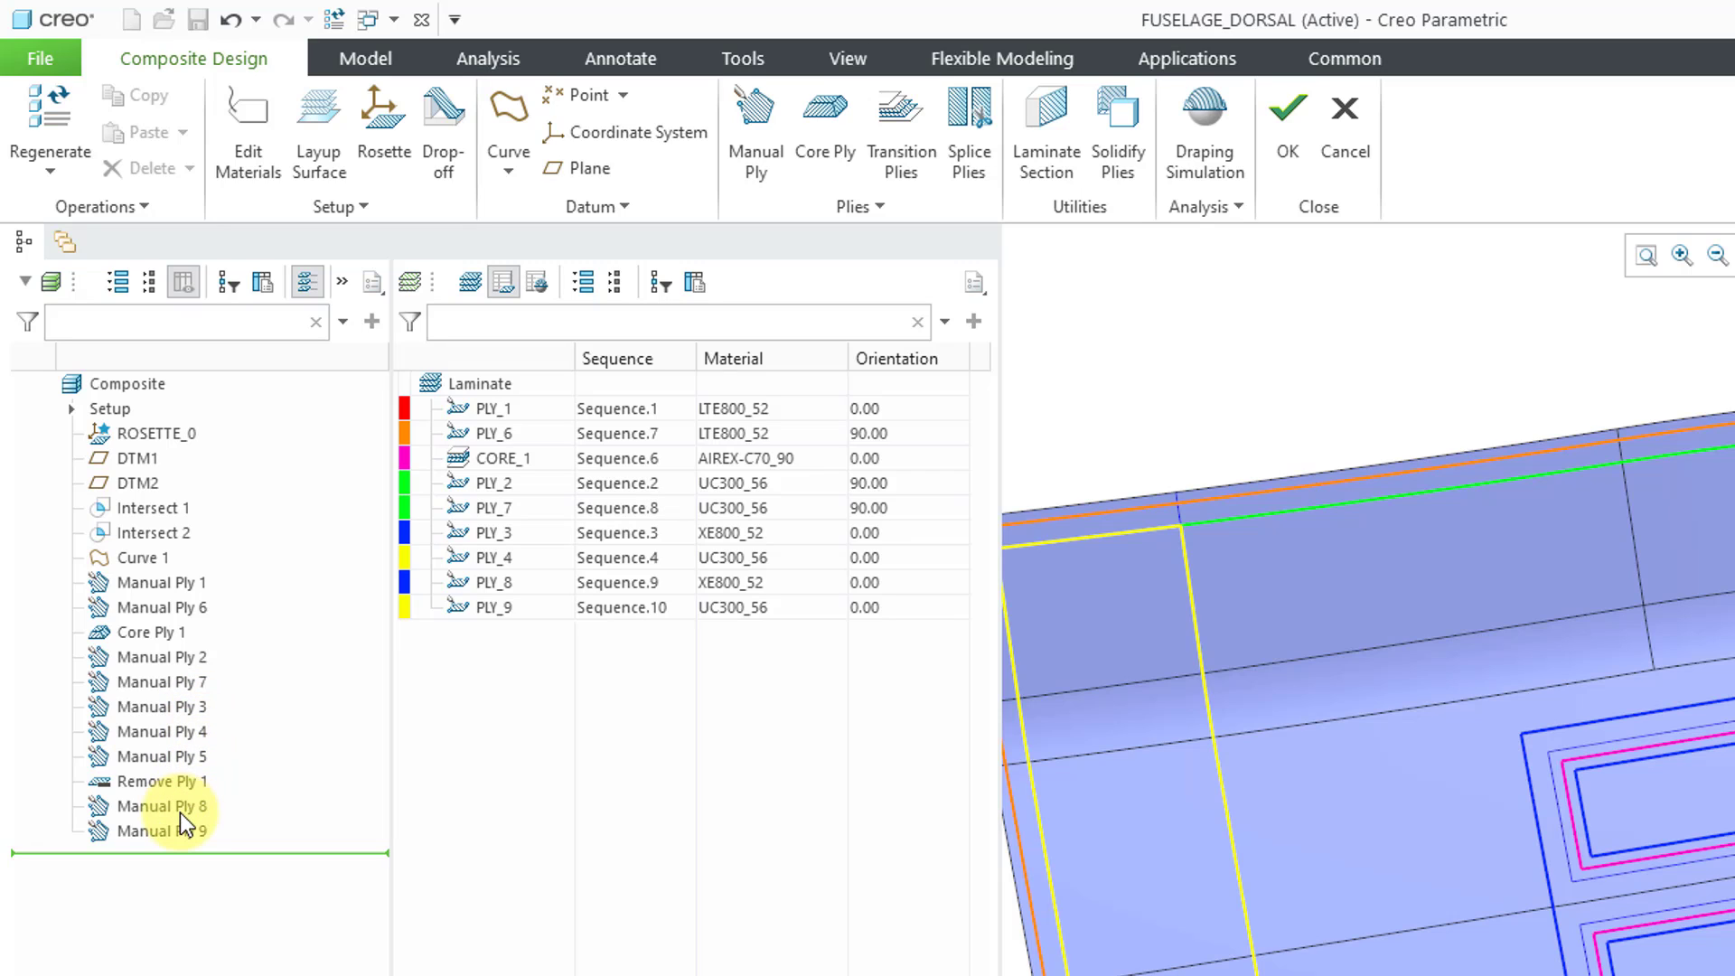
pyautogui.moveTo(179, 806); pyautogui.dragTo(204, 718)
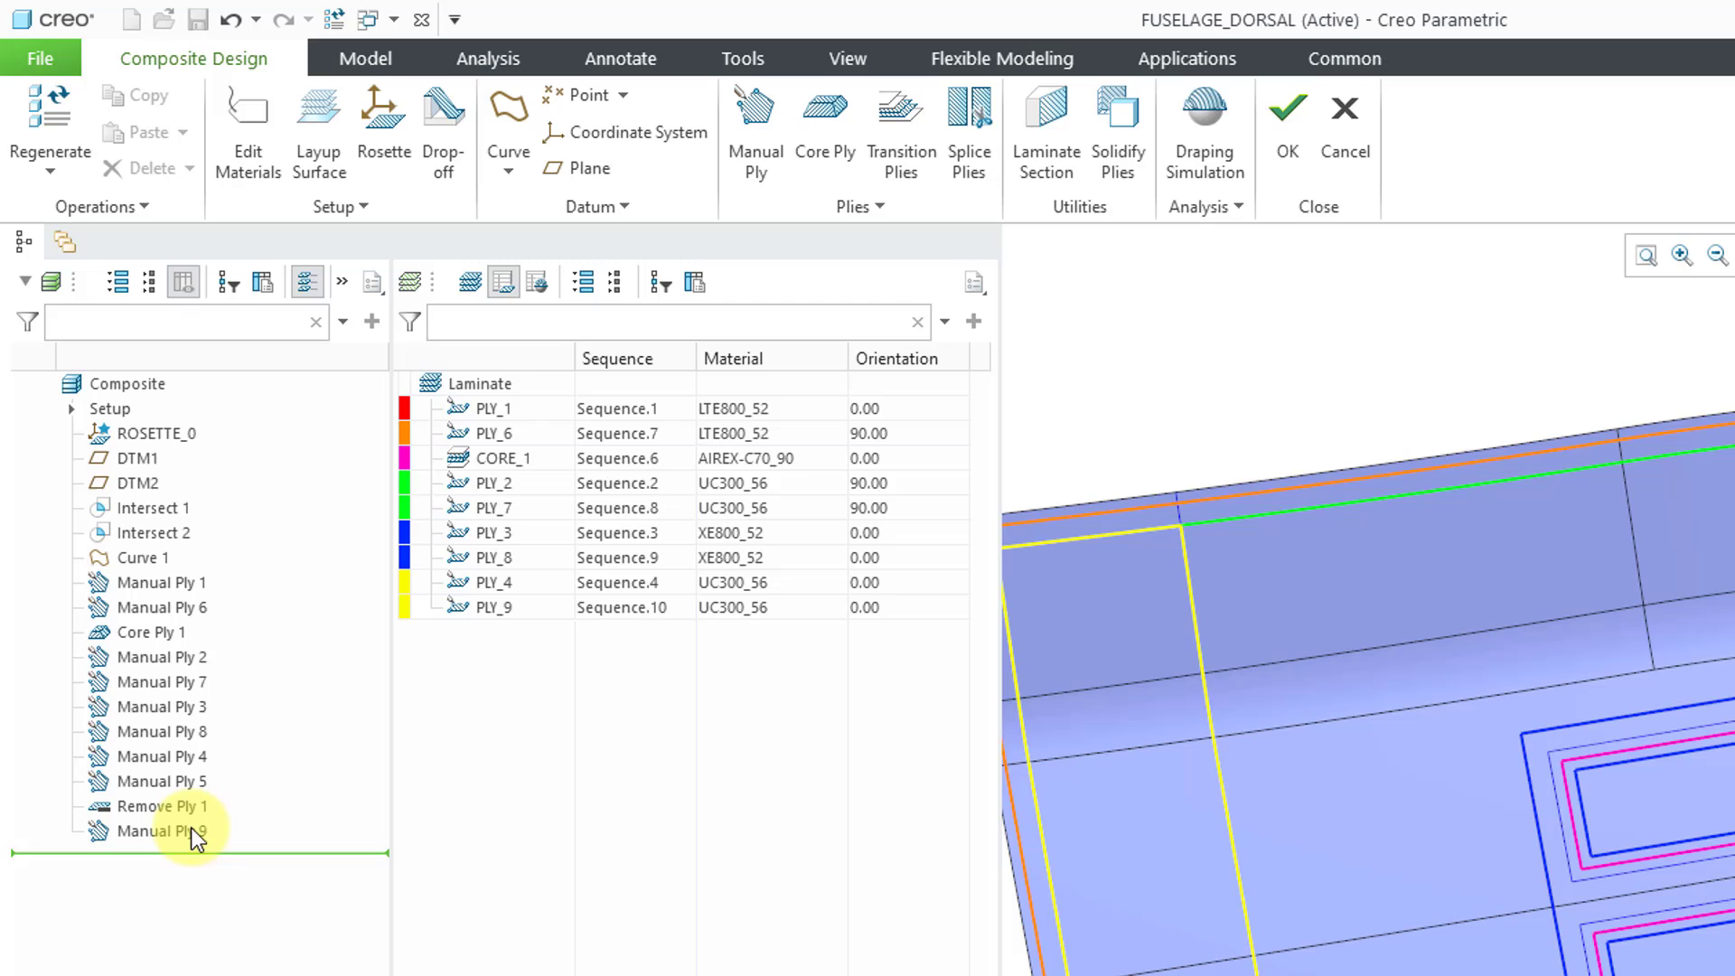
pyautogui.moveTo(183, 828); pyautogui.dragTo(195, 765)
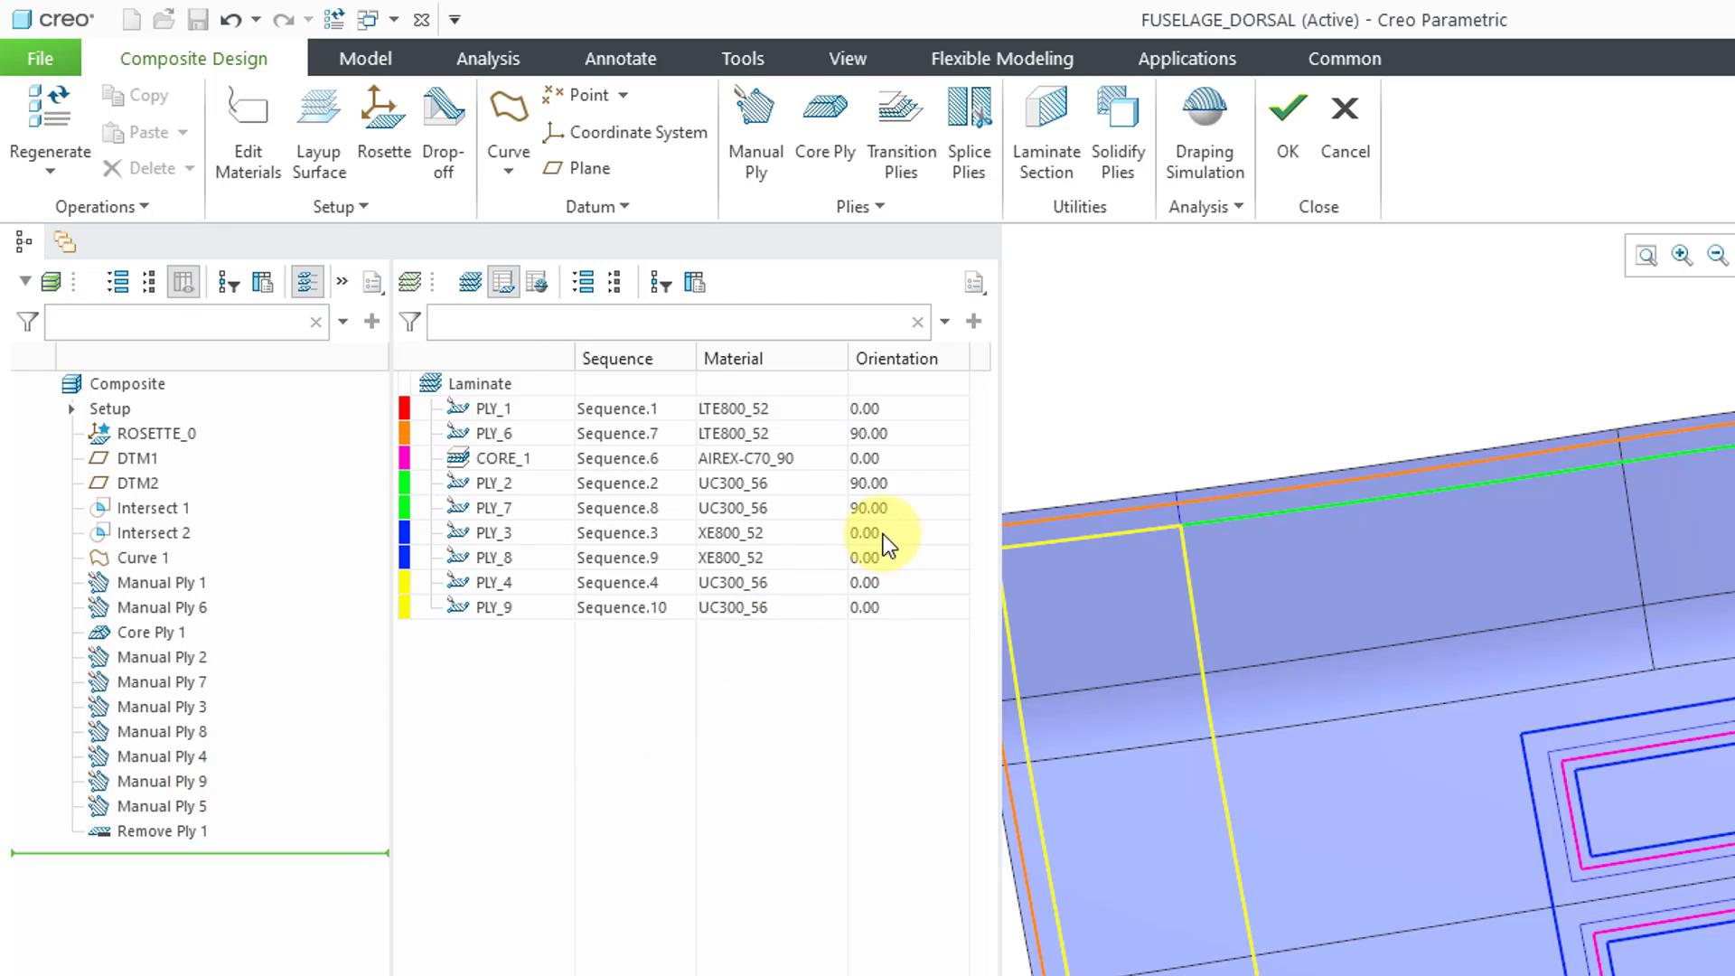
# - Set the orientation of PLY_7 to 0.00 and of PLY_3 to 45.00 in the laminate tree
pyautogui.click(963, 508)
pyautogui.click(958, 511)
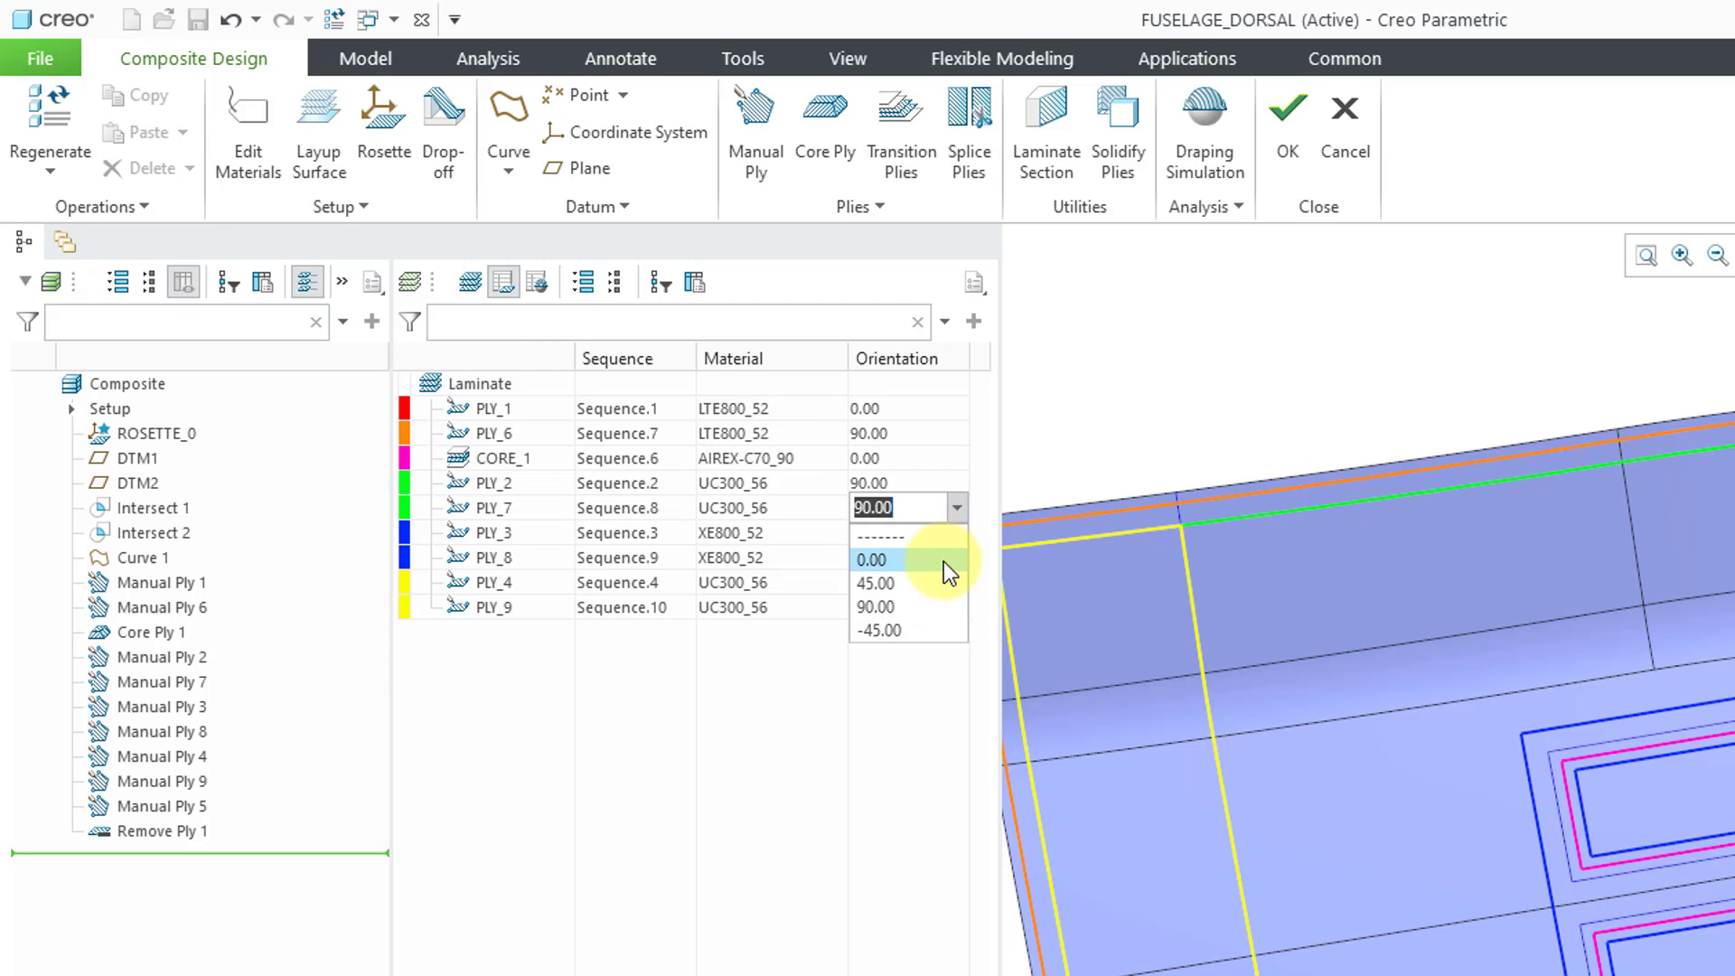
pyautogui.click(943, 561)
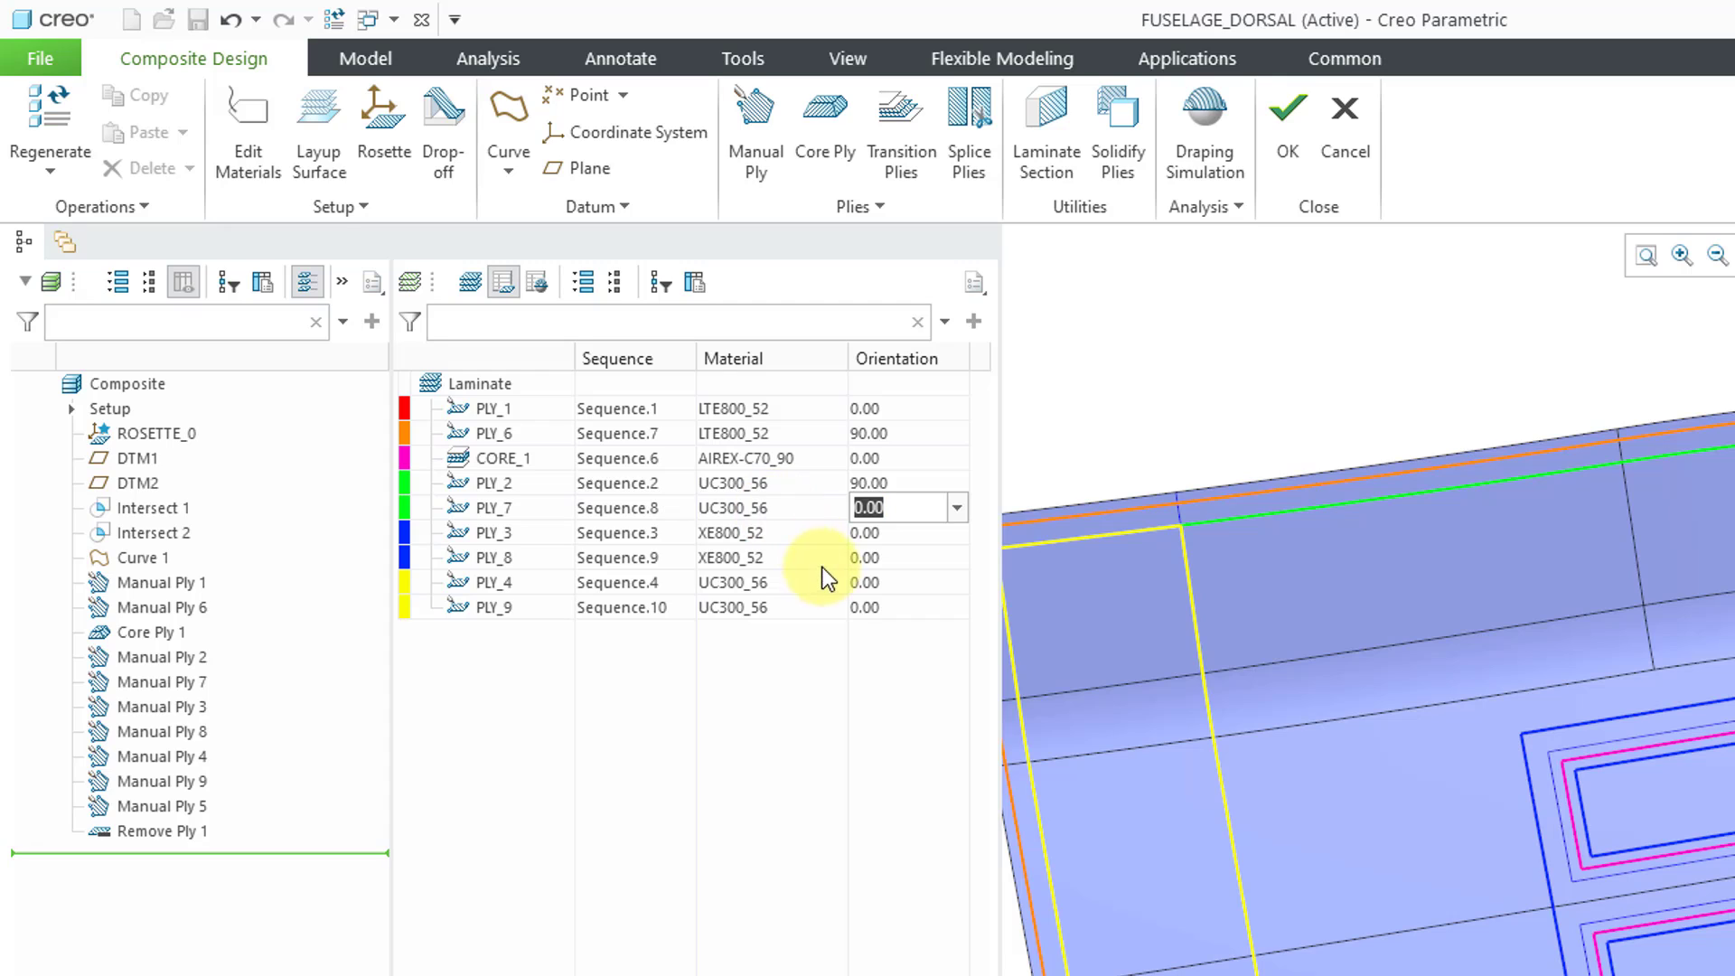
pyautogui.click(918, 534)
pyautogui.click(958, 534)
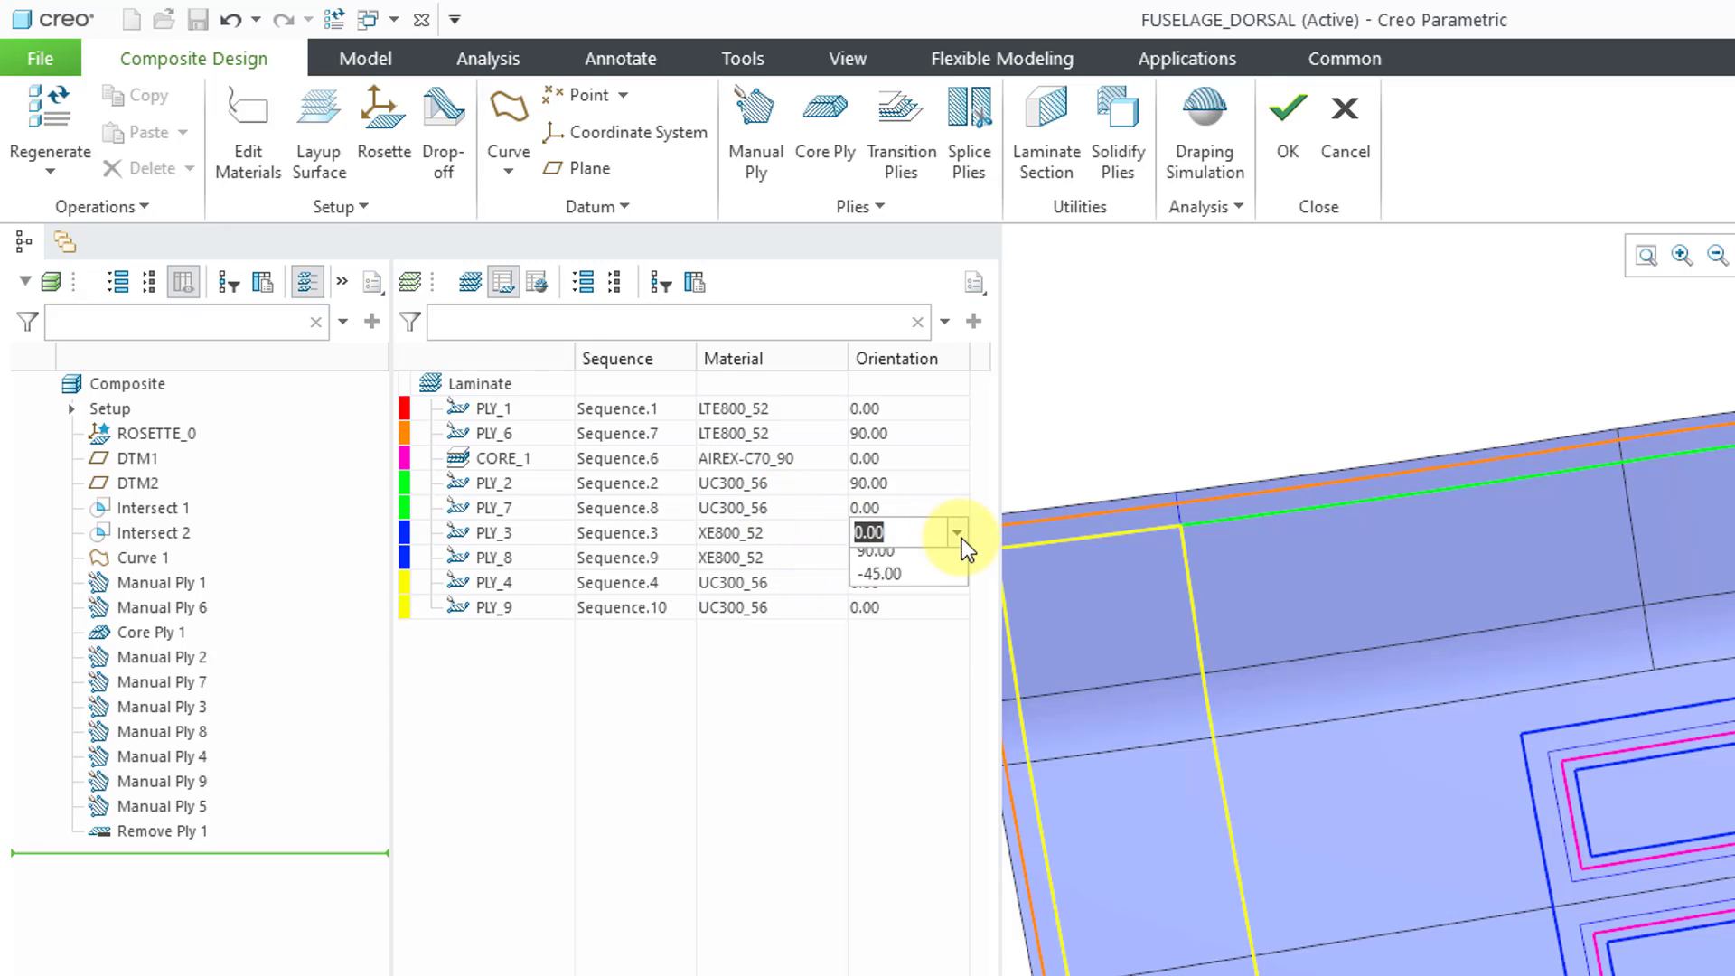
pyautogui.click(938, 604)
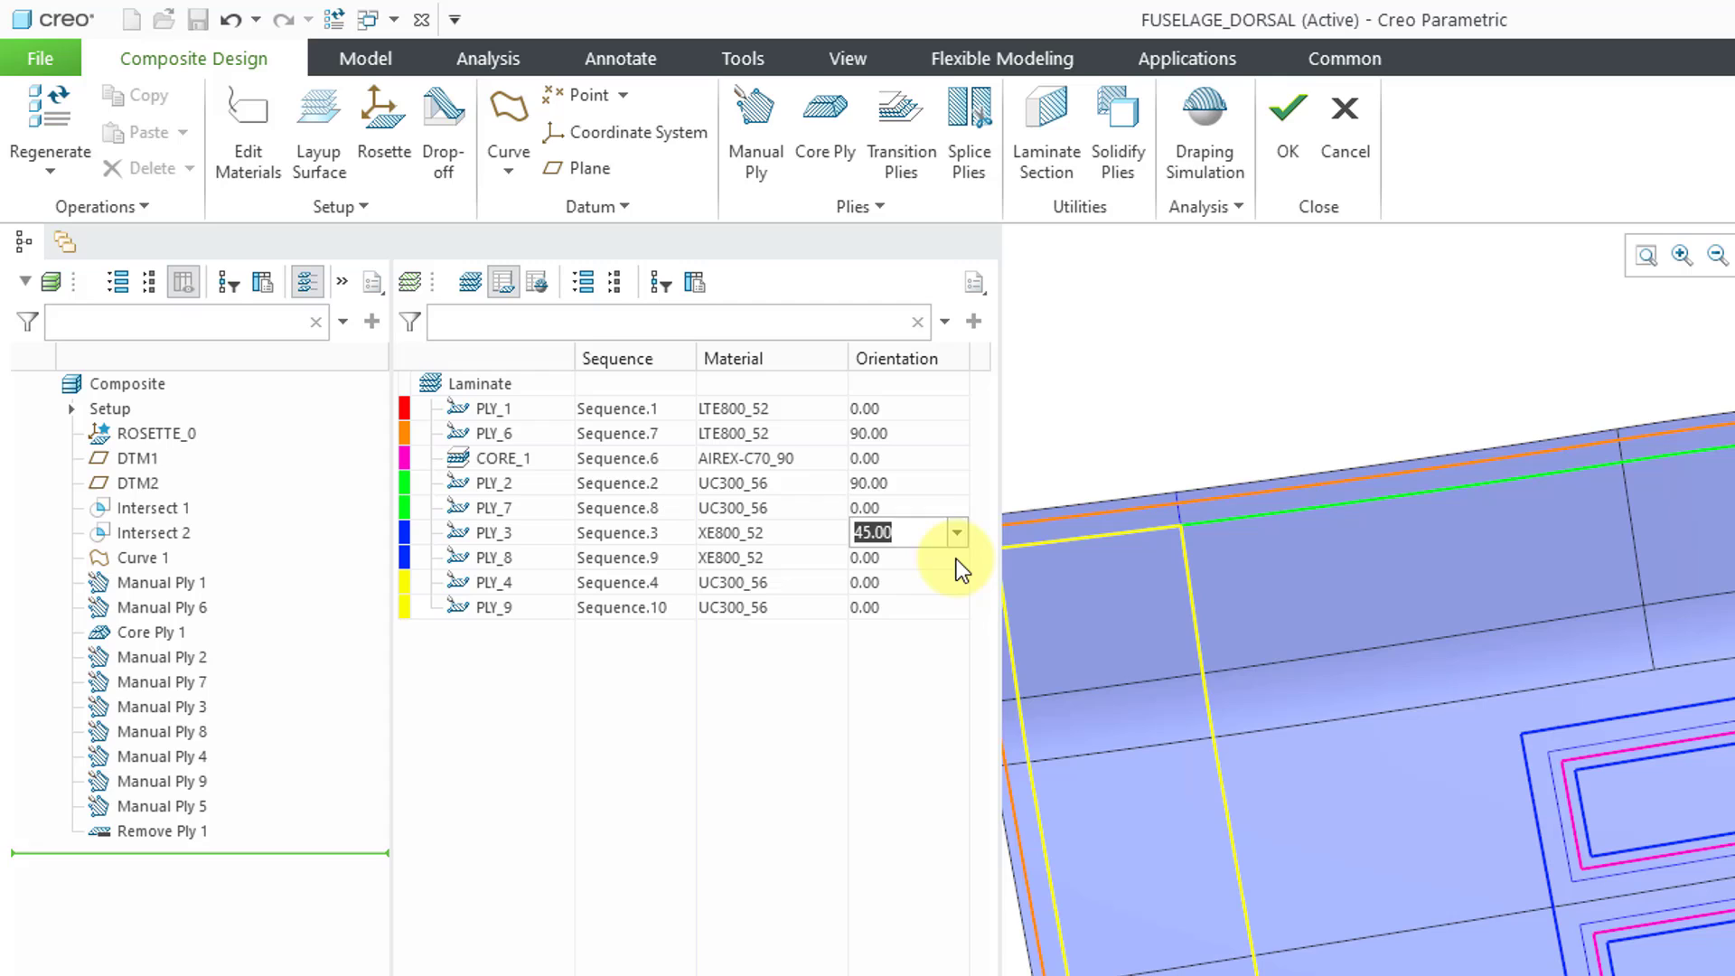
# - Set the orientation of PLY_8 to -45.00 and of PLY_9 to 90.00, and regenerate the composite
pyautogui.click(956, 559)
pyautogui.click(956, 559)
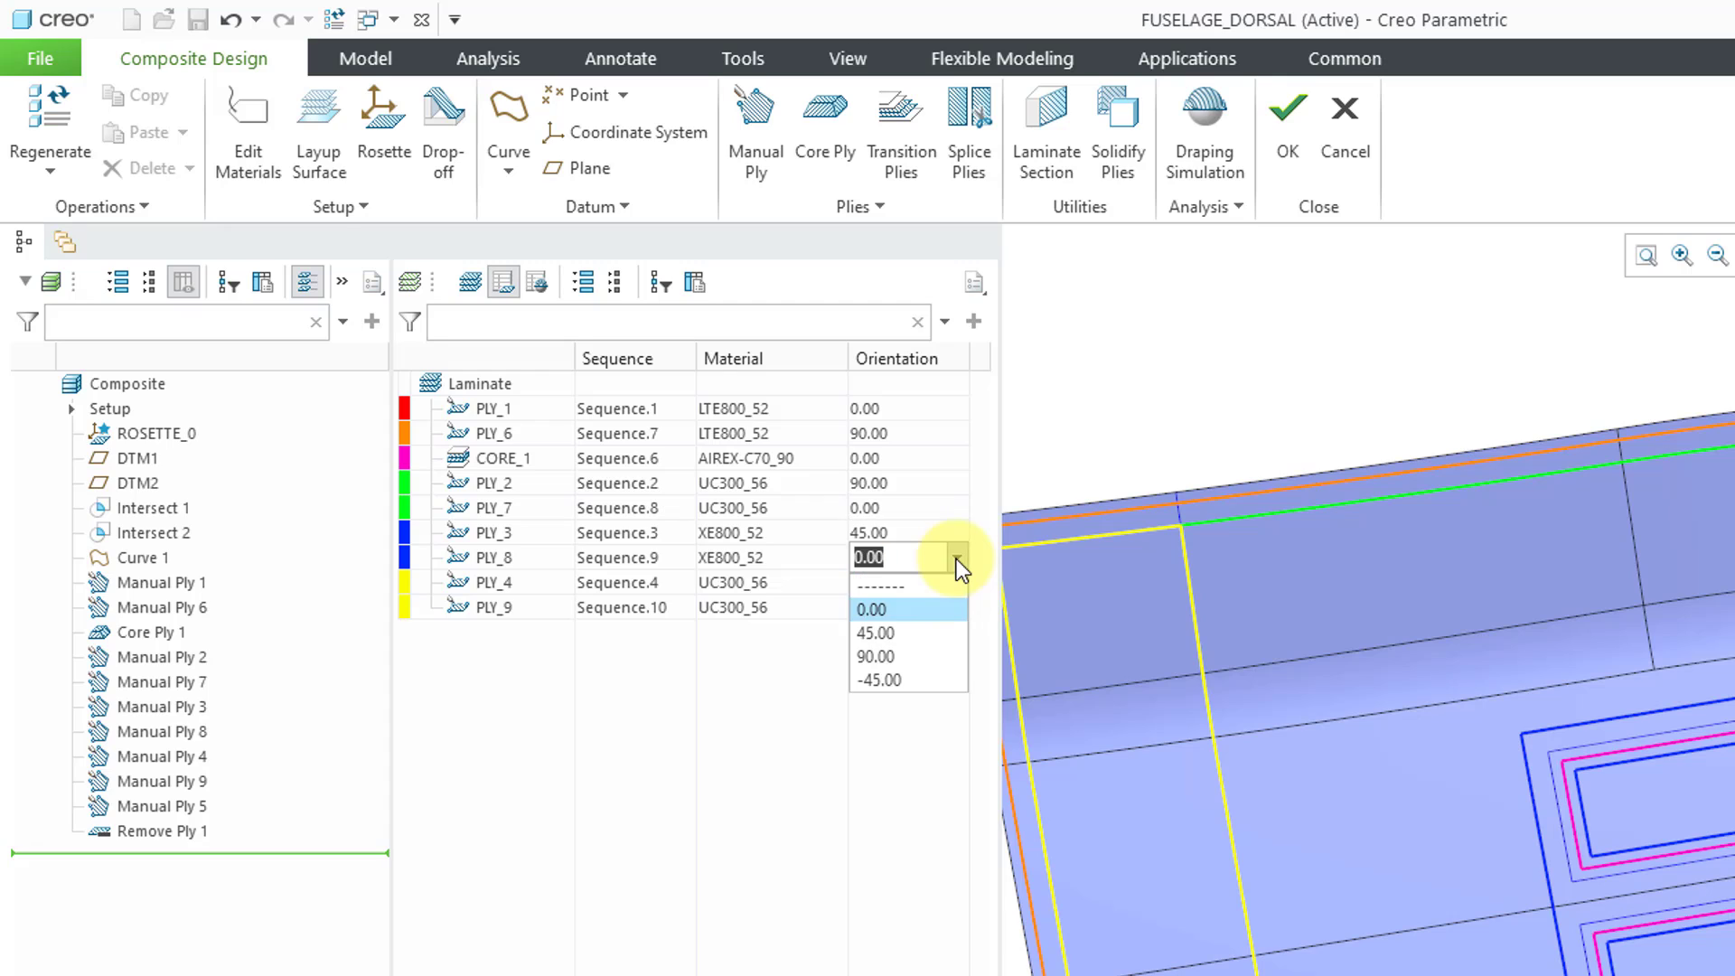
pyautogui.click(931, 682)
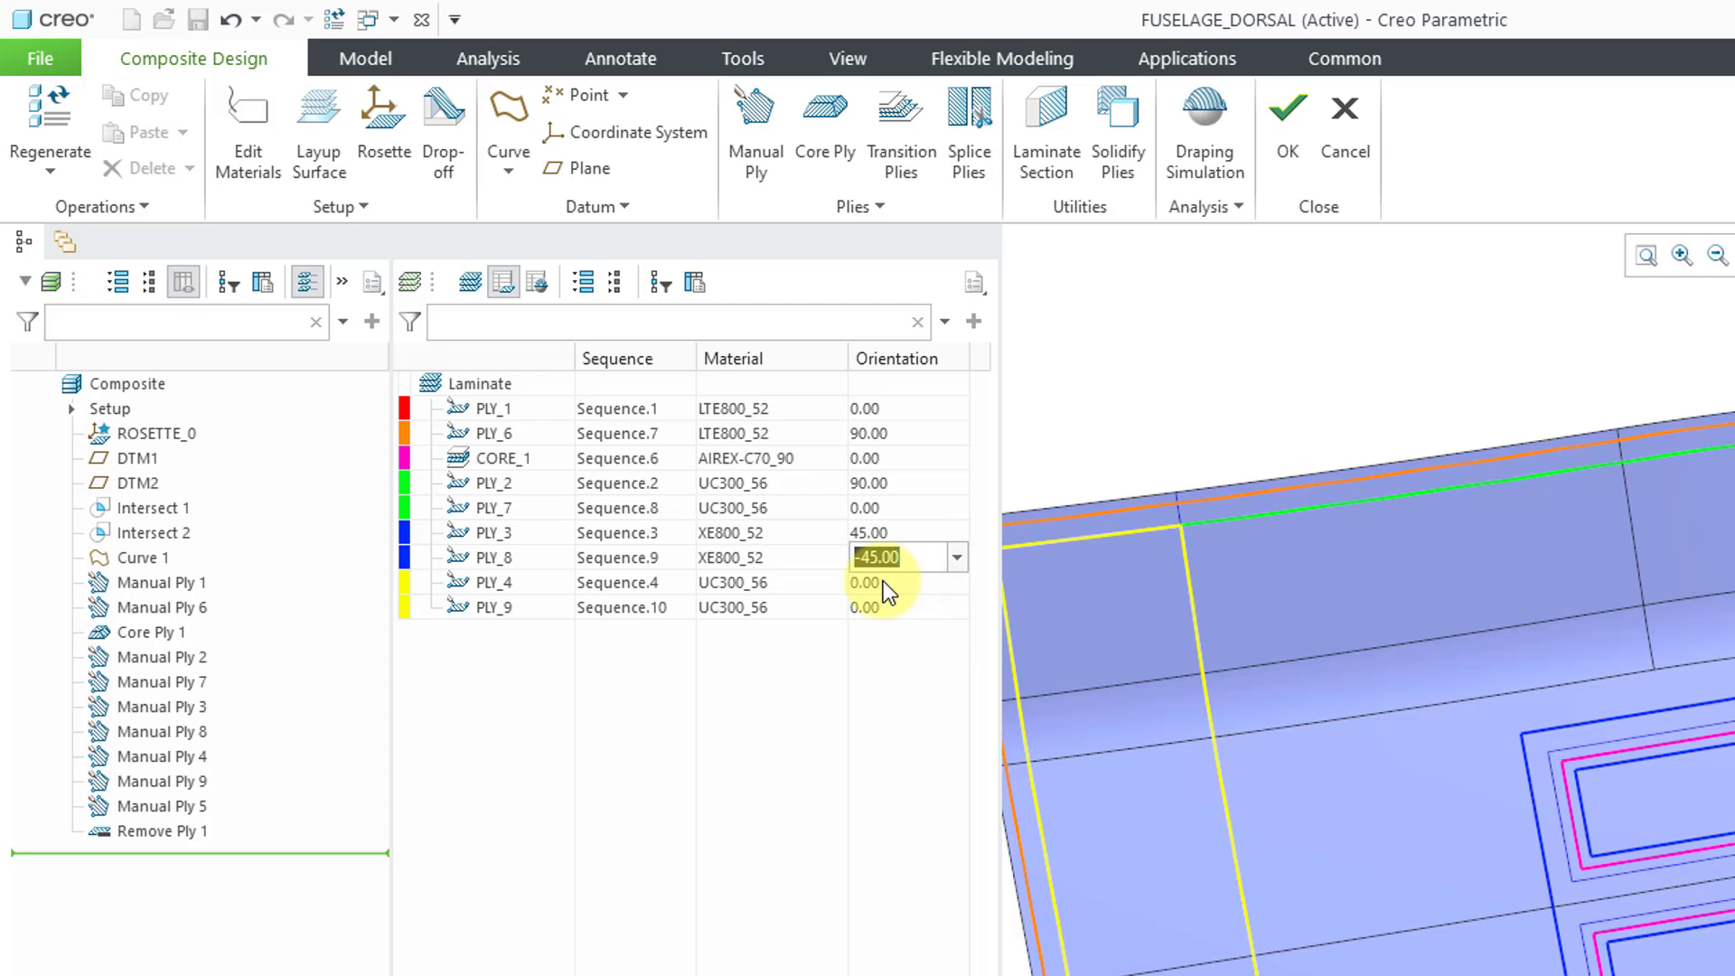
pyautogui.click(956, 611)
pyautogui.click(956, 611)
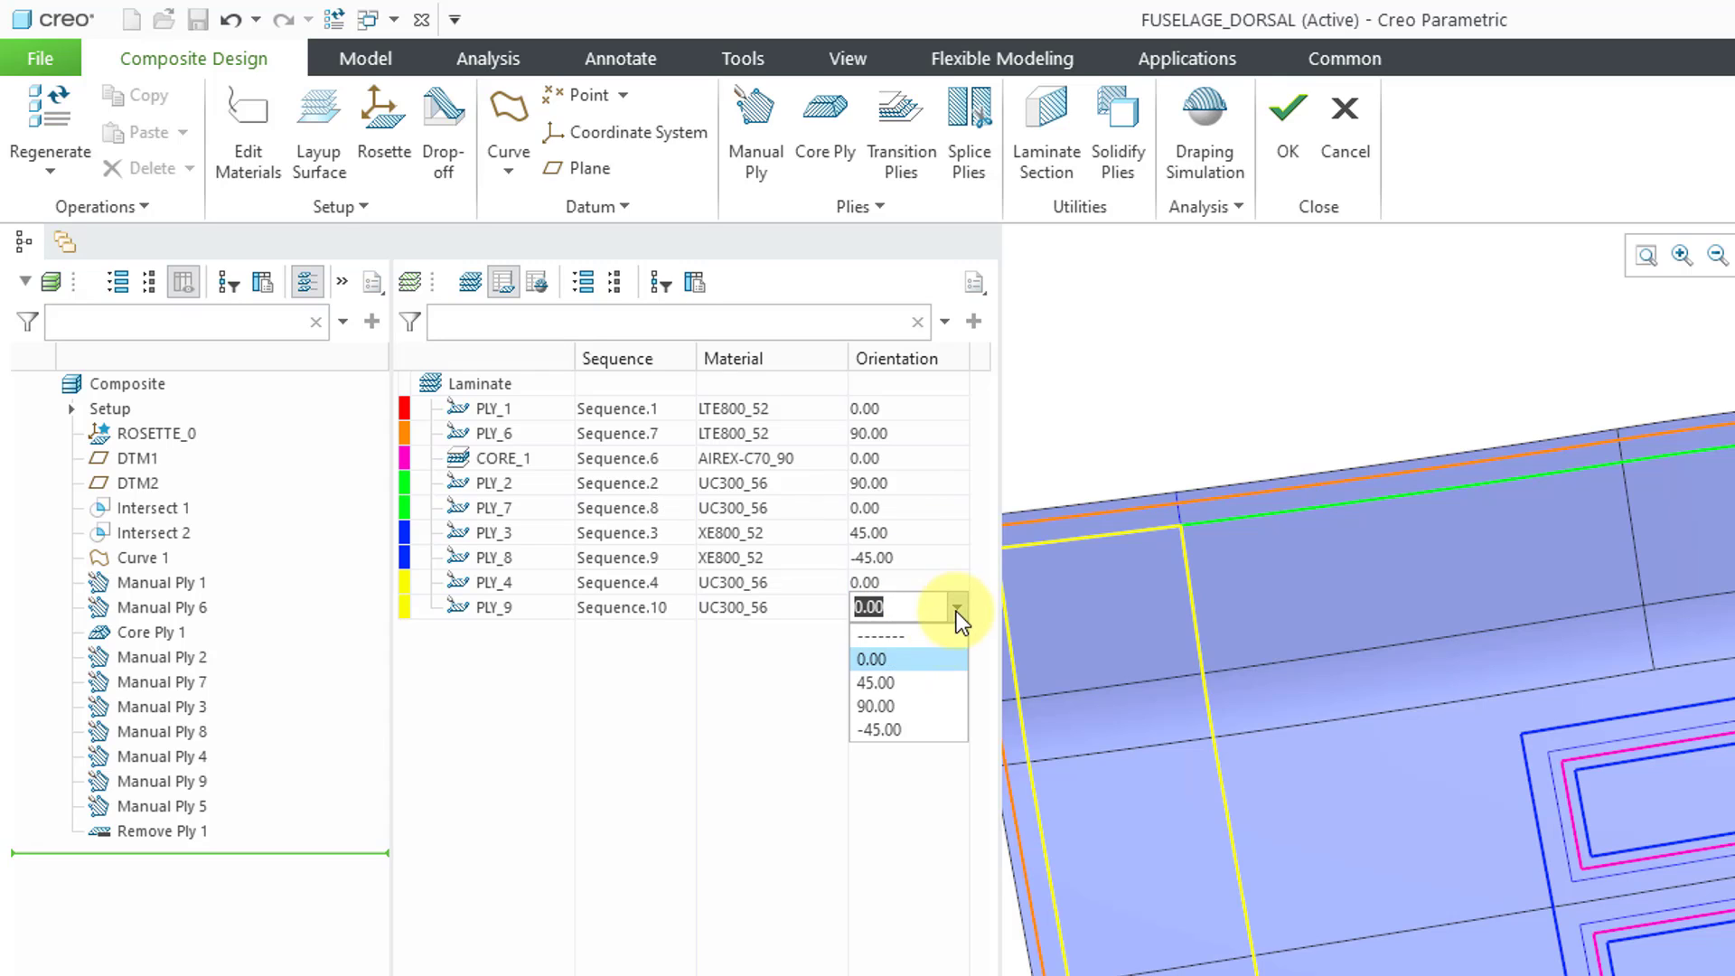
pyautogui.click(929, 710)
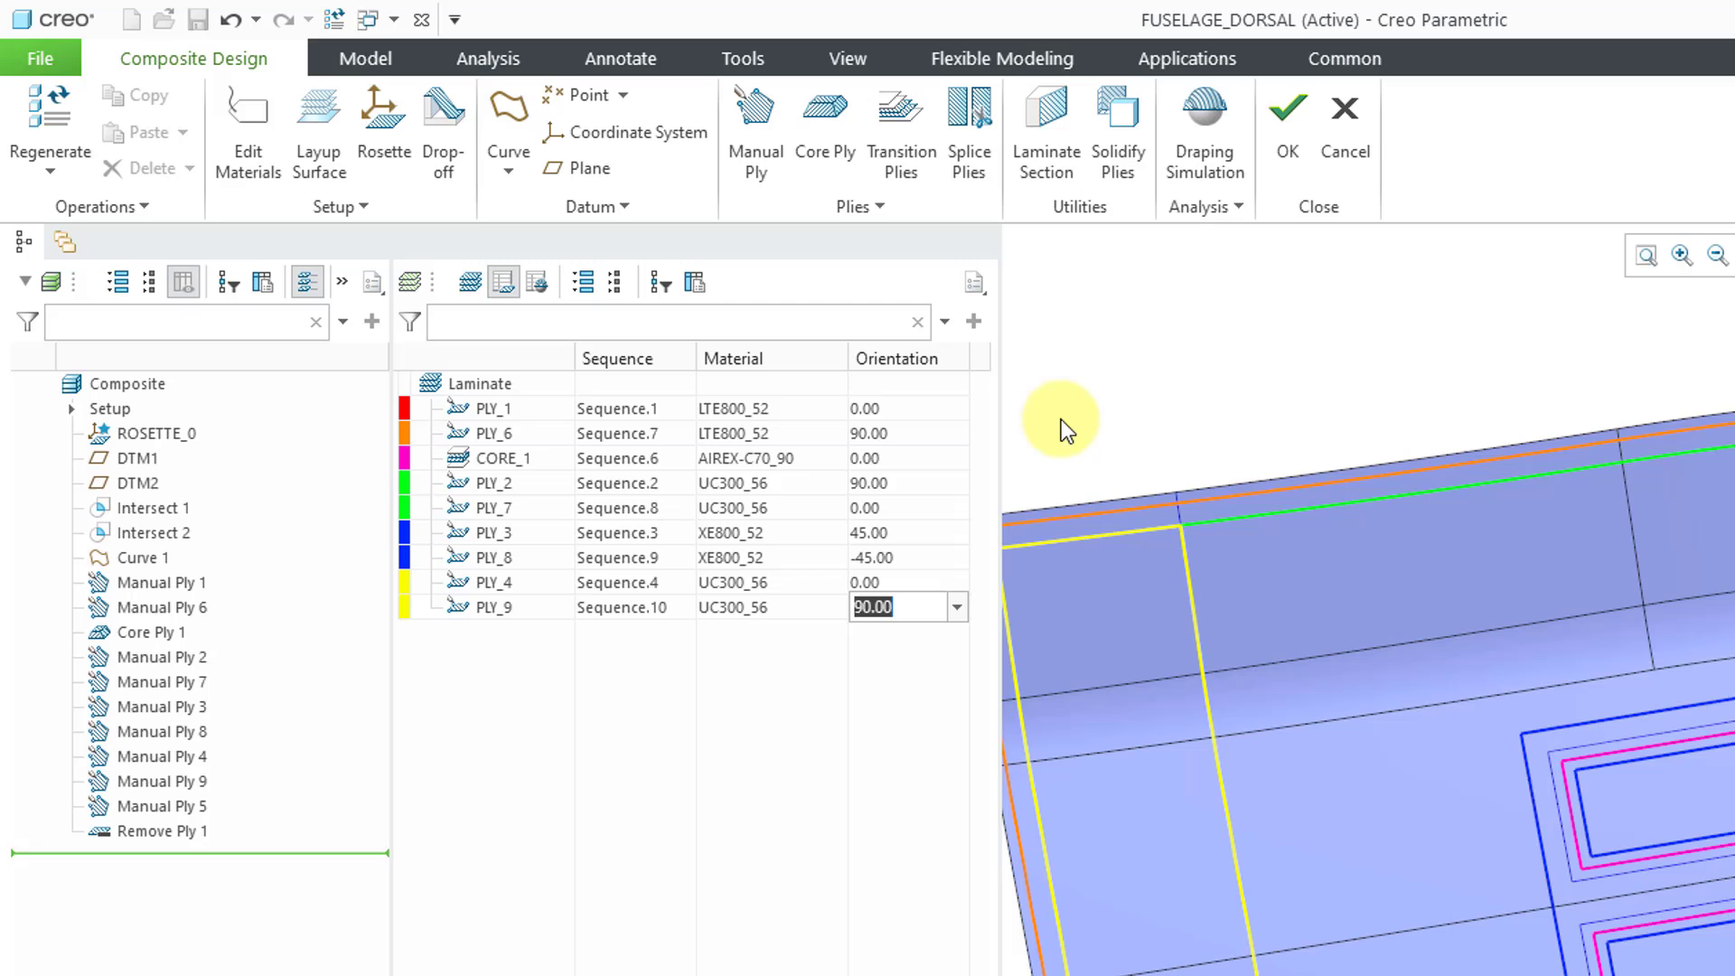
pyautogui.click(56, 110)
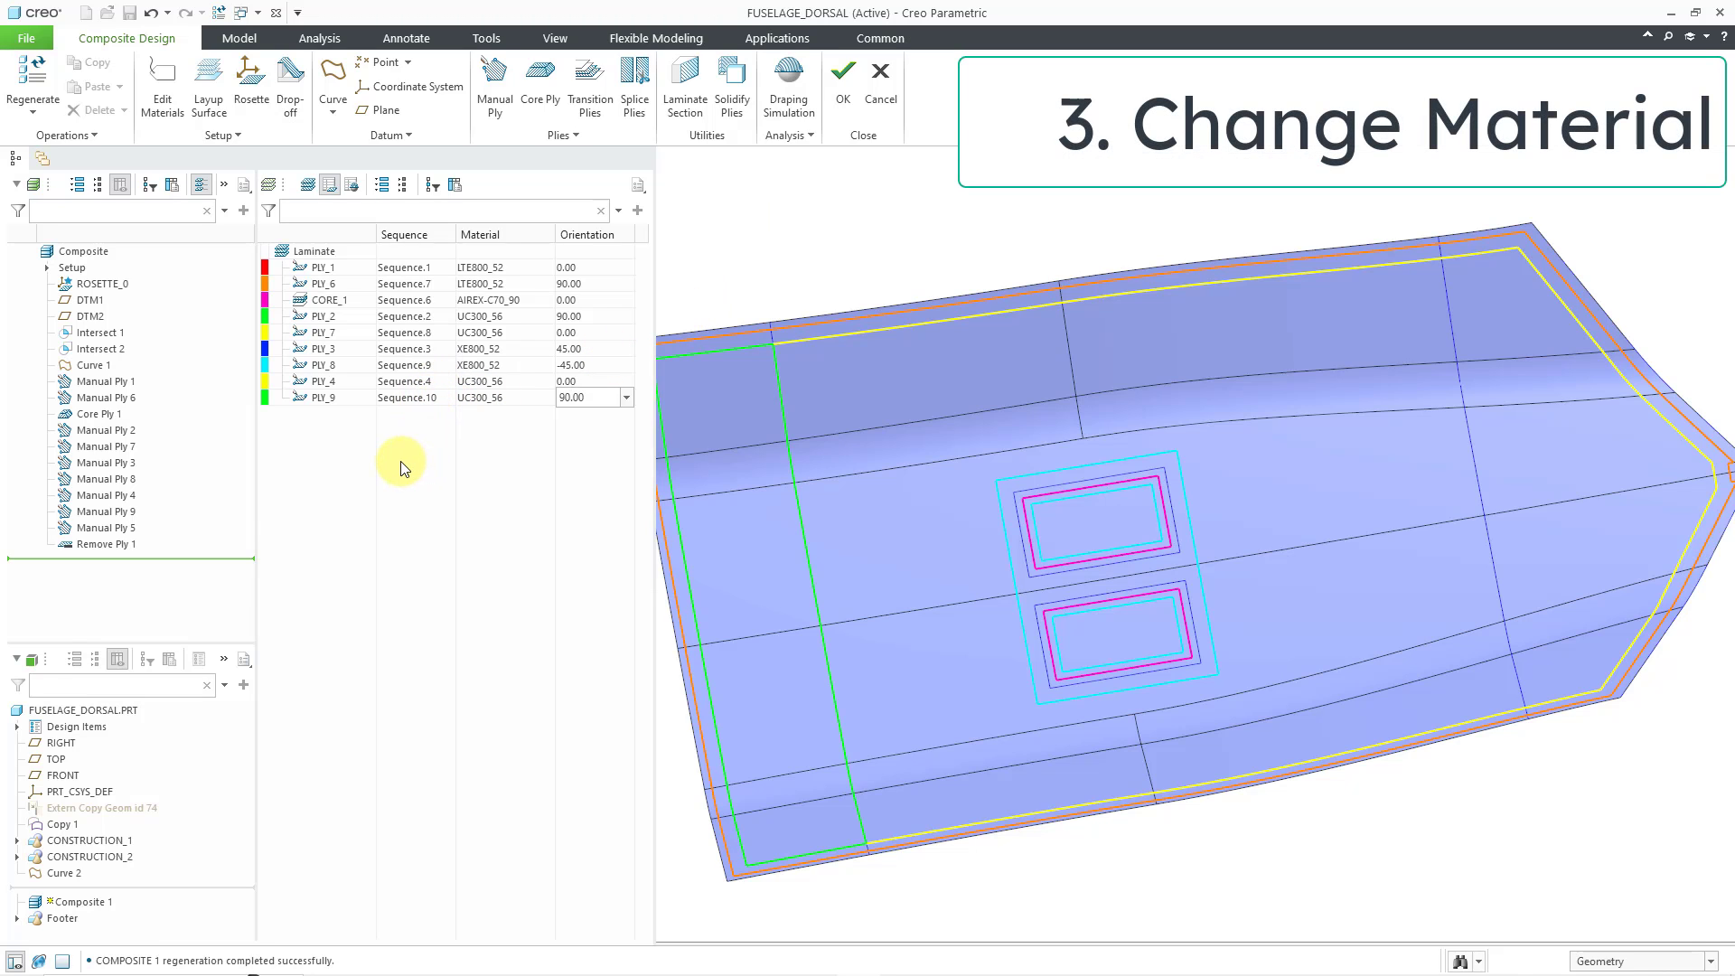
# - Change the material of PLY_4 and PLY_9 together to LTE800_52 through their laminate object properties
pyautogui.click(326, 398)
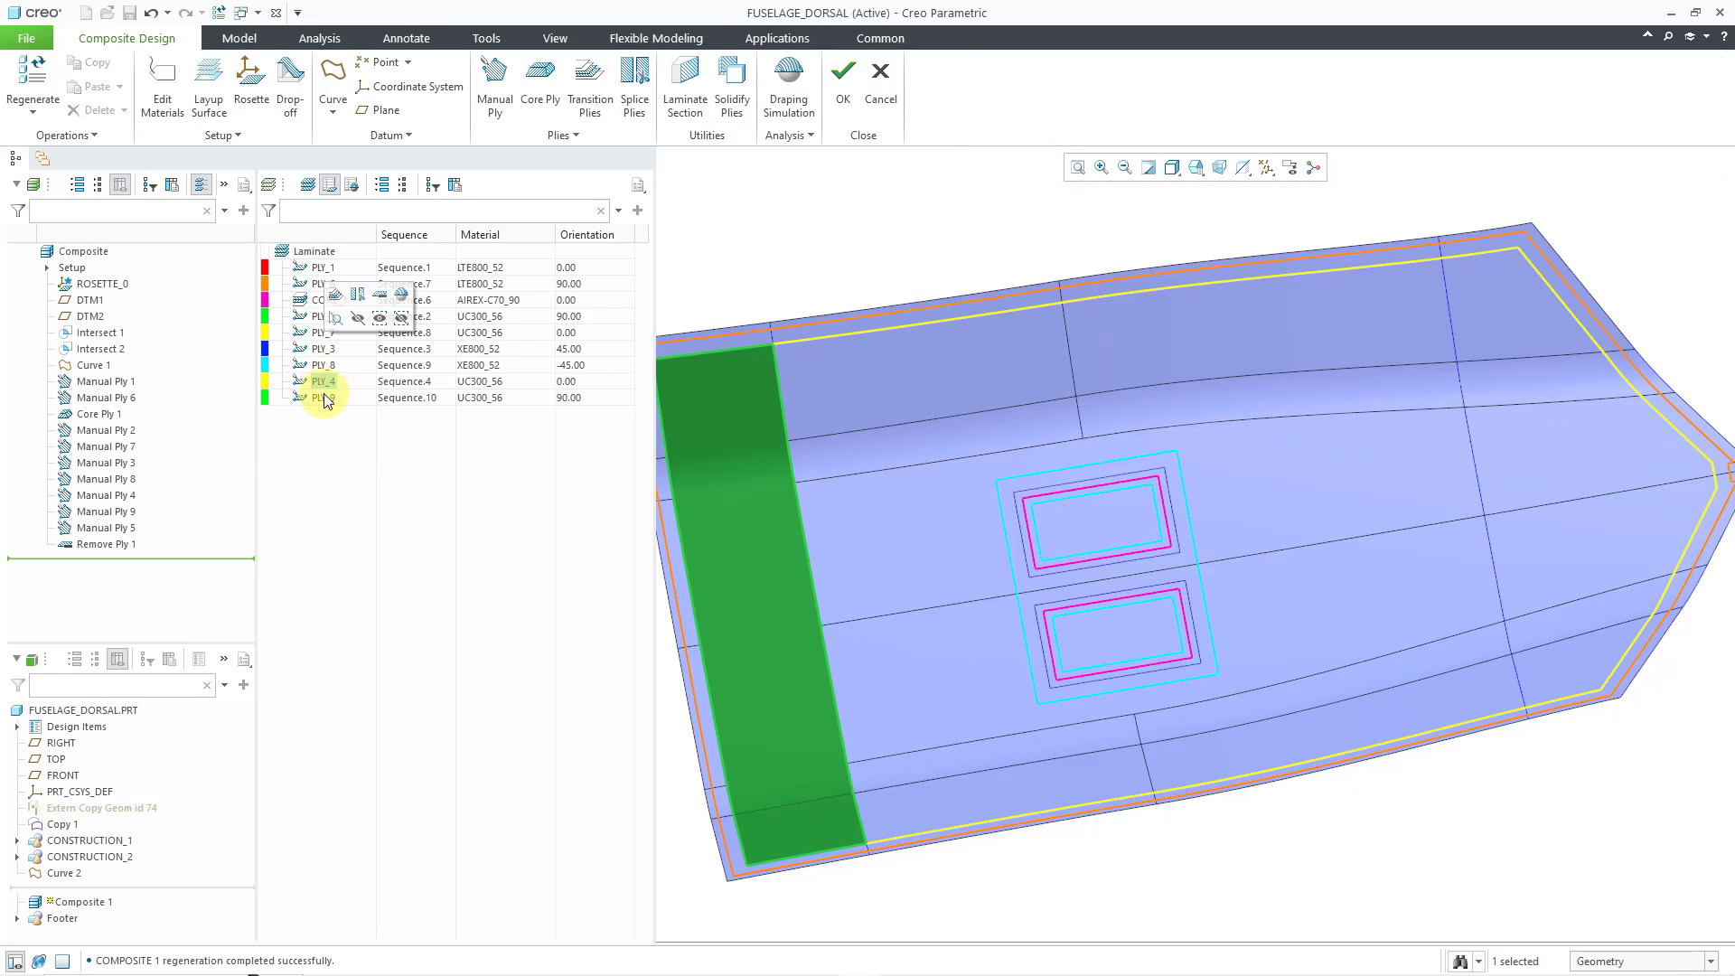
pyautogui.keyDown('ctrl'); pyautogui.click(325, 398); pyautogui.keyUp('ctrl')
pyautogui.rightClick(326, 397)
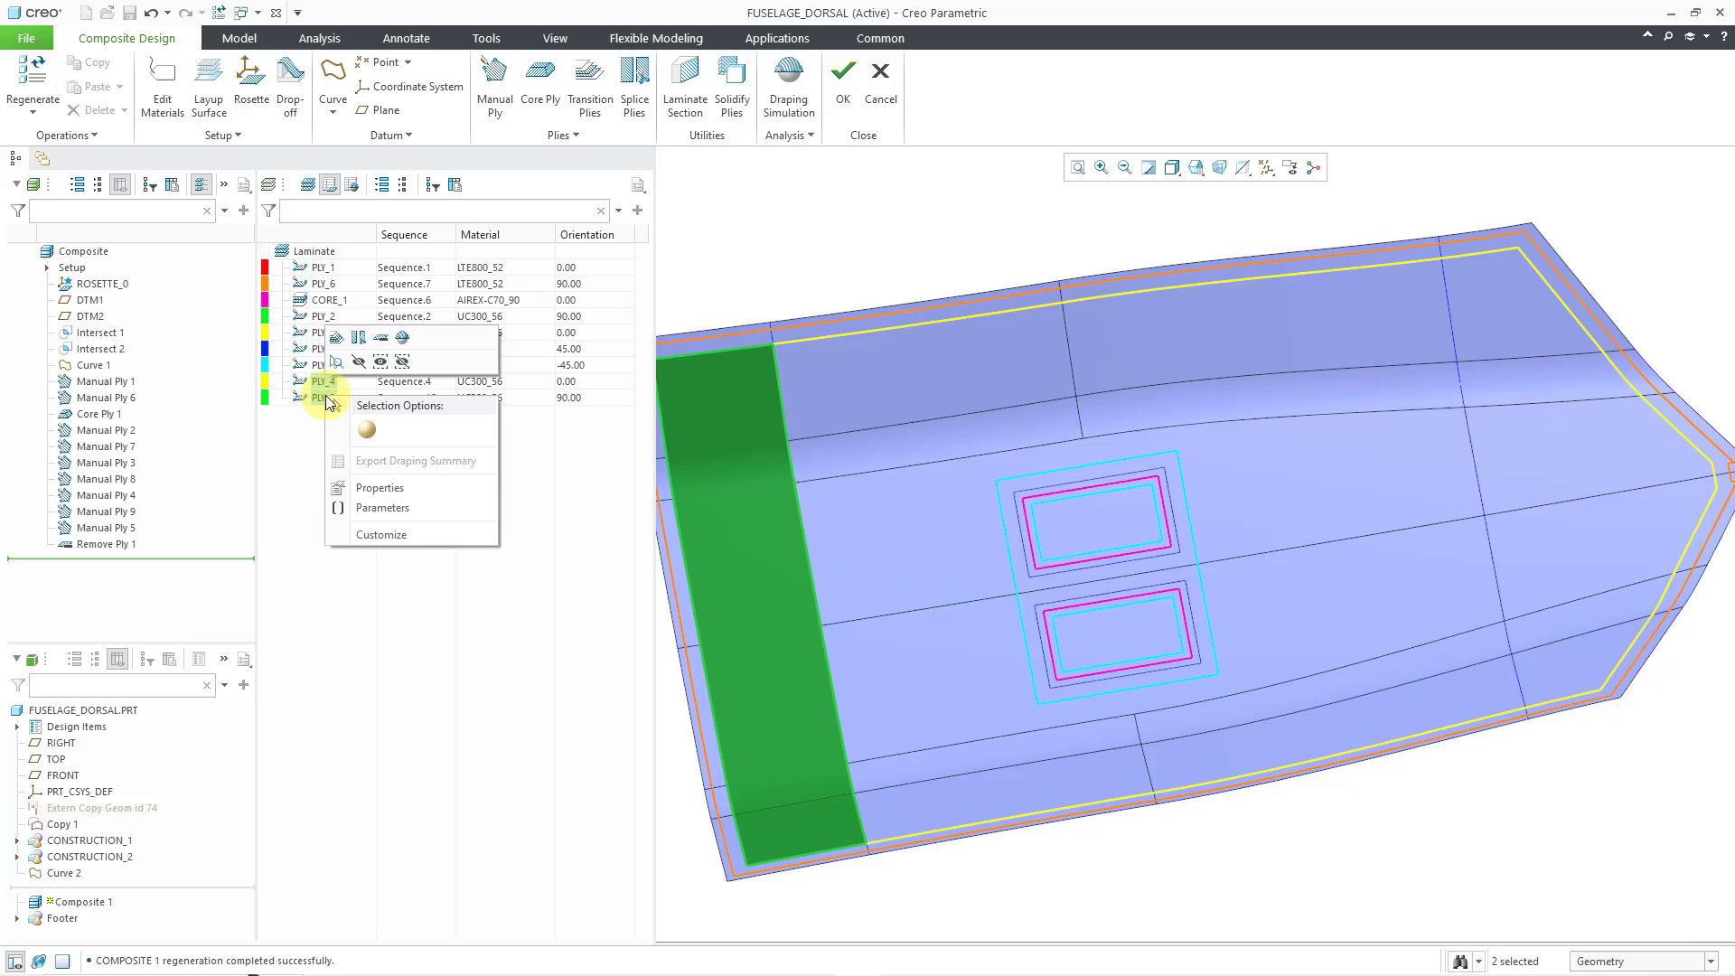
pyautogui.click(415, 490)
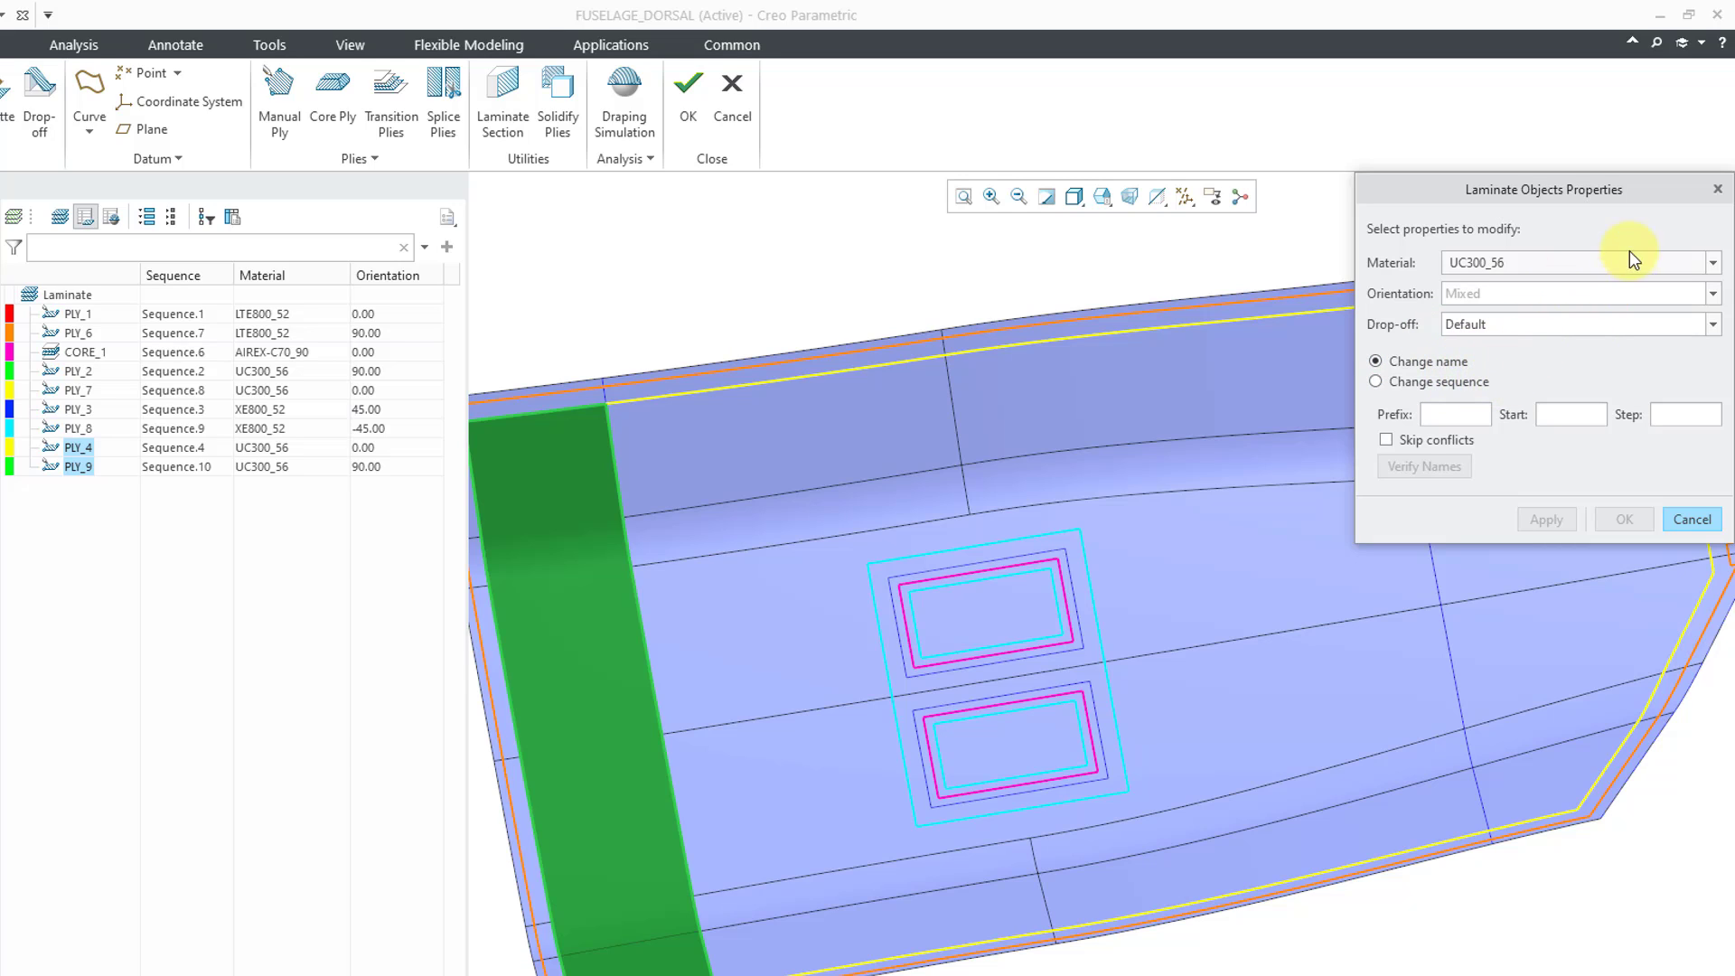
pyautogui.click(1713, 262)
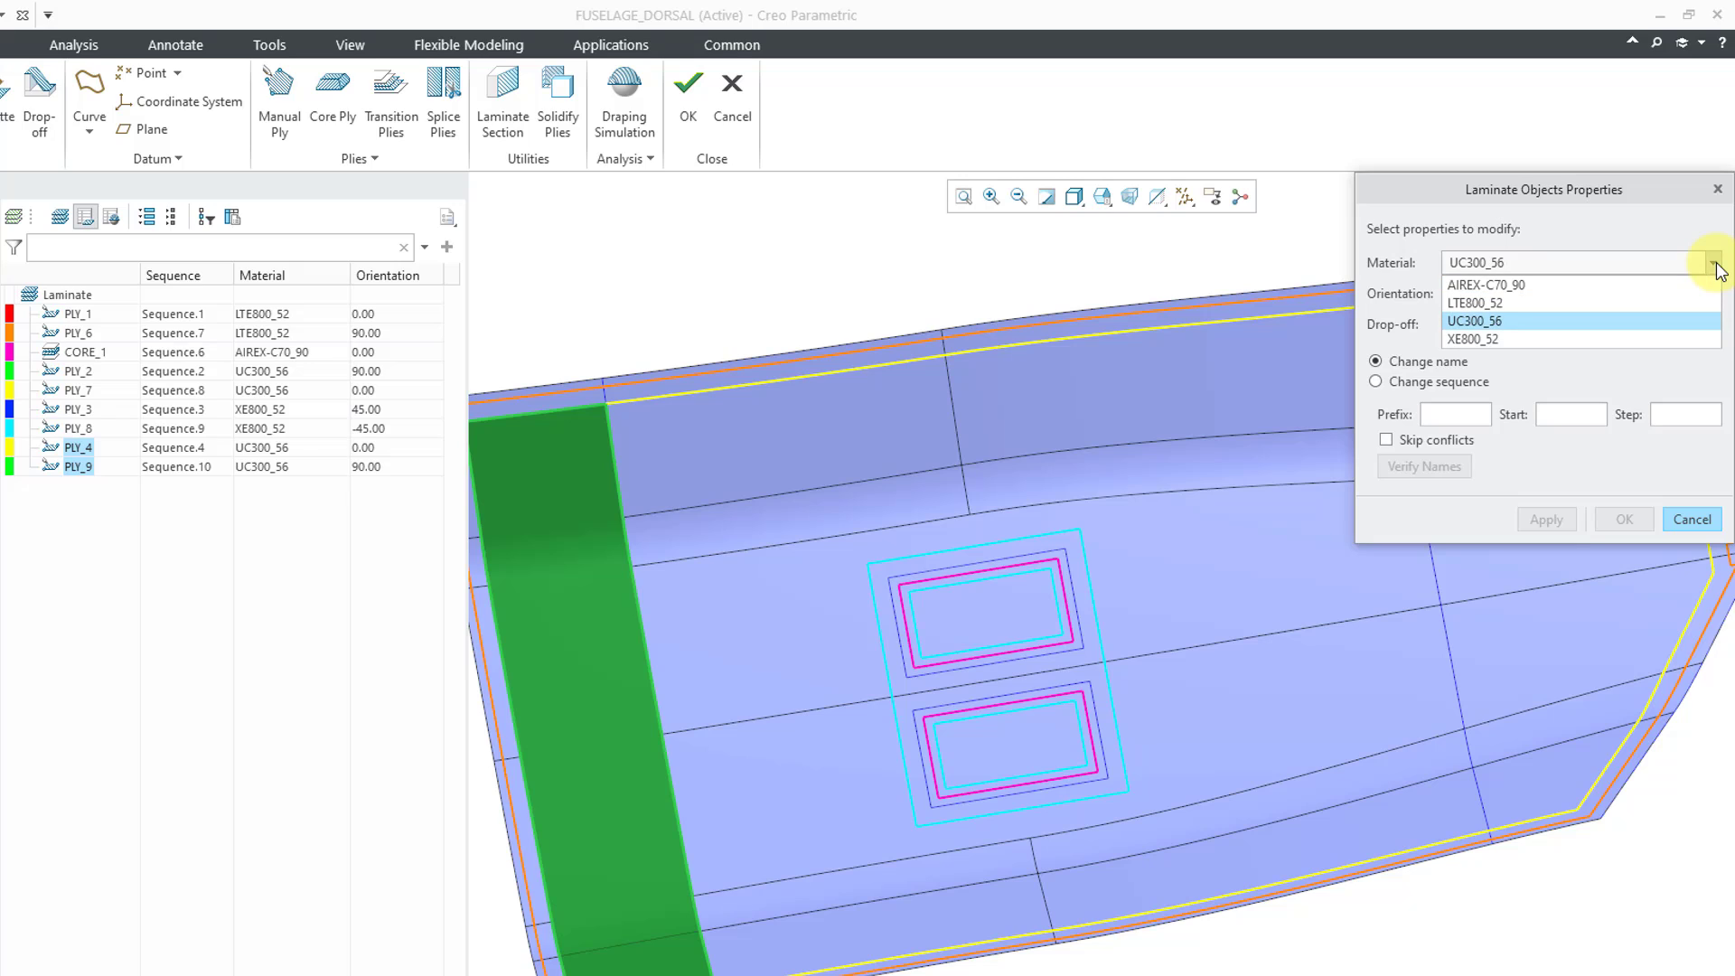
pyautogui.click(1636, 304)
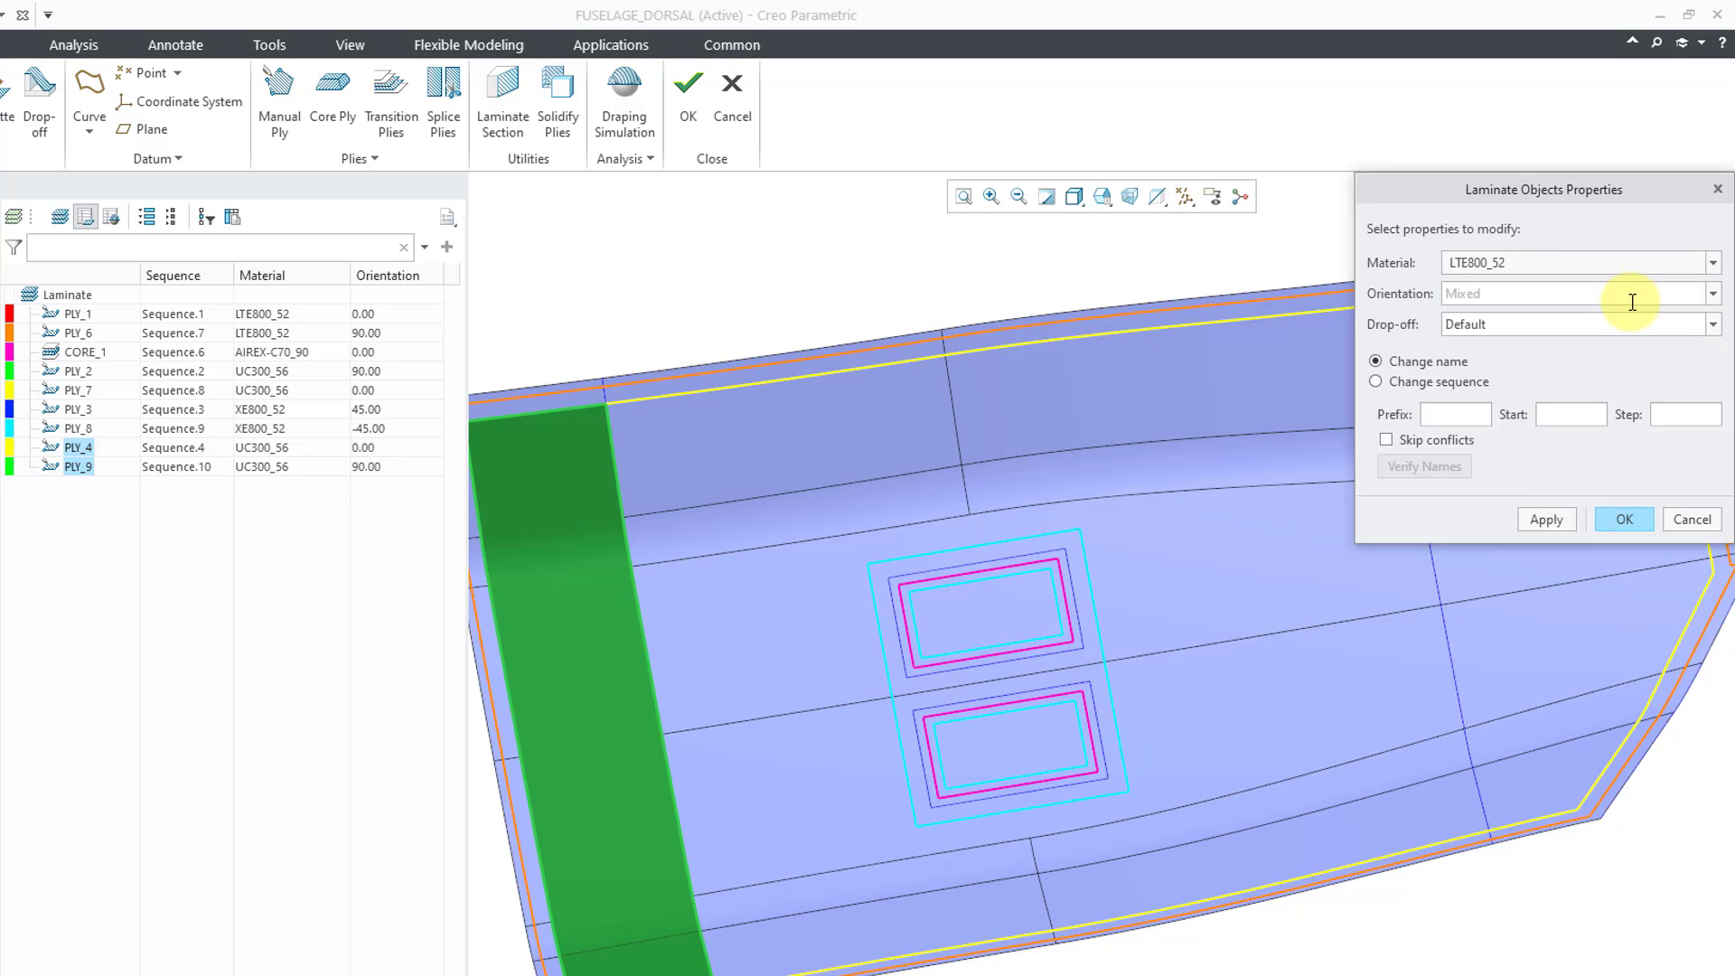
pyautogui.click(1625, 520)
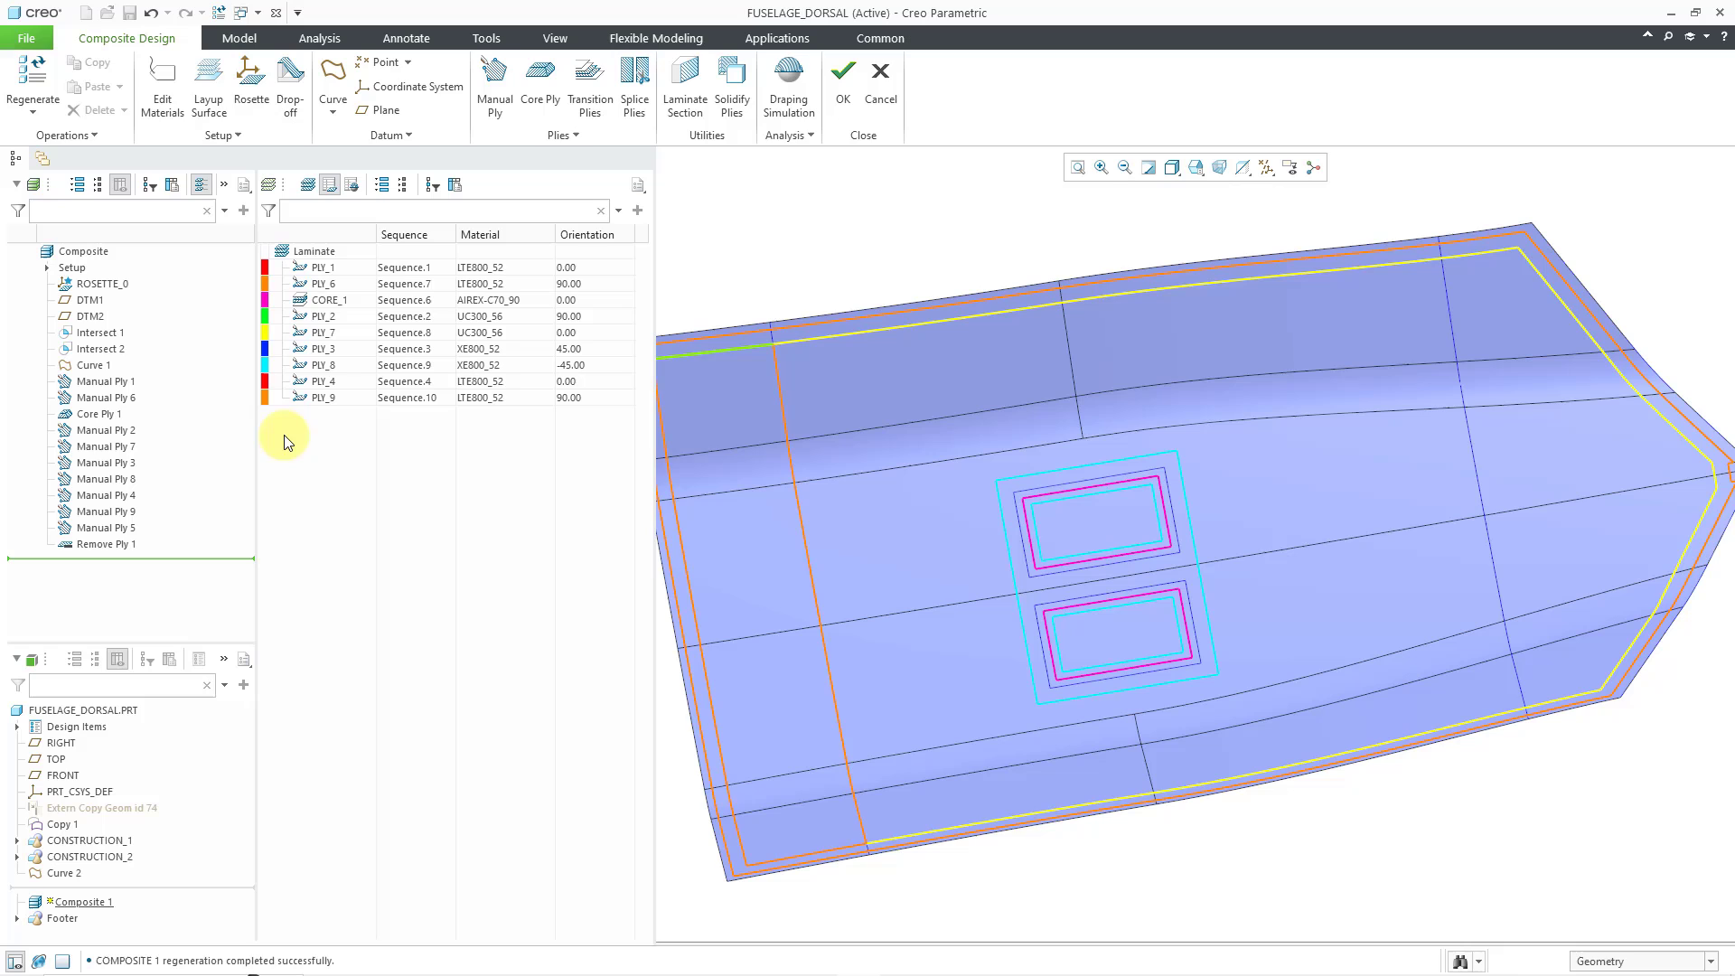
# - In the composite's color mapping, set the 90° LTE800_52 ply type to red and the AIREX-C70_90 type to blue
pyautogui.click(231, 134)
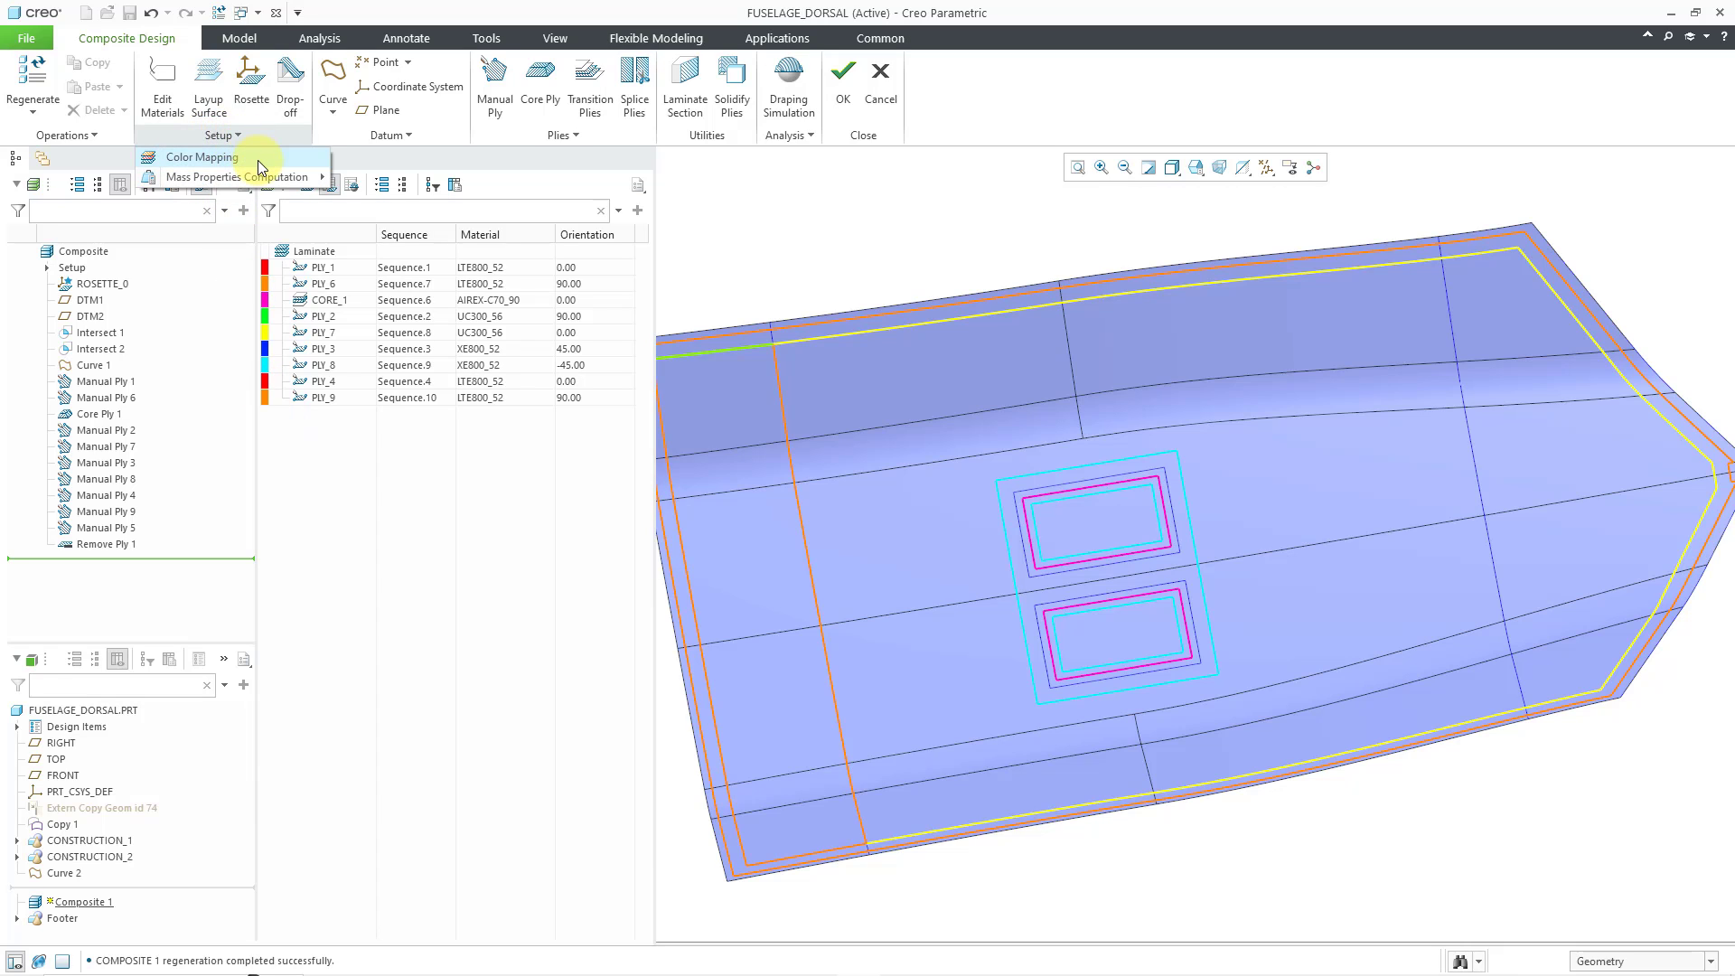
pyautogui.click(257, 160)
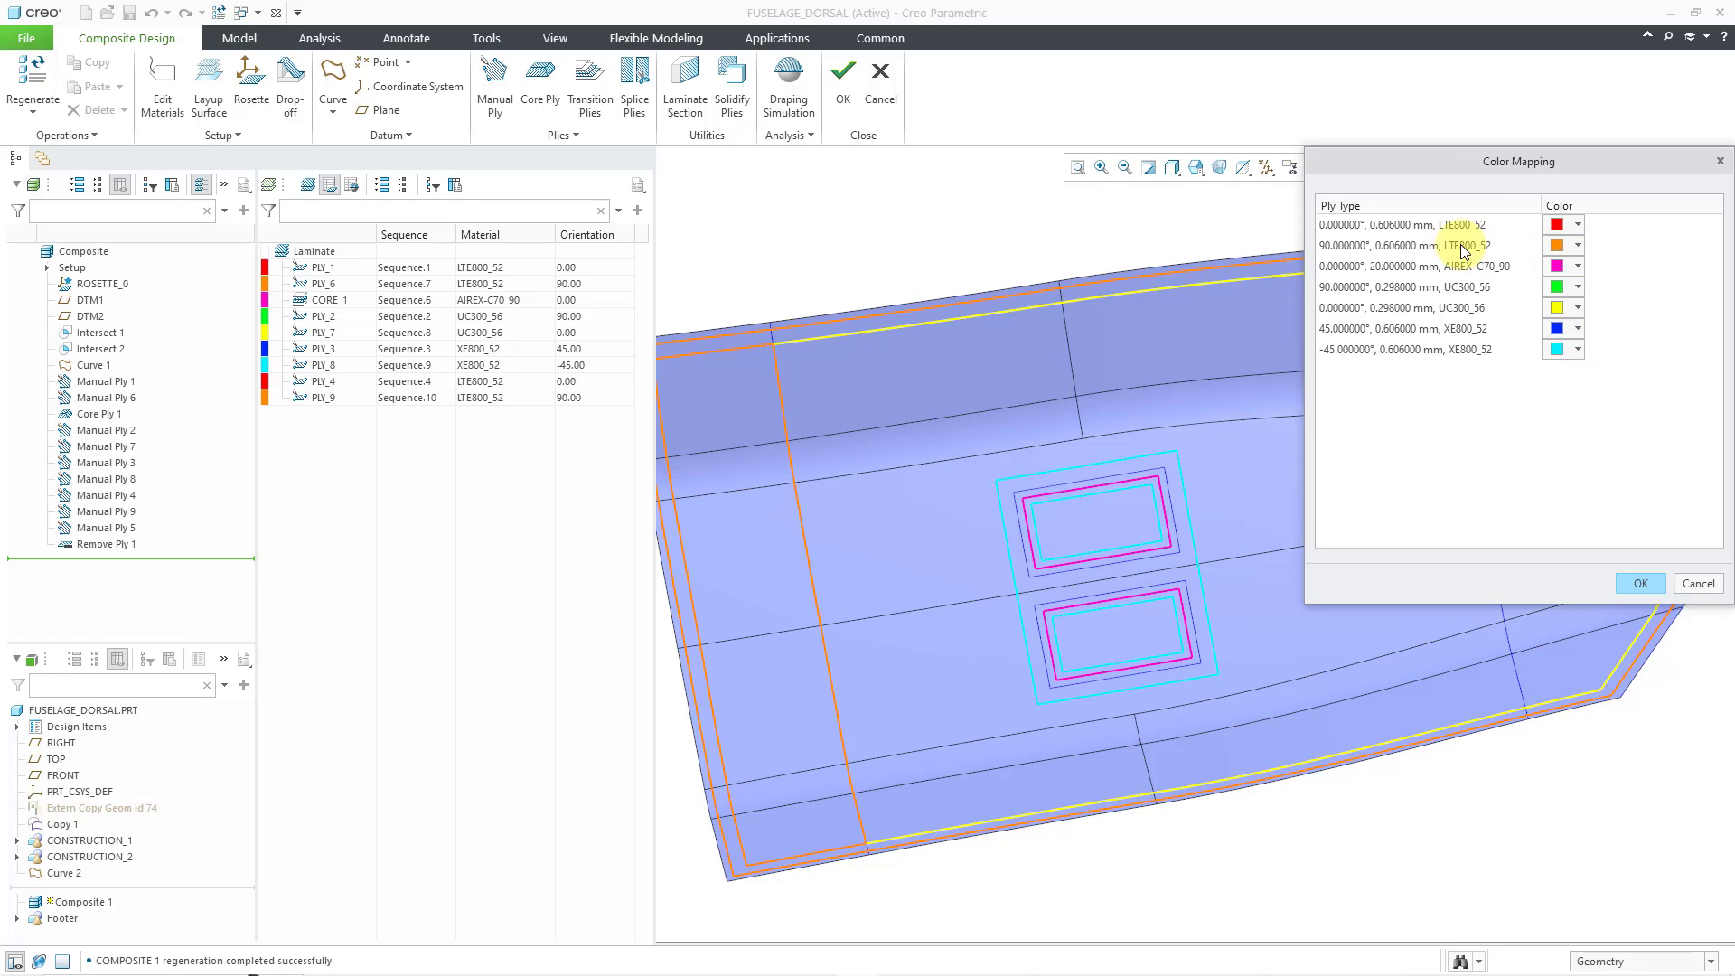
pyautogui.click(1578, 224)
pyautogui.click(1552, 242)
pyautogui.click(1579, 244)
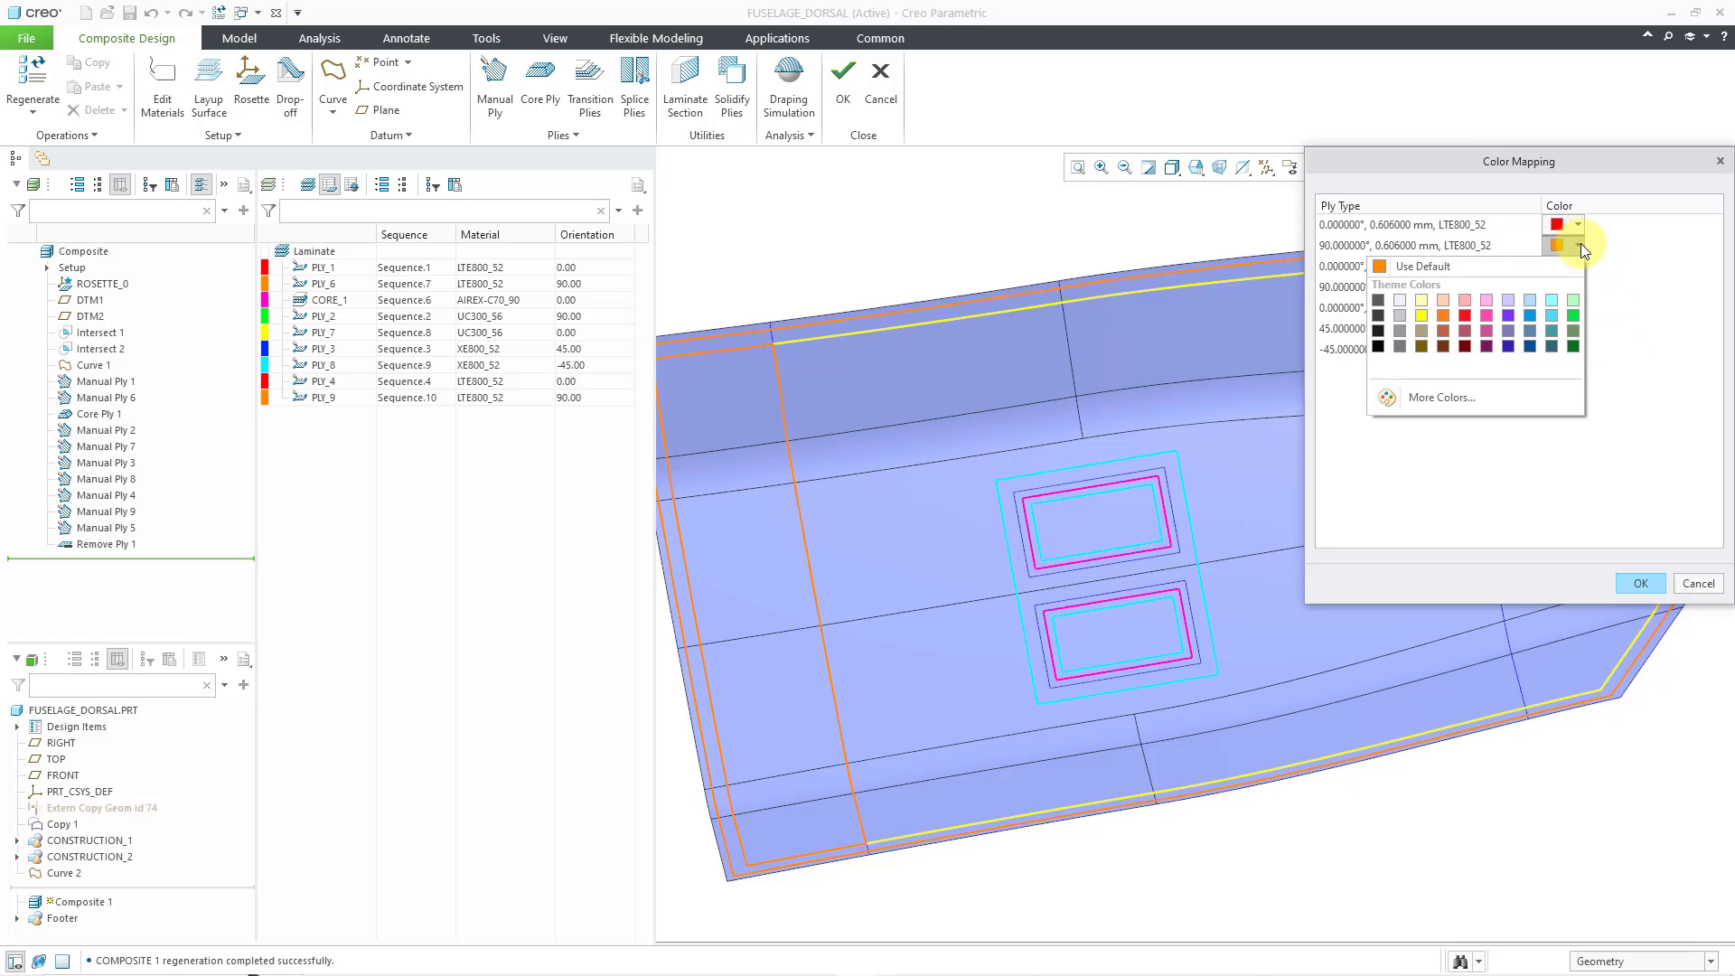
pyautogui.click(1467, 313)
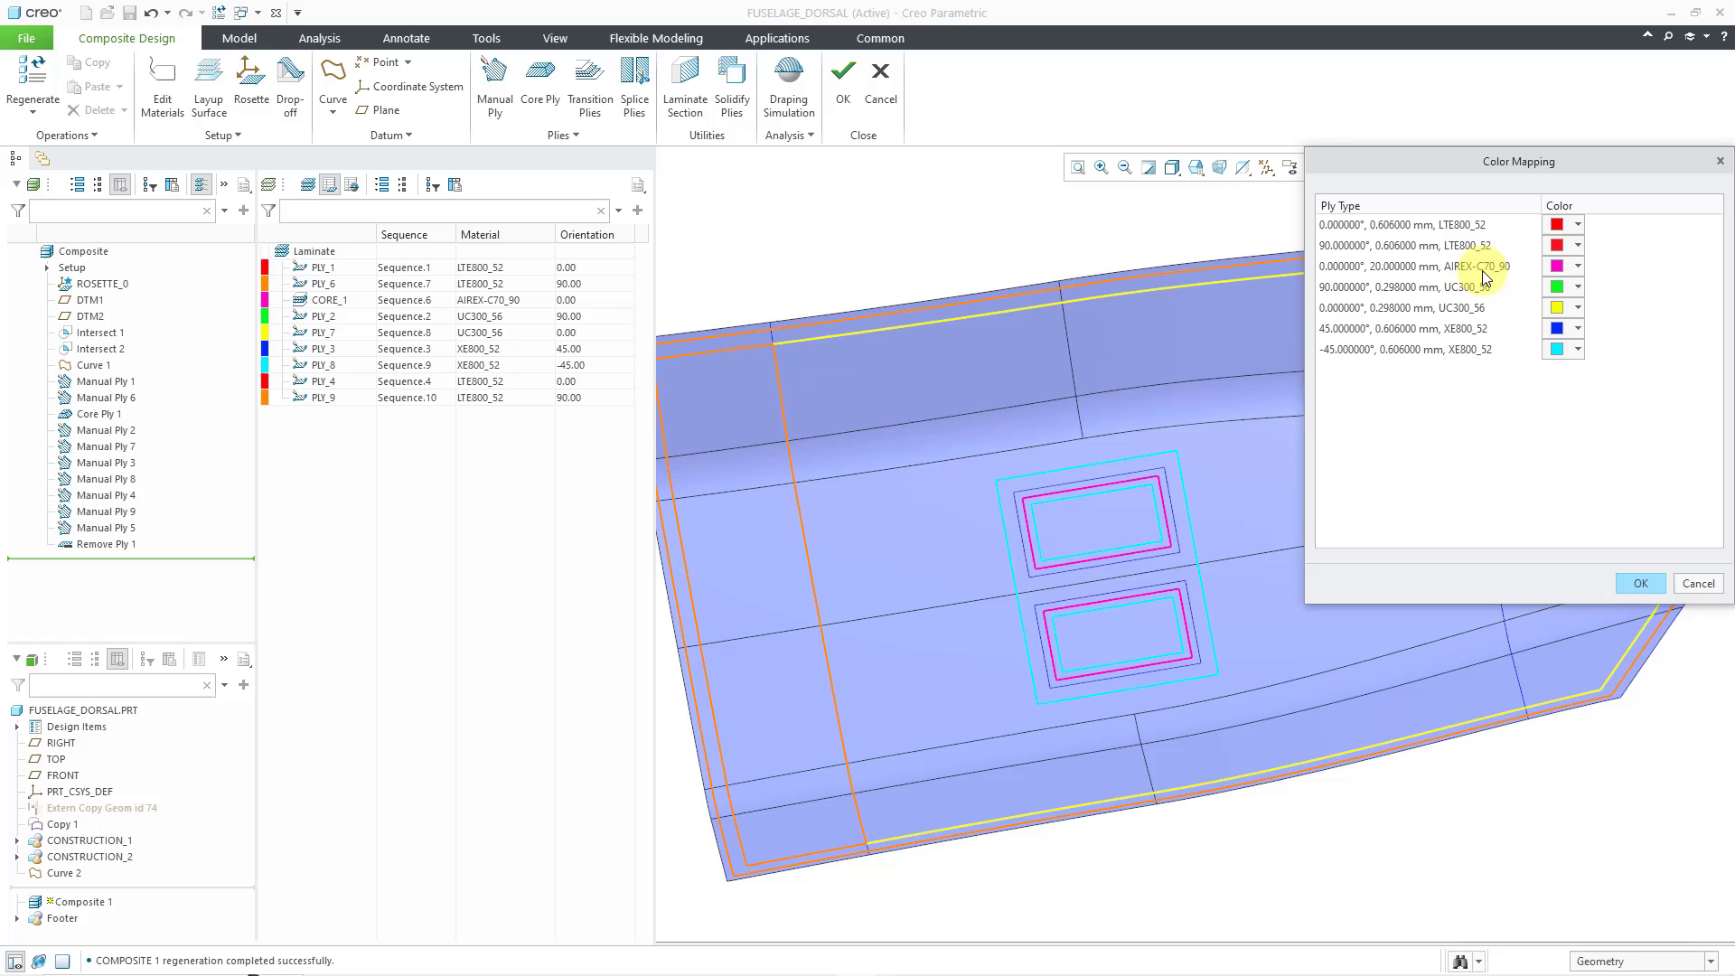
pyautogui.click(1577, 267)
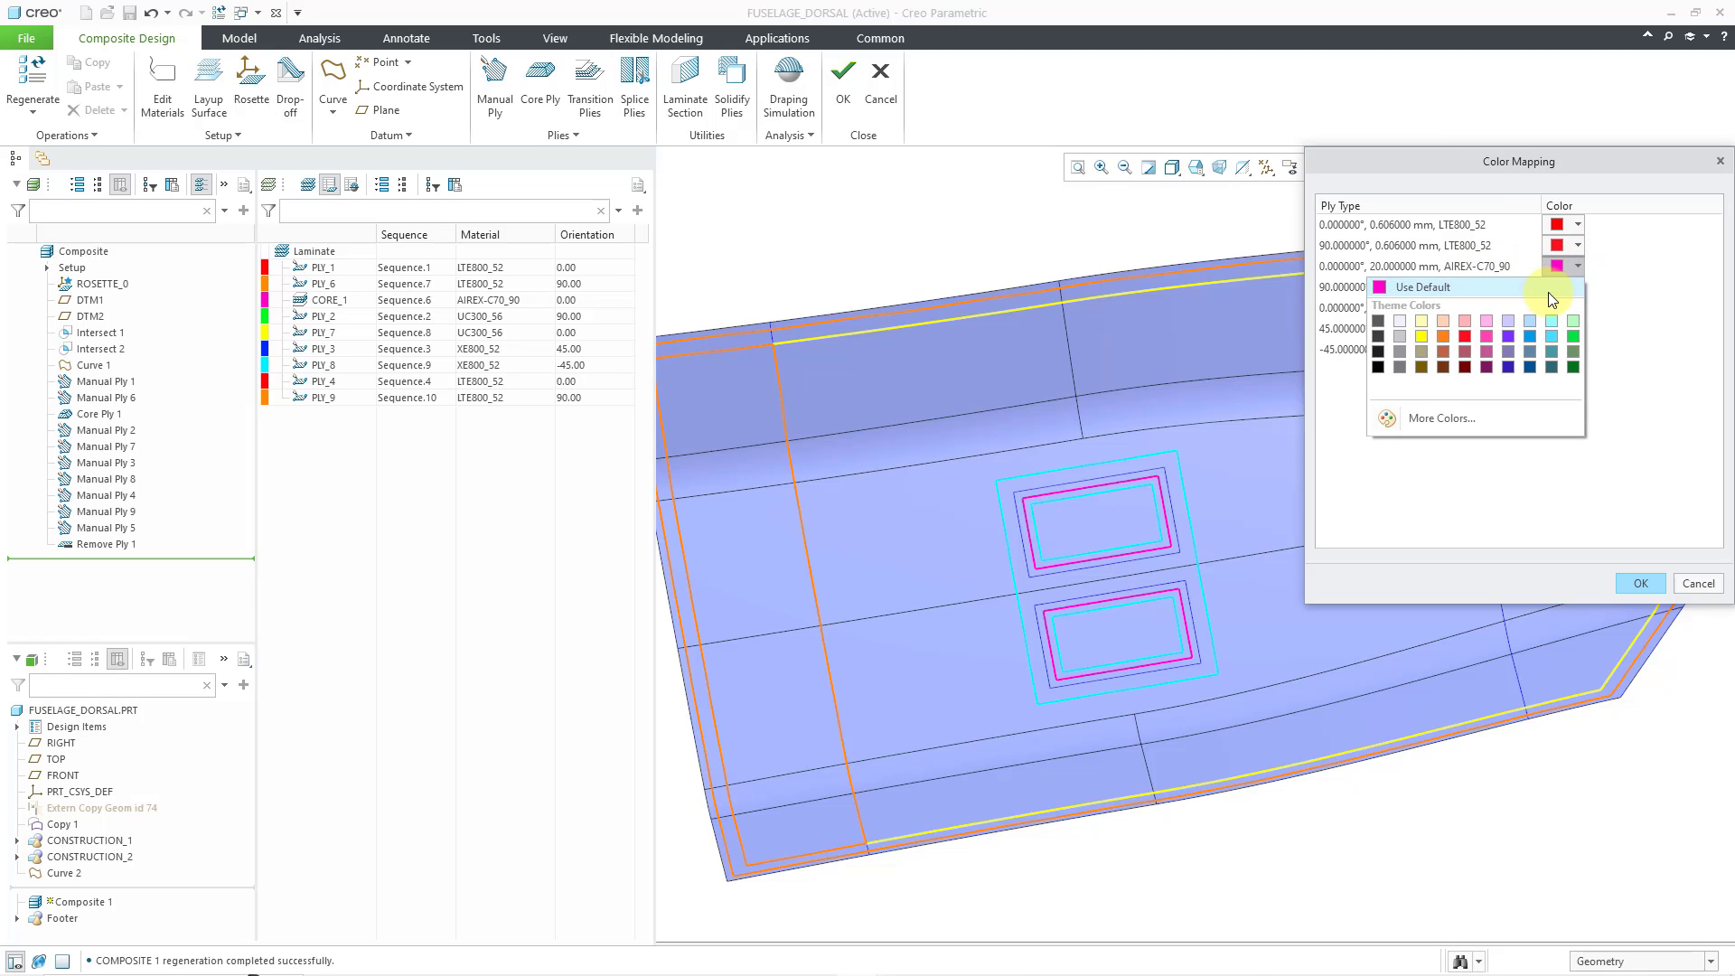
pyautogui.click(1532, 336)
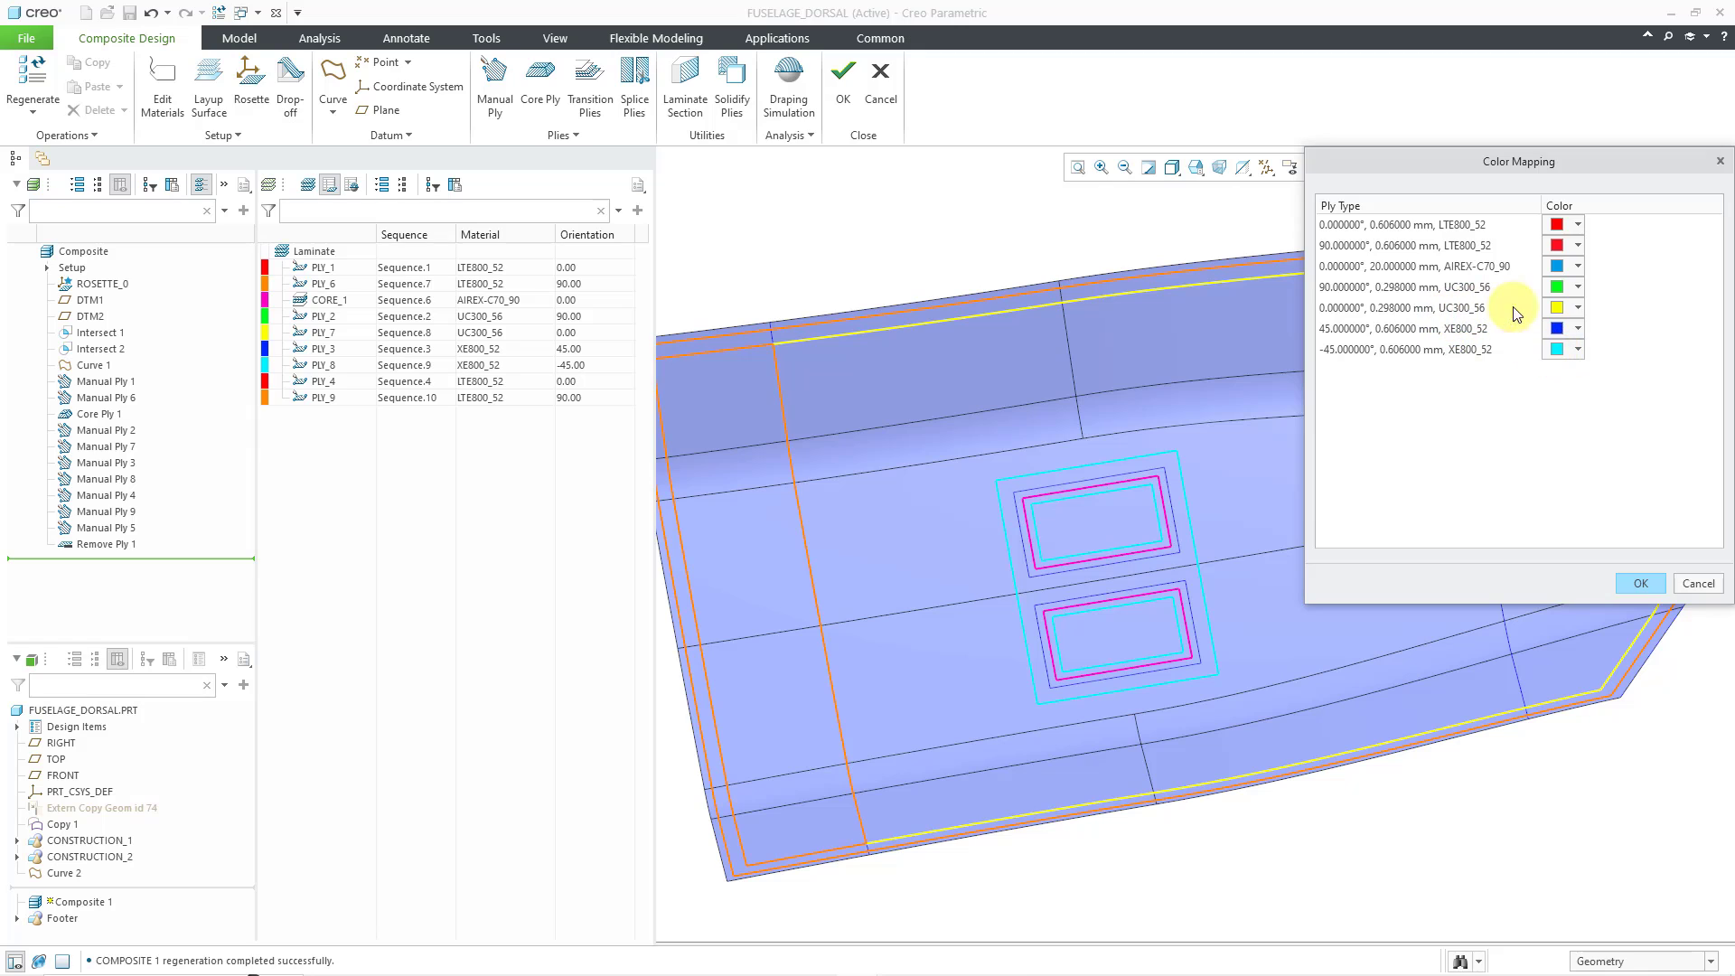
# - Map the 90° UC300_56 ply type to yellow and the 45° XE800_52 type to light blue, and accept the color mapping
pyautogui.click(1580, 287)
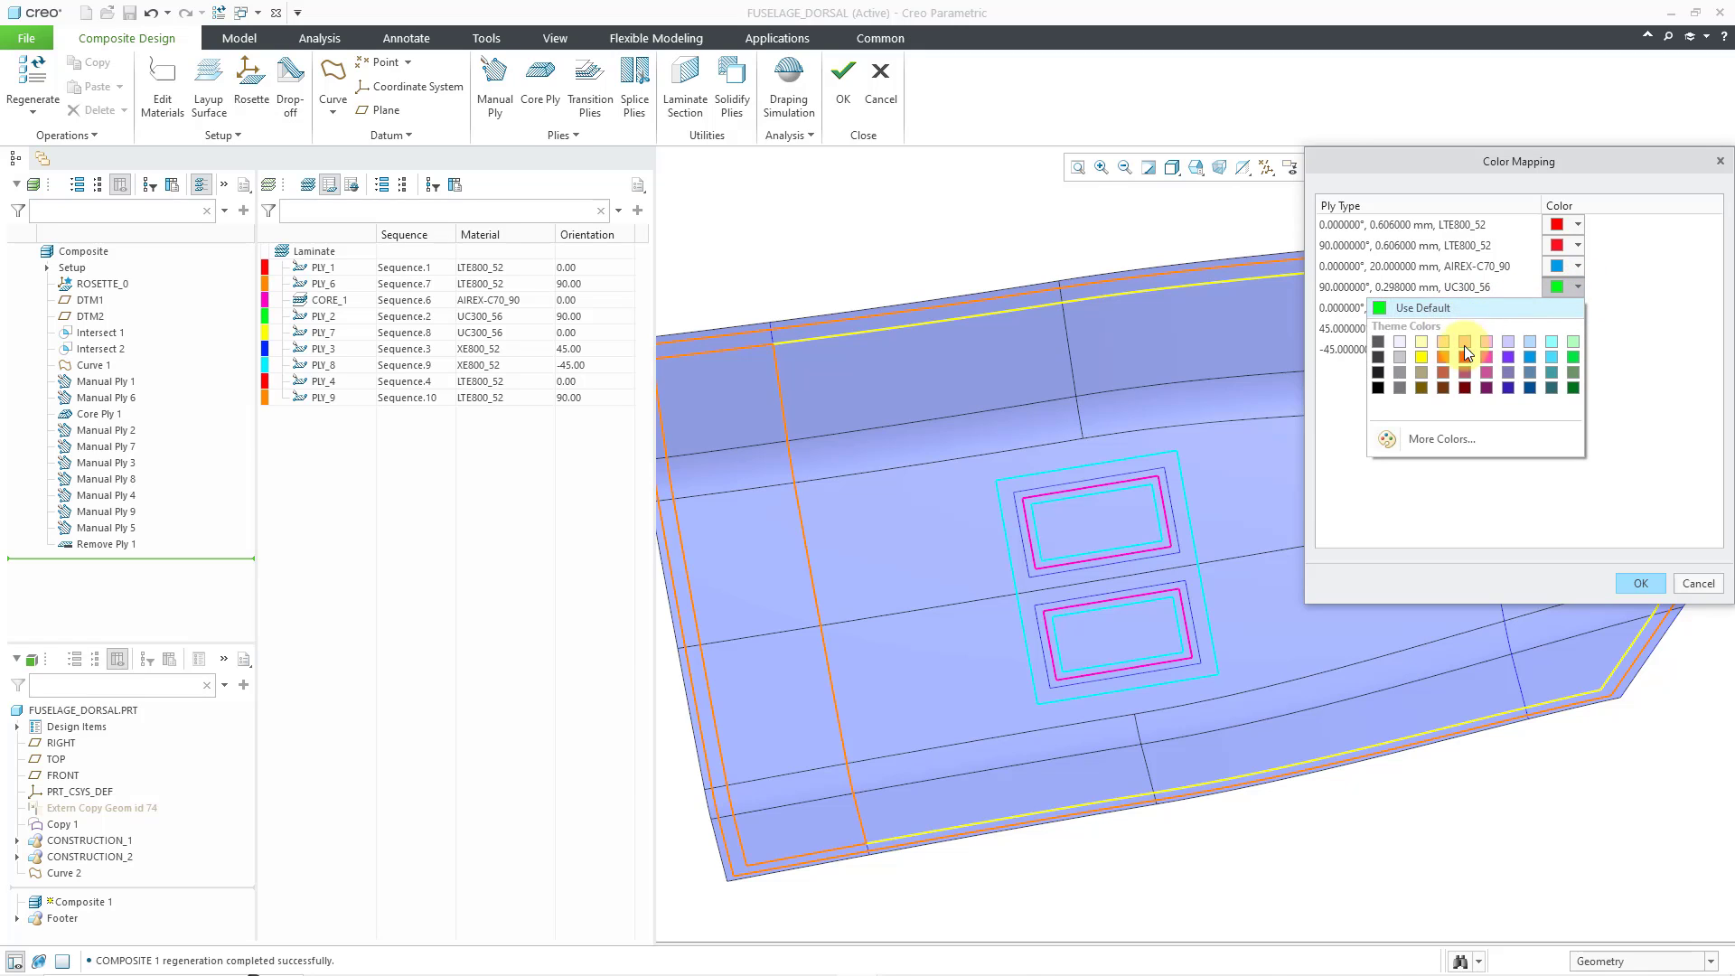
pyautogui.click(1428, 360)
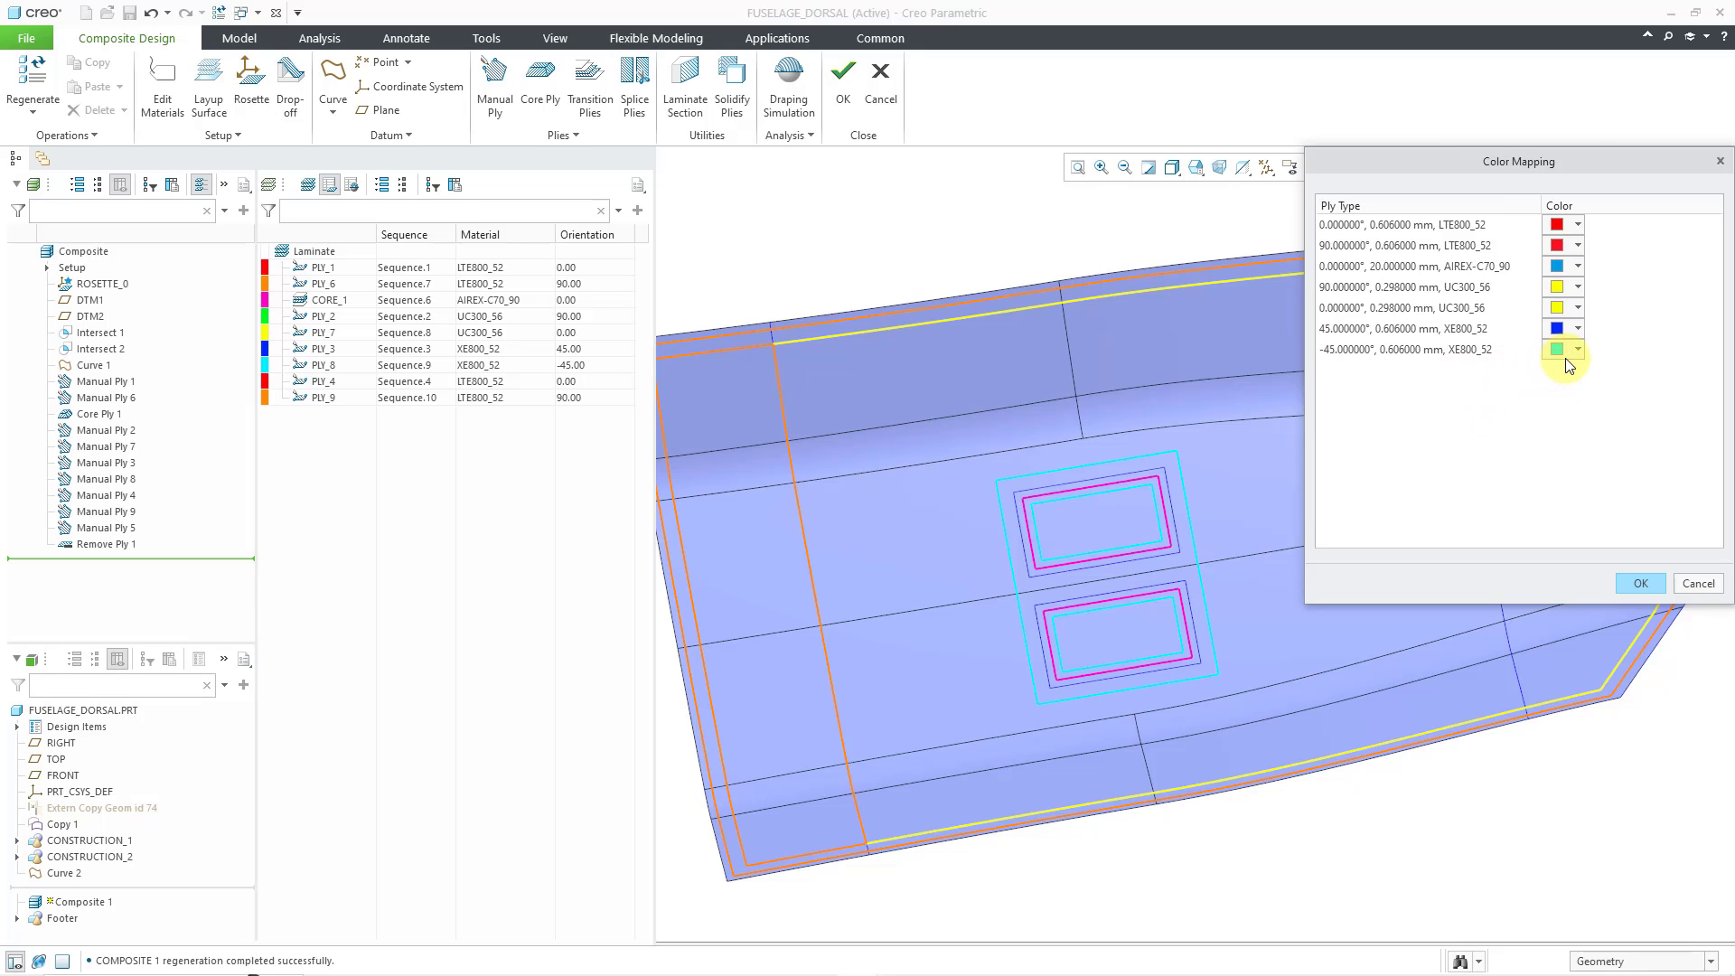
pyautogui.click(1578, 328)
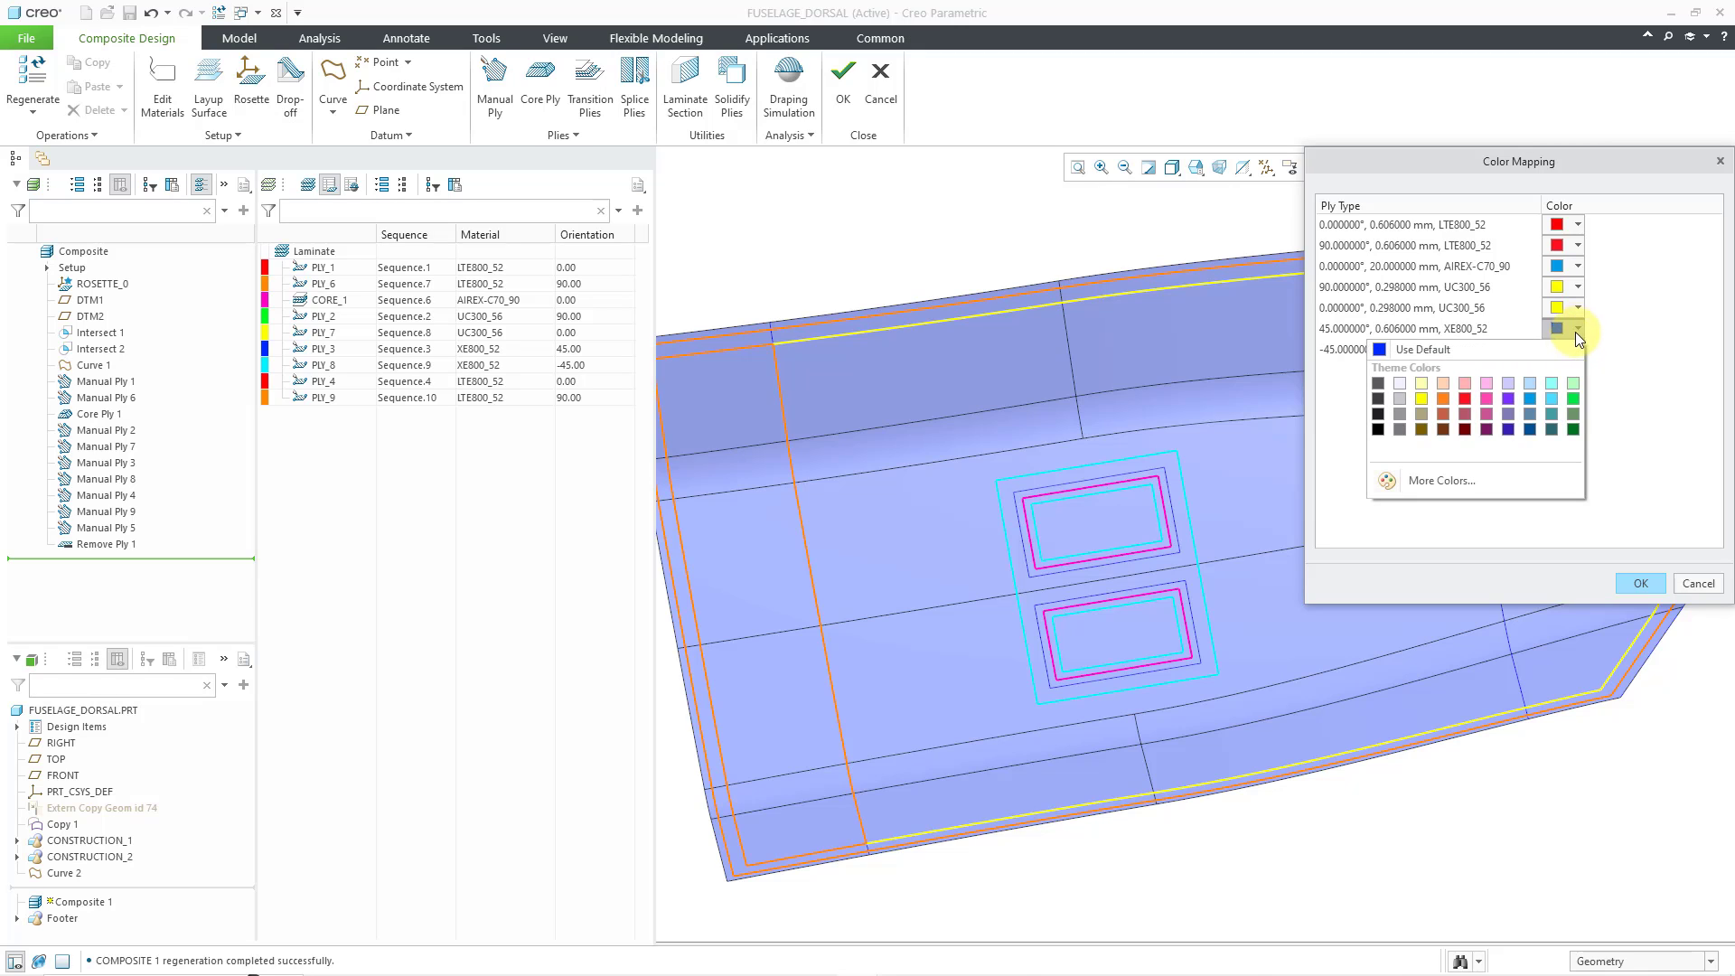
pyautogui.click(1554, 396)
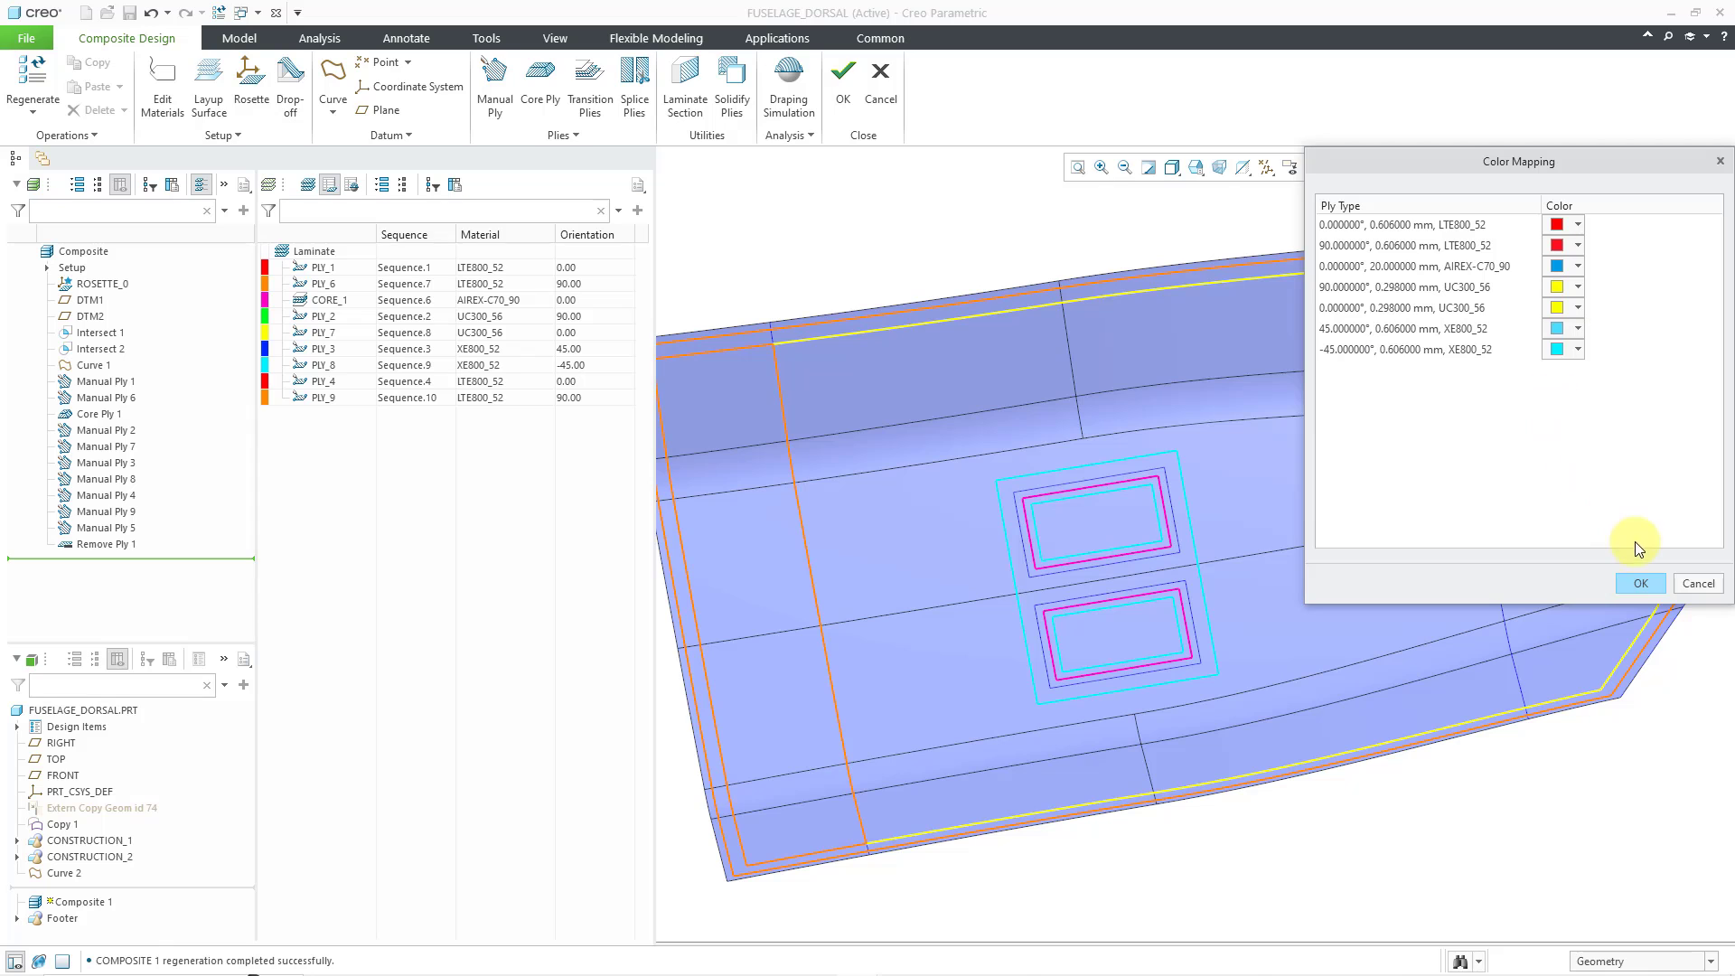
pyautogui.click(1647, 582)
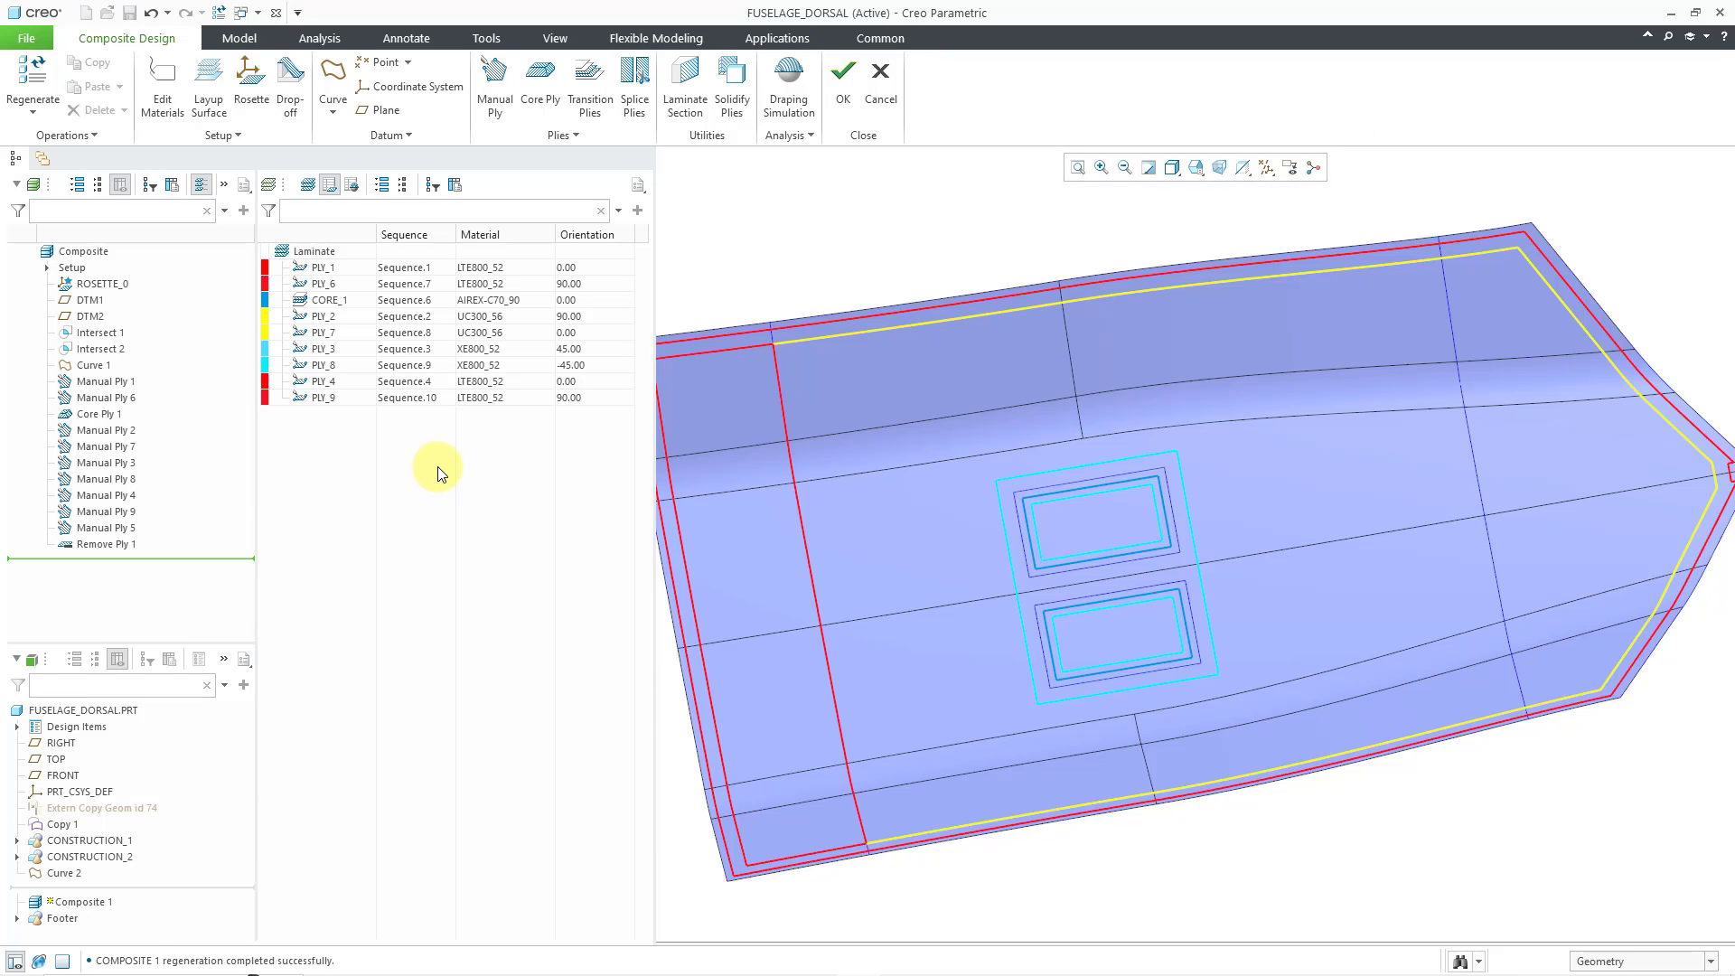
# - Resequence all laminate plies and the core through their shared properties with prefix S, start 10 and step 10
pyautogui.click(323, 268)
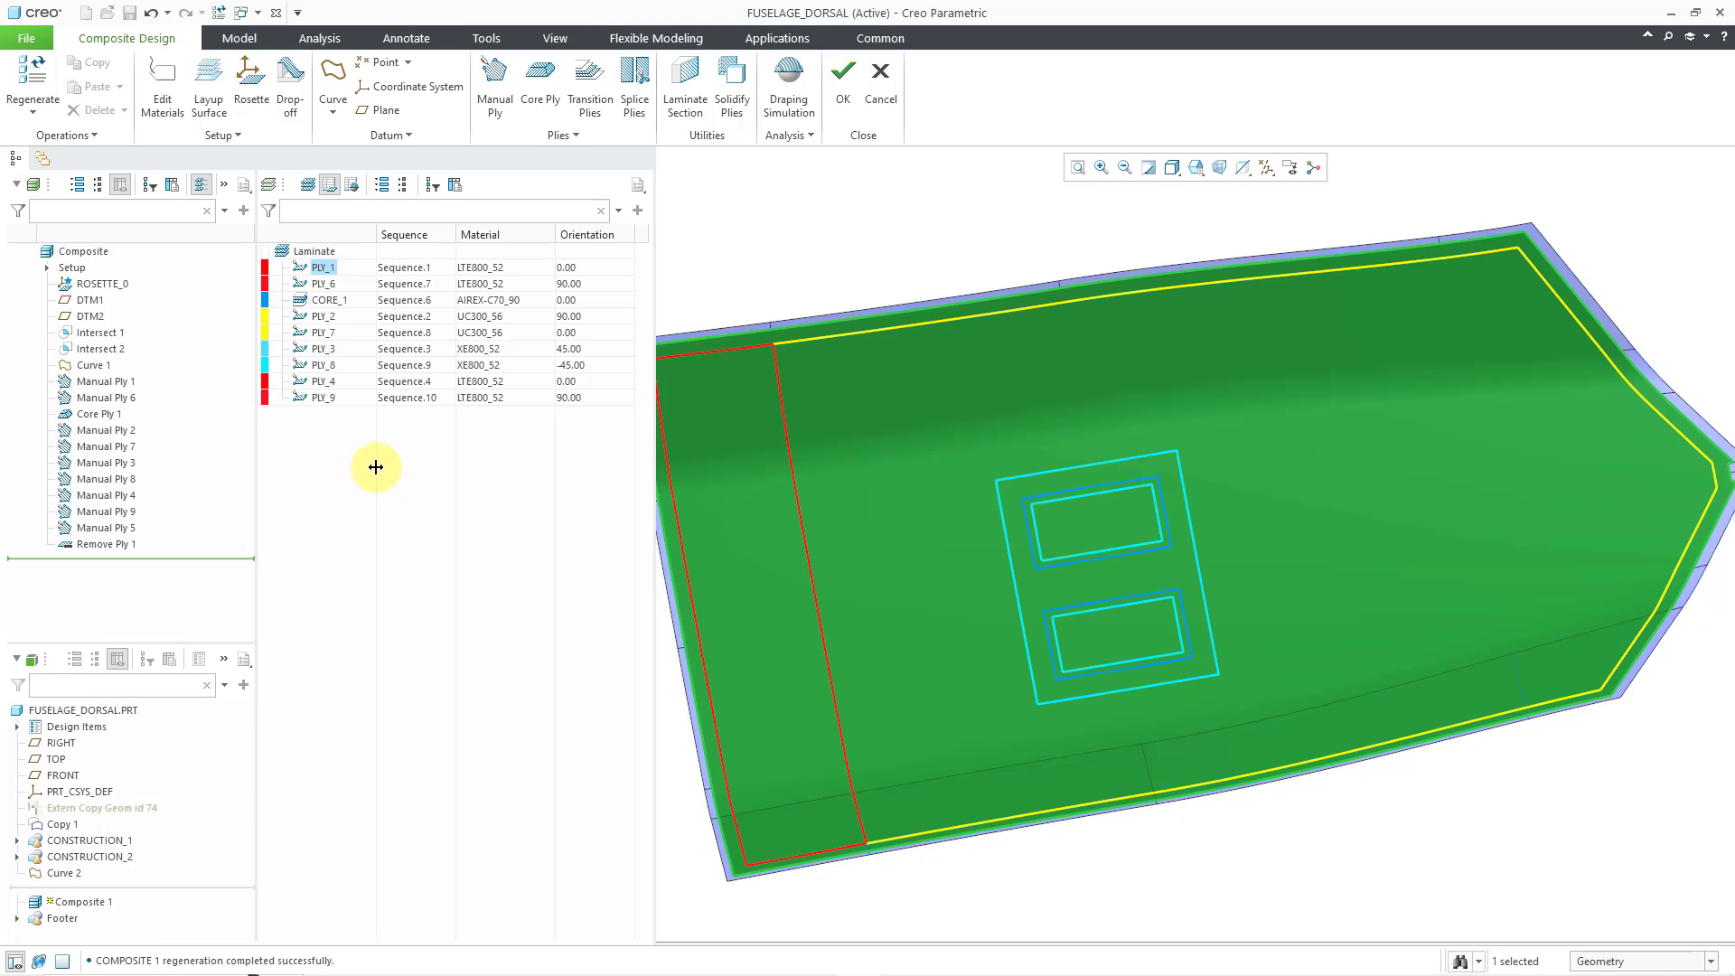
pyautogui.keyDown('shift'); pyautogui.click(332, 400); pyautogui.keyUp('shift')
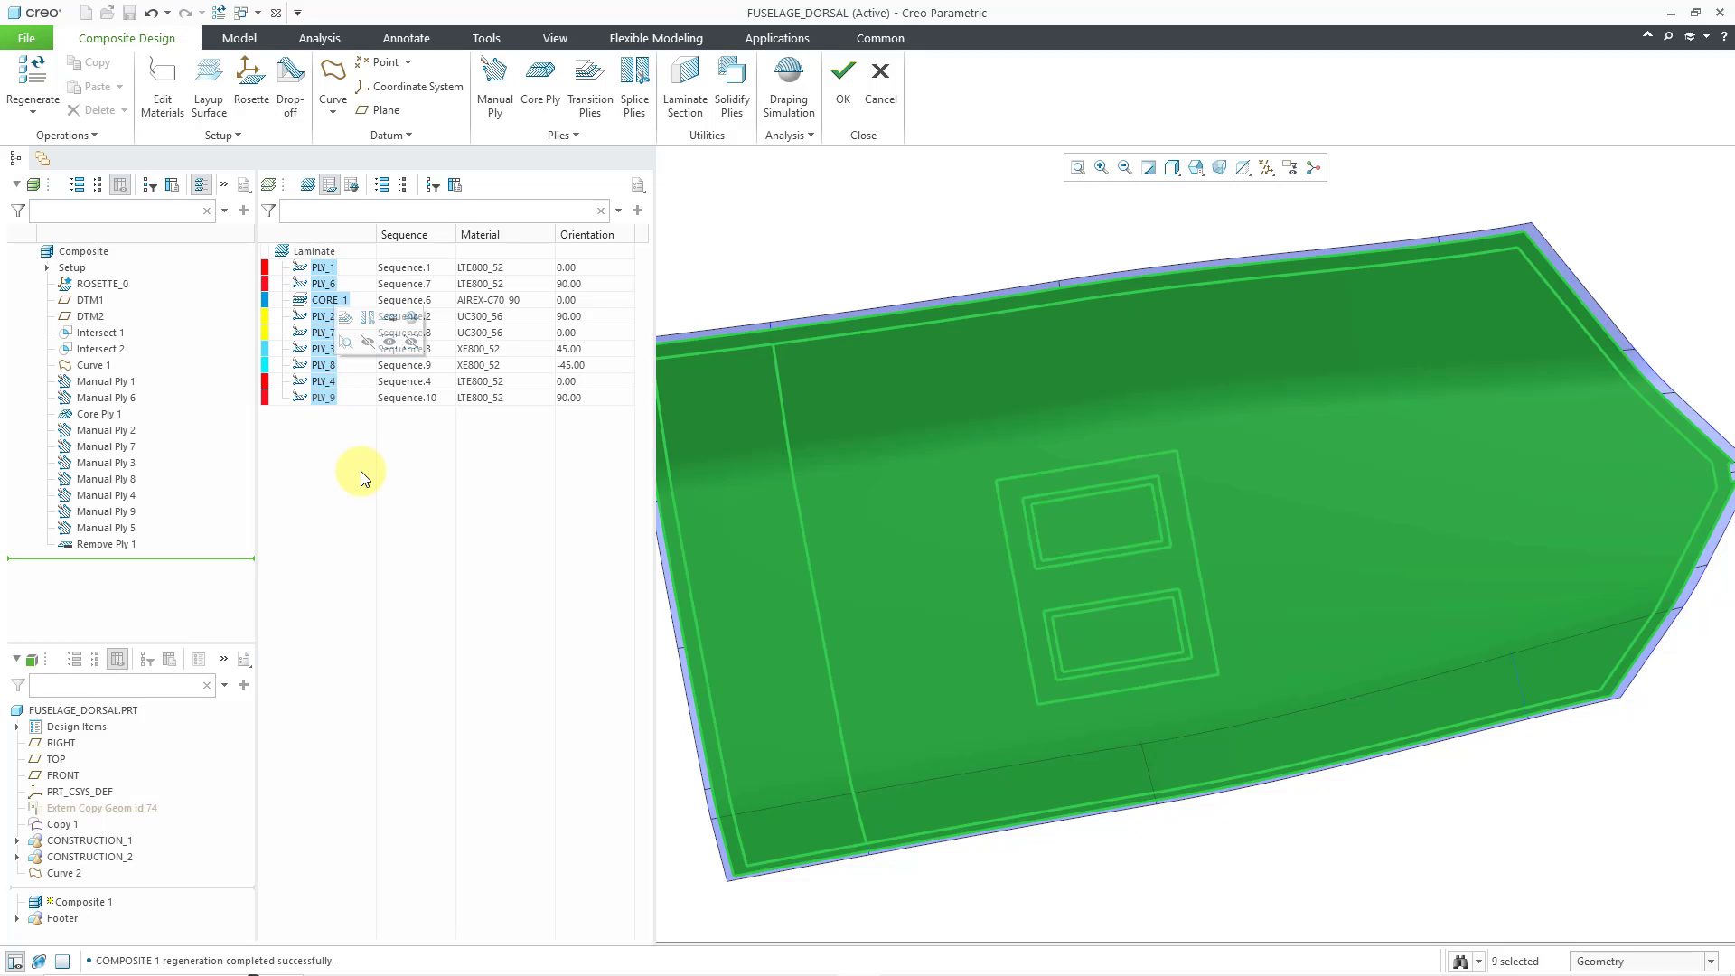
pyautogui.rightClick(344, 439)
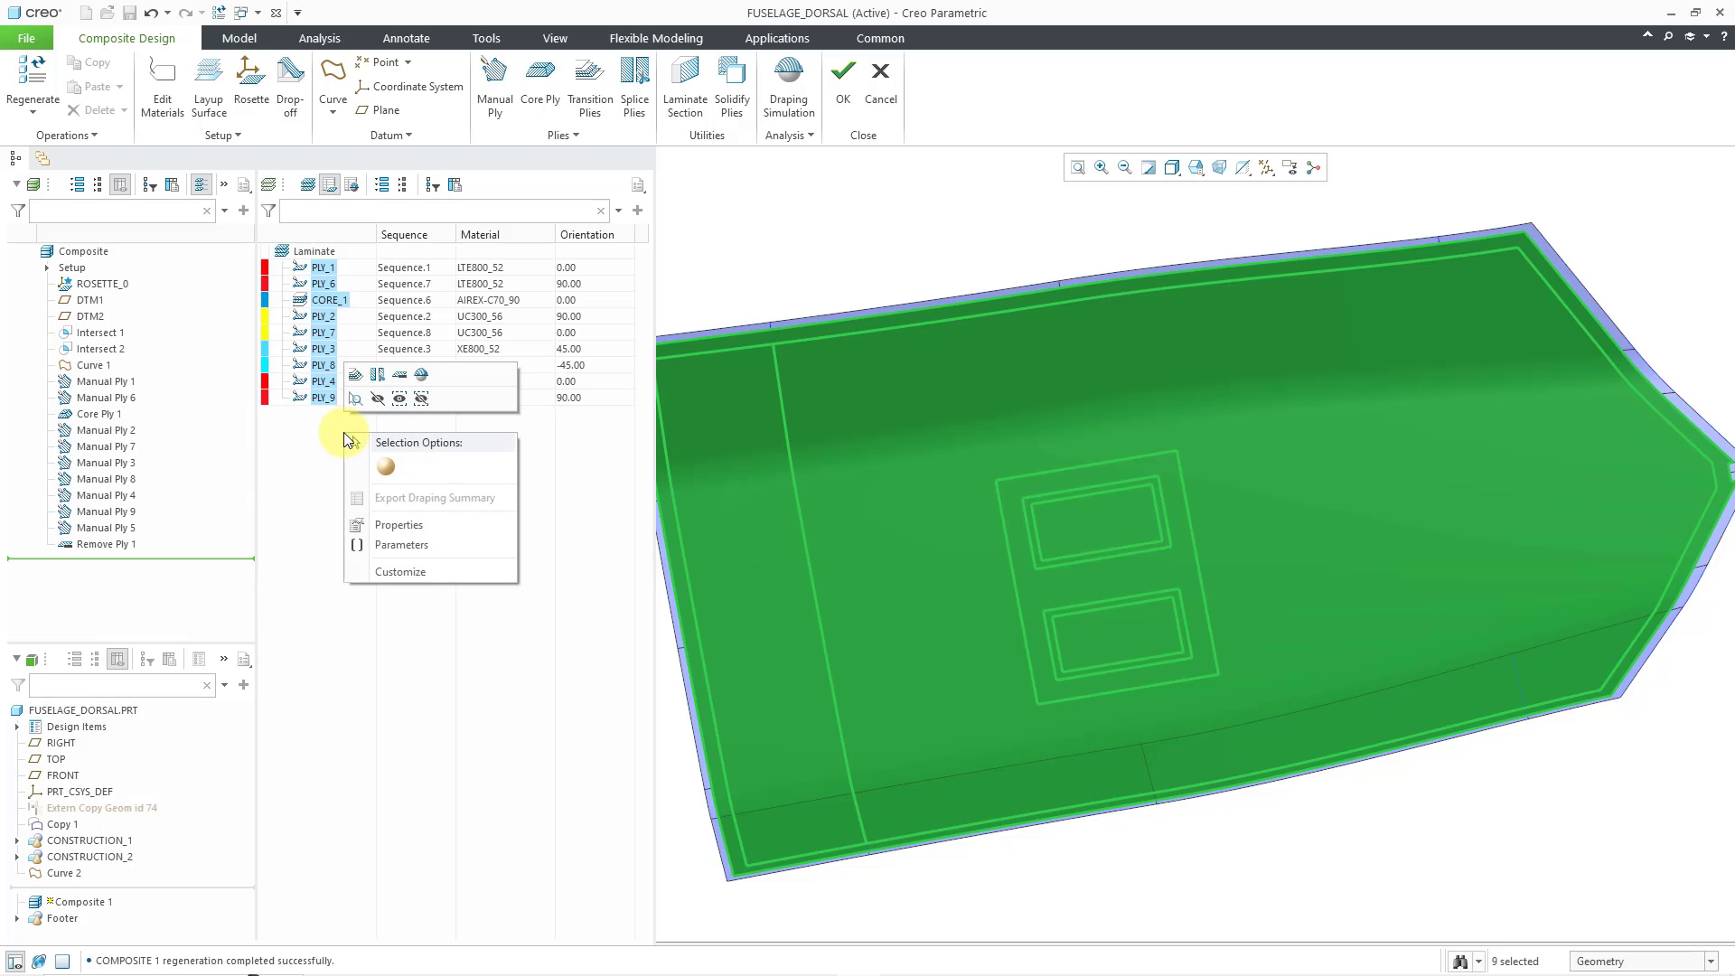
pyautogui.click(402, 526)
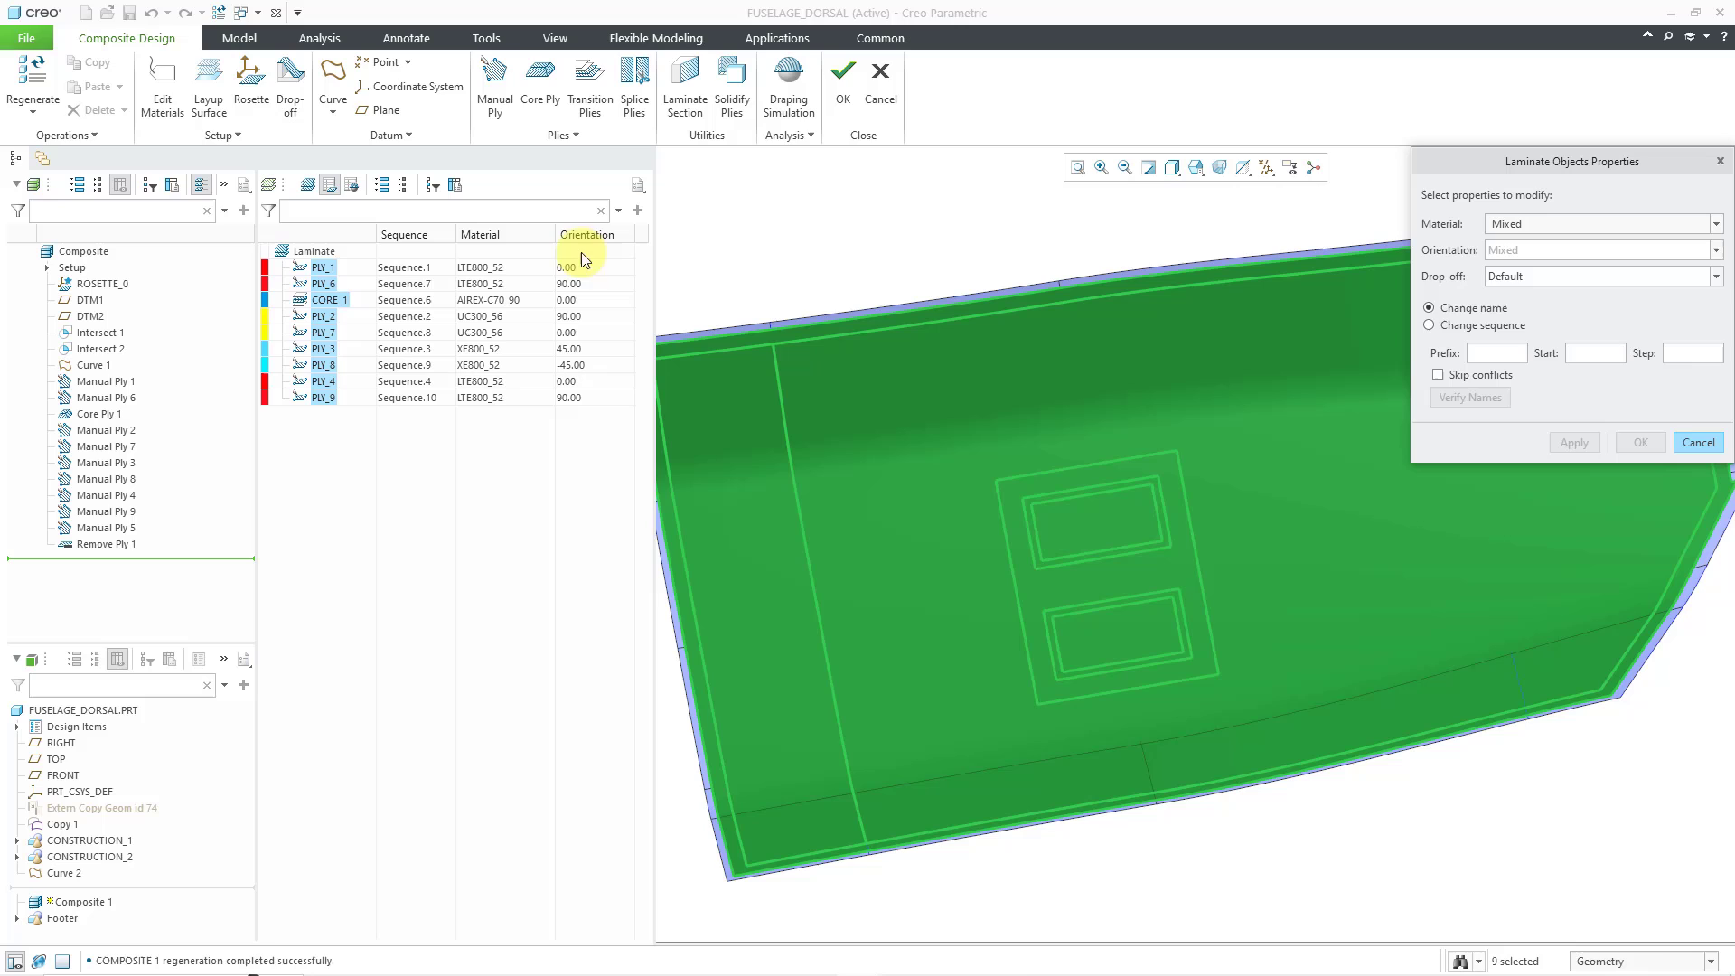
pyautogui.click(1430, 326)
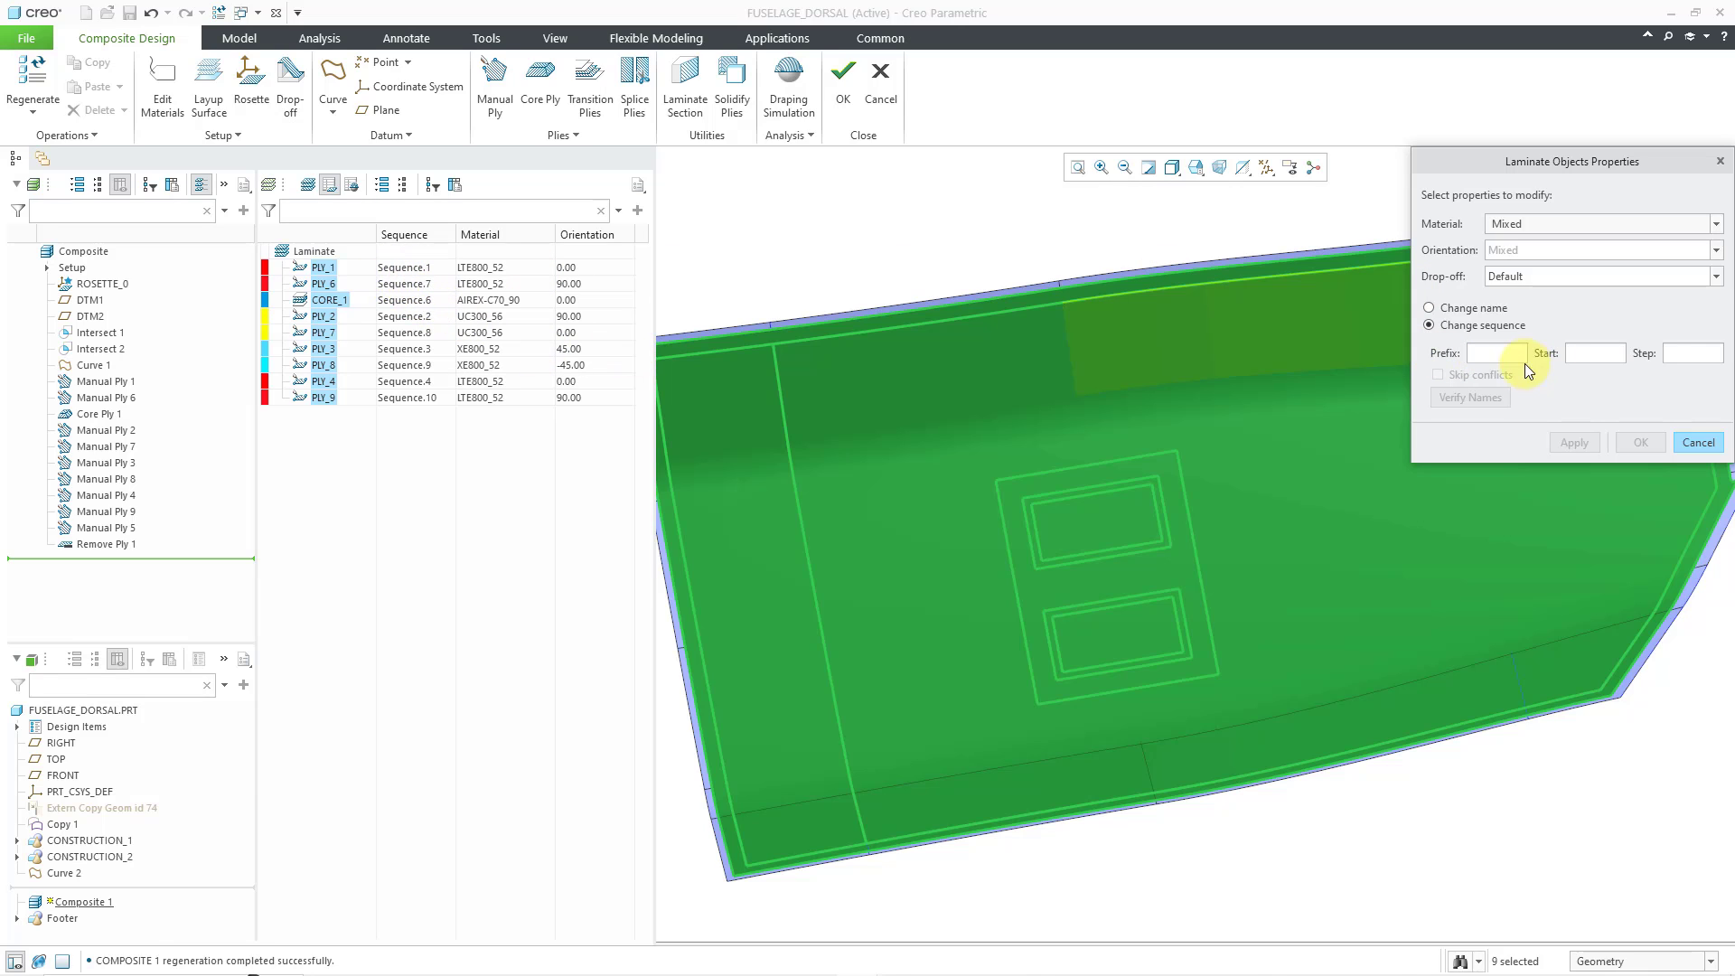
pyautogui.click(1498, 354)
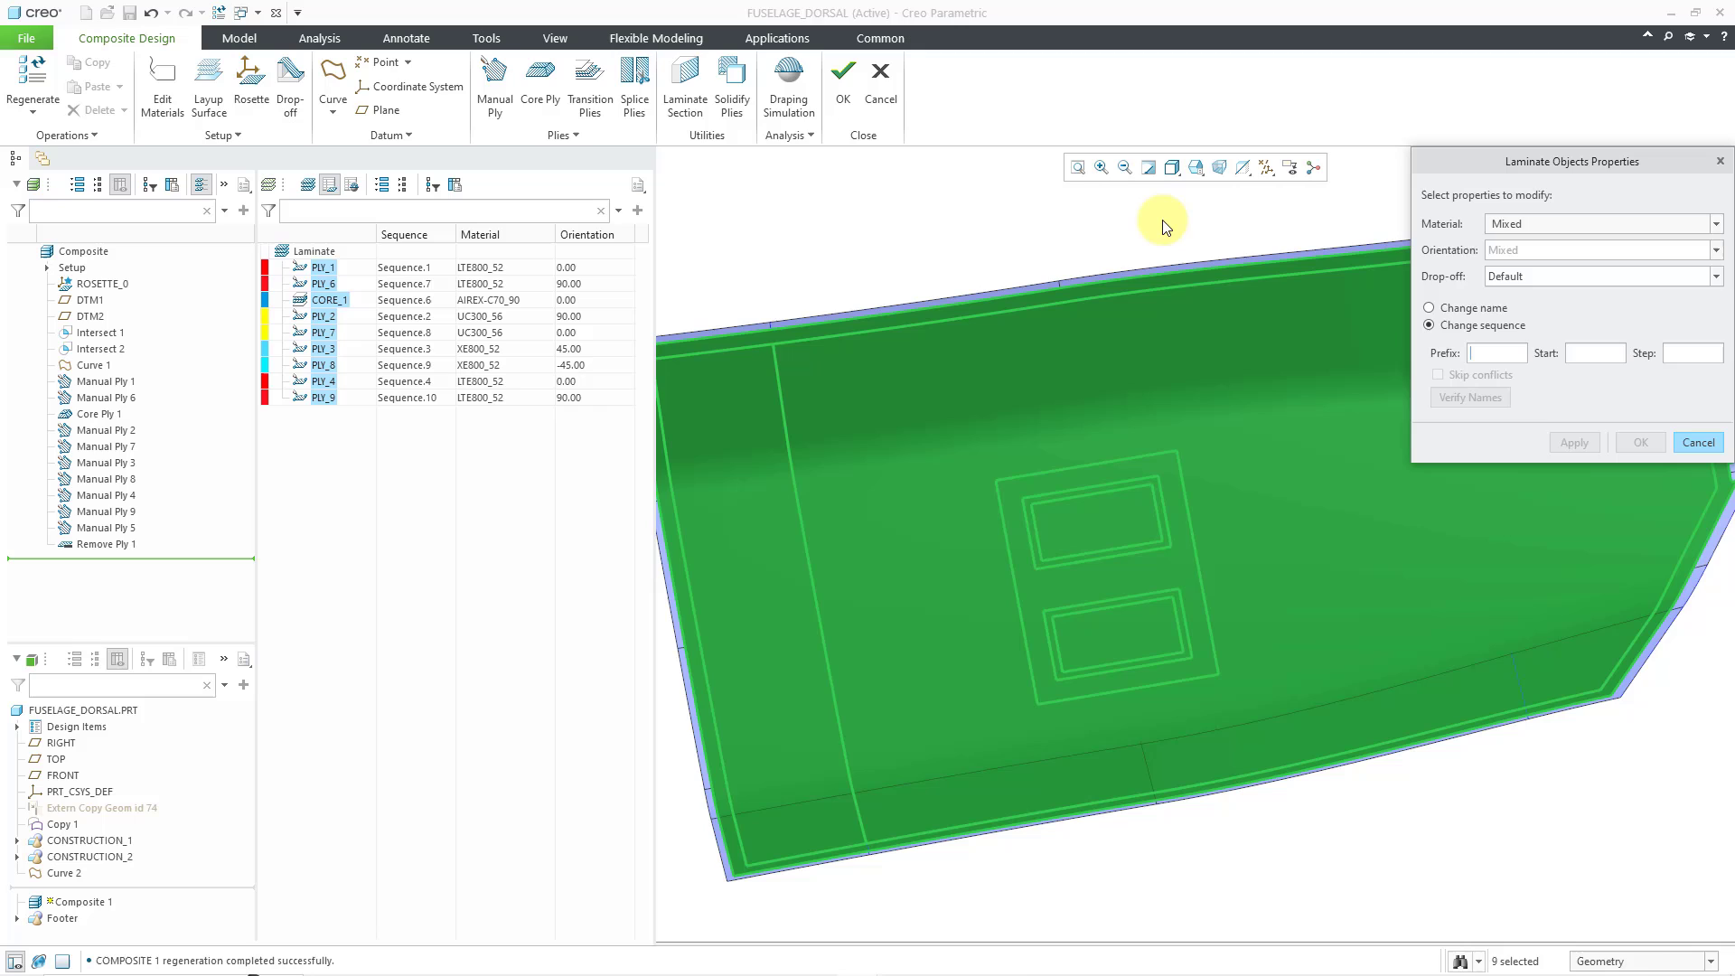
pyautogui.write('S')
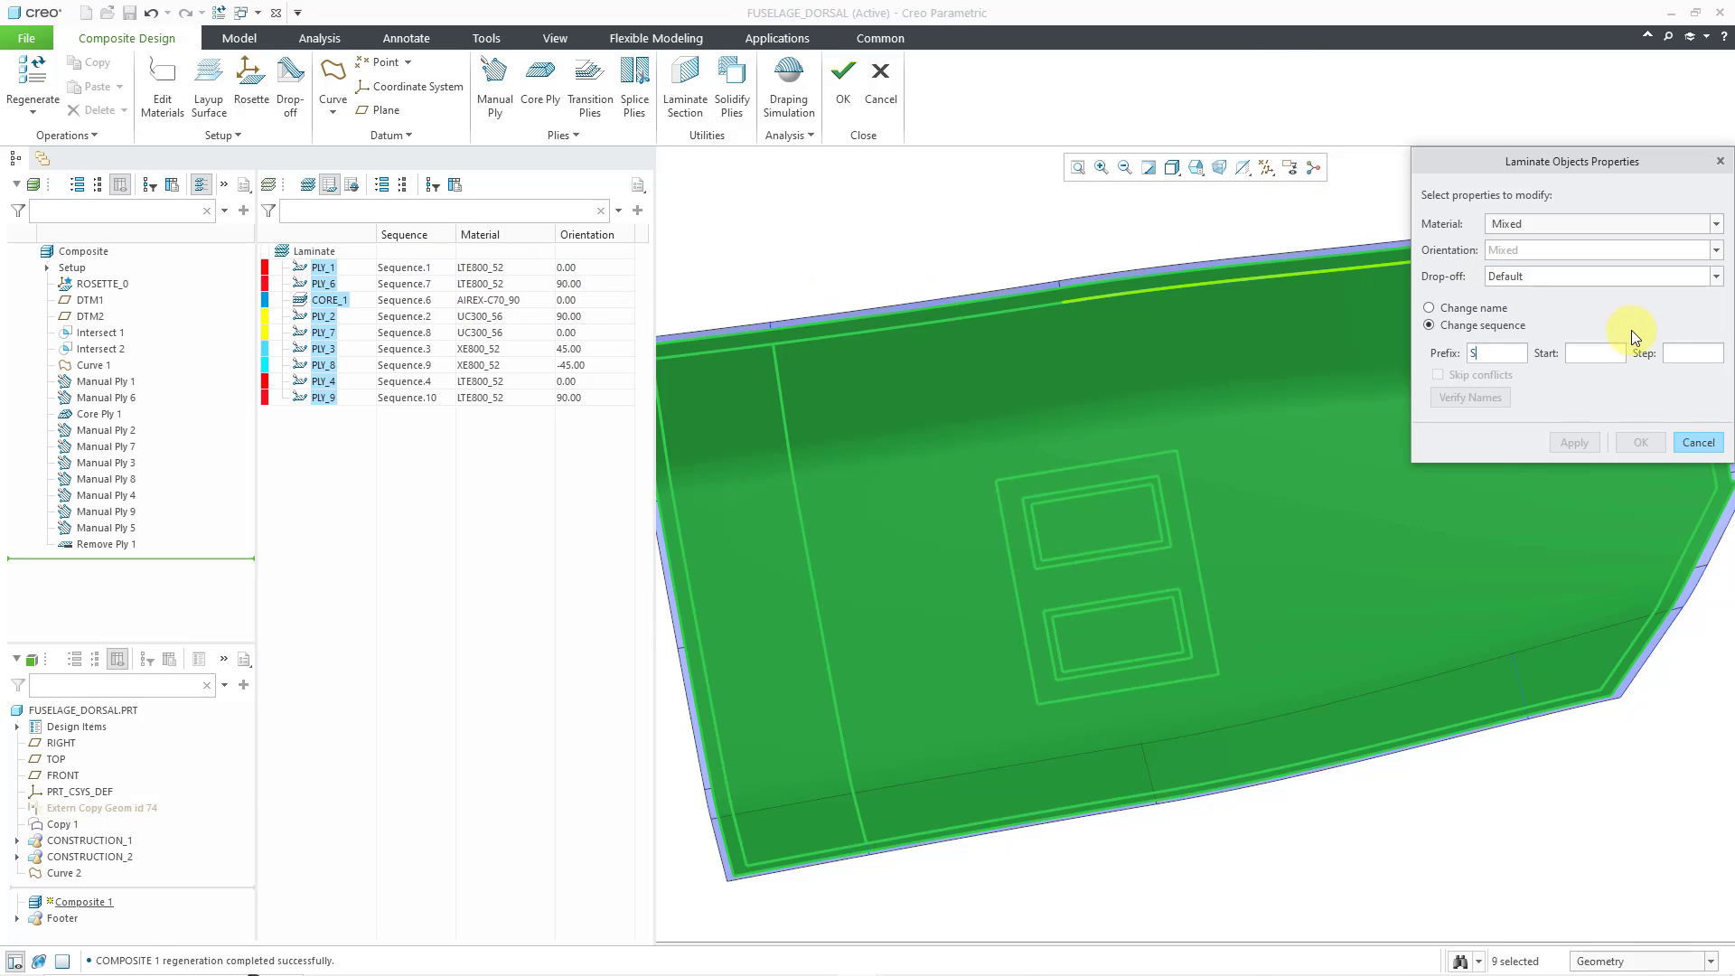
pyautogui.click(1618, 353)
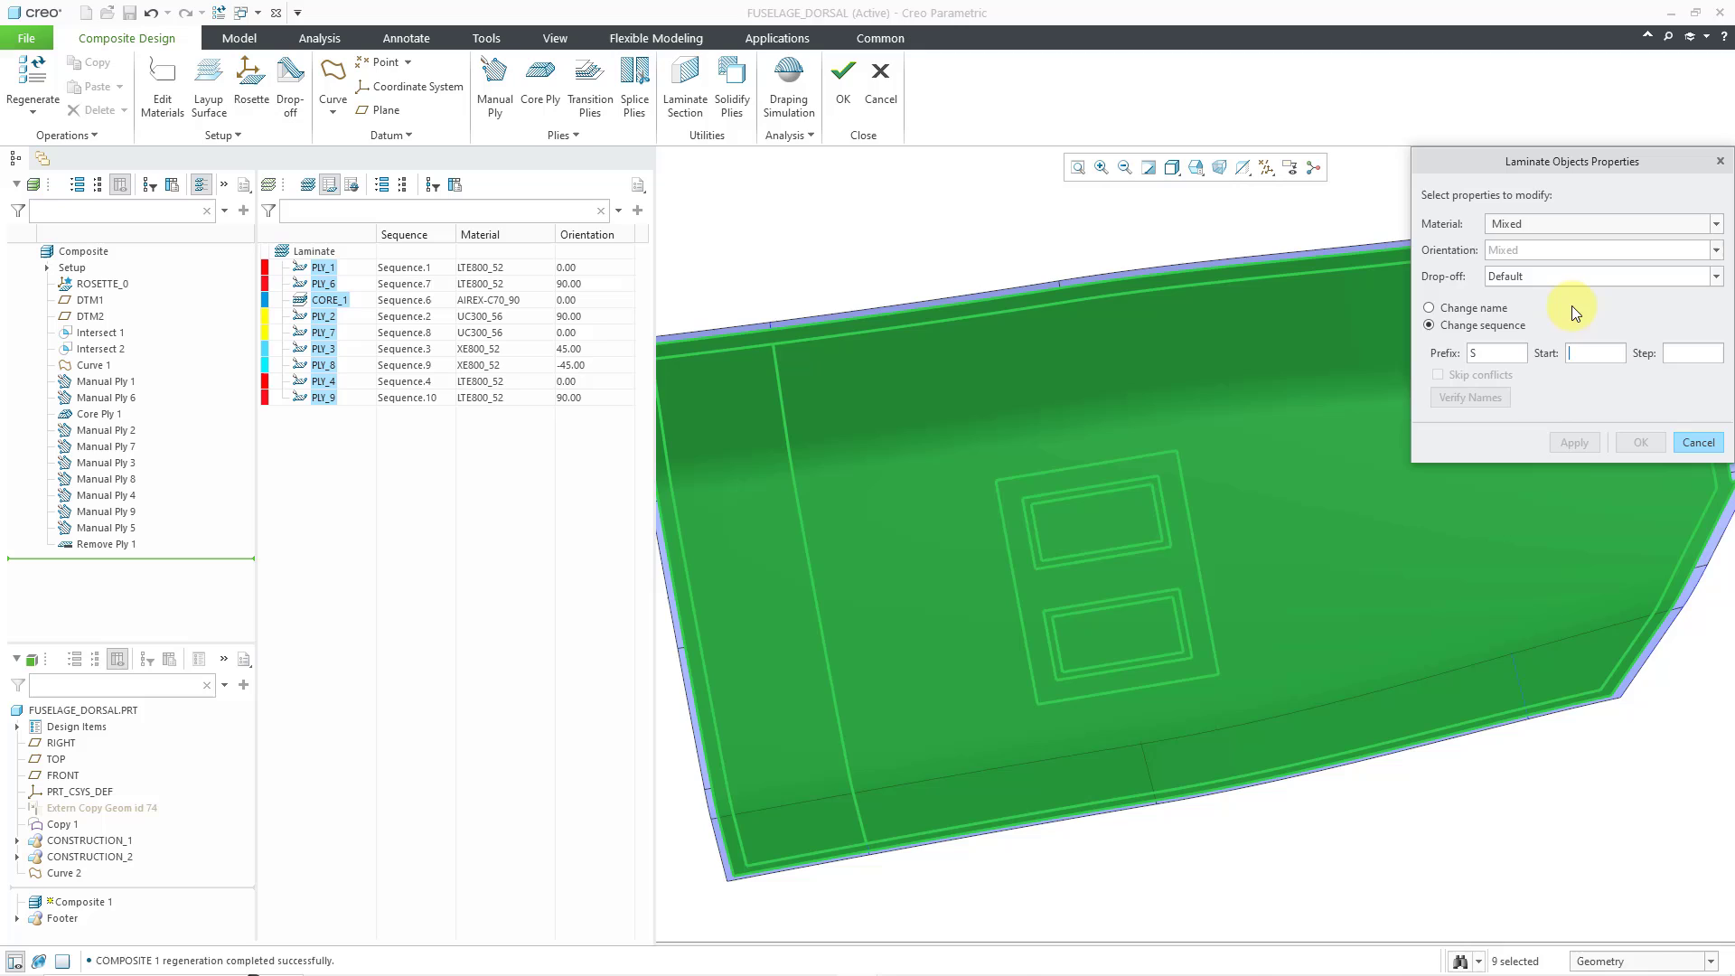
pyautogui.click(1691, 353)
pyautogui.press('Return')
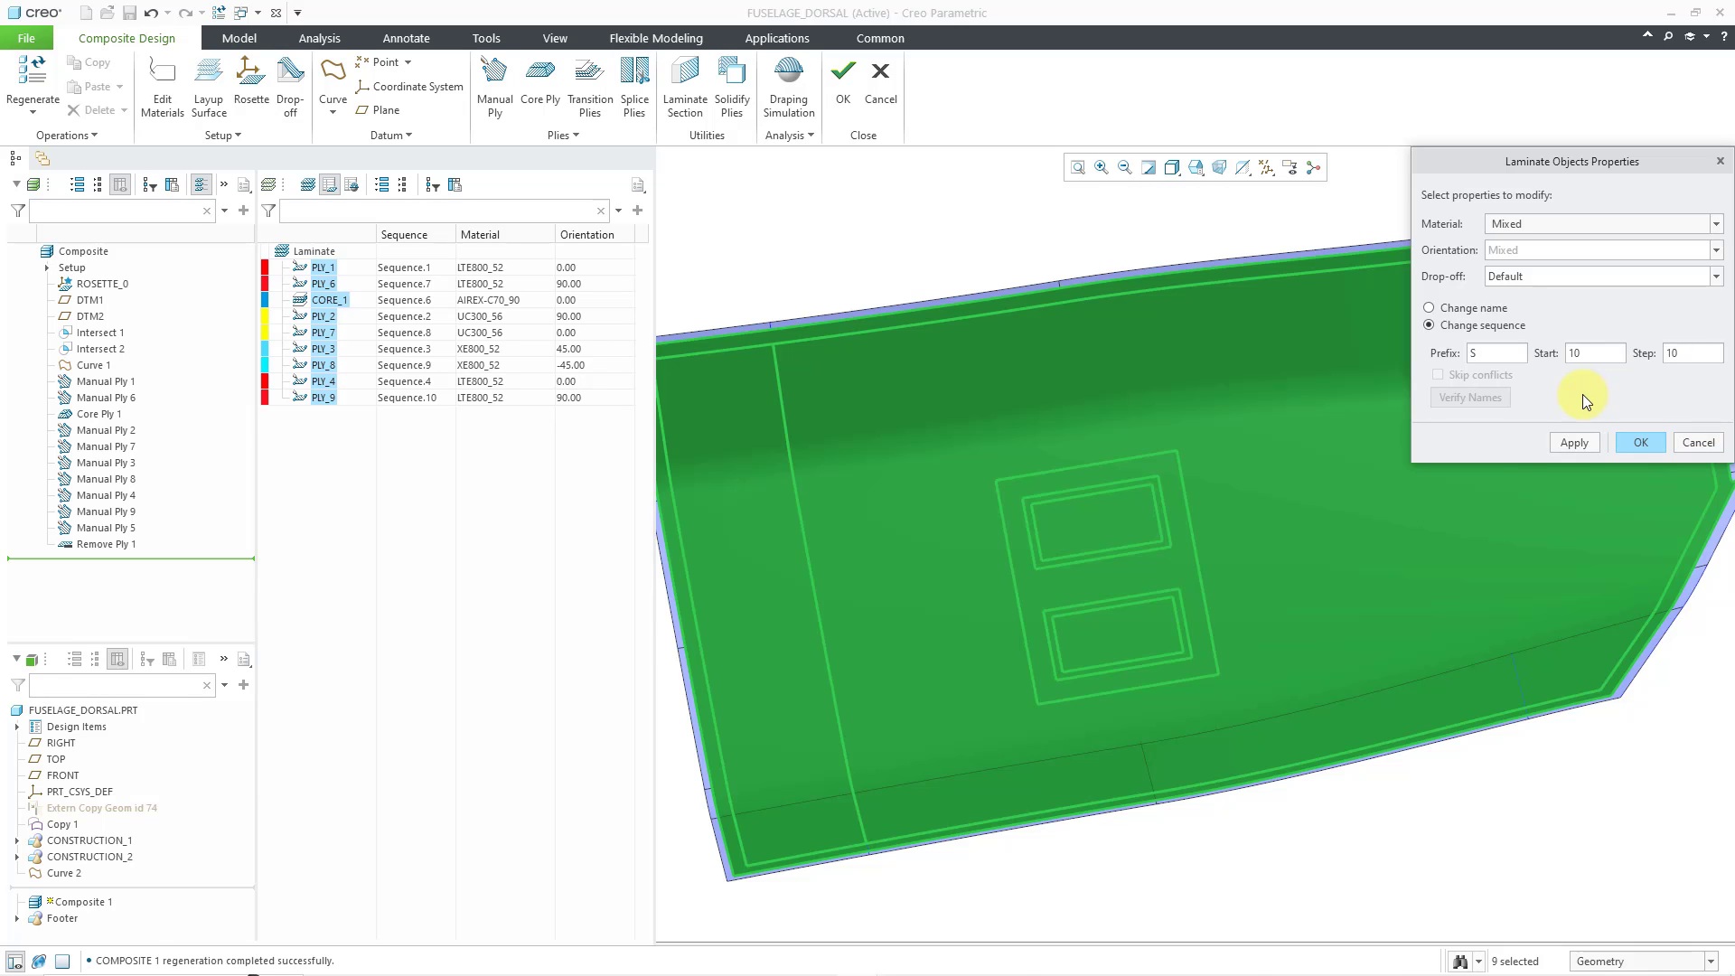
pyautogui.click(1638, 442)
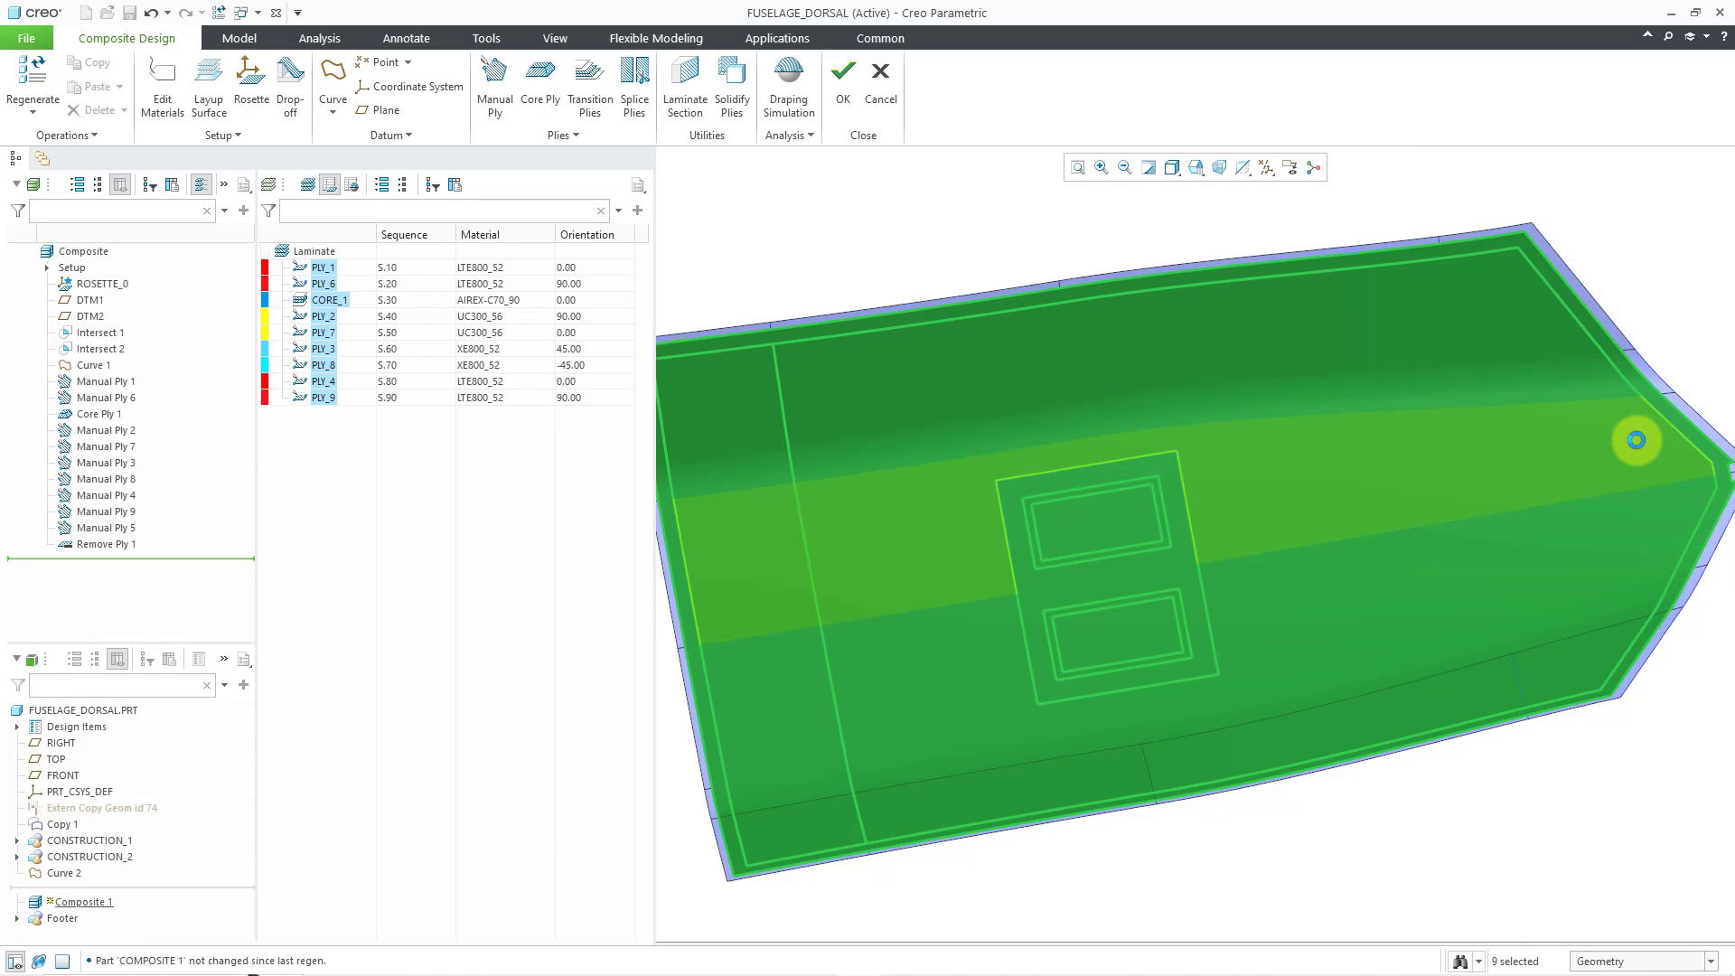
pyautogui.click(732, 226)
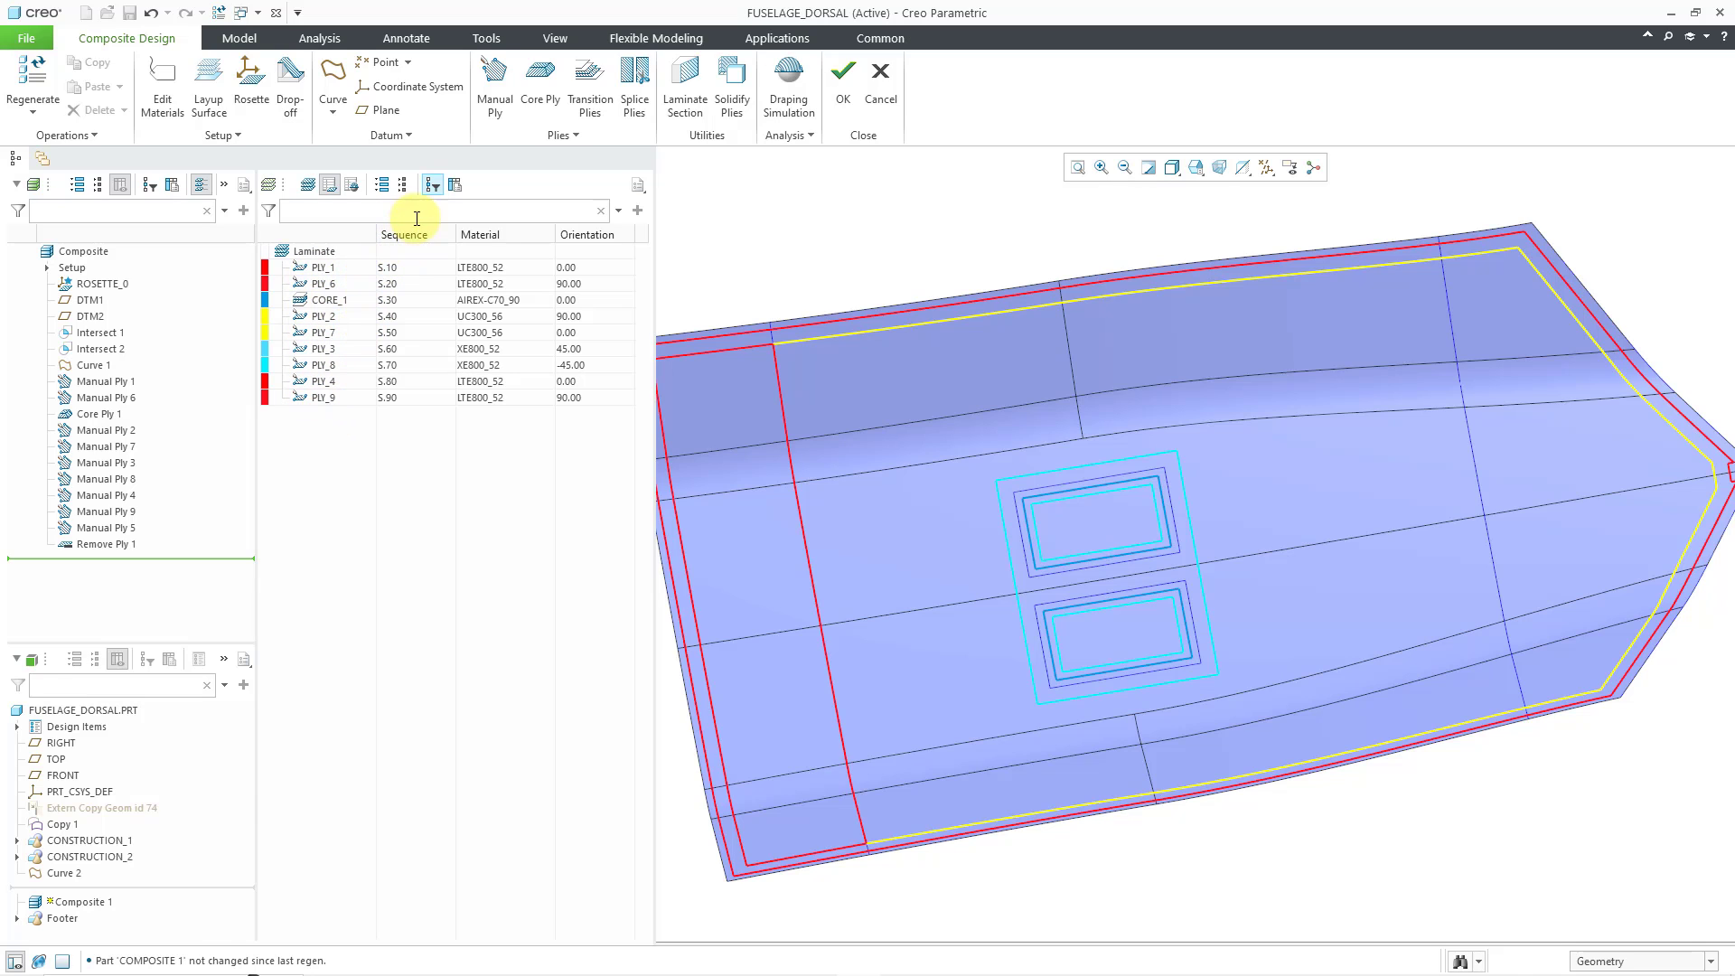
# - Filter the laminate tree to hide cores, leaving the plies displayed
pyautogui.click(432, 187)
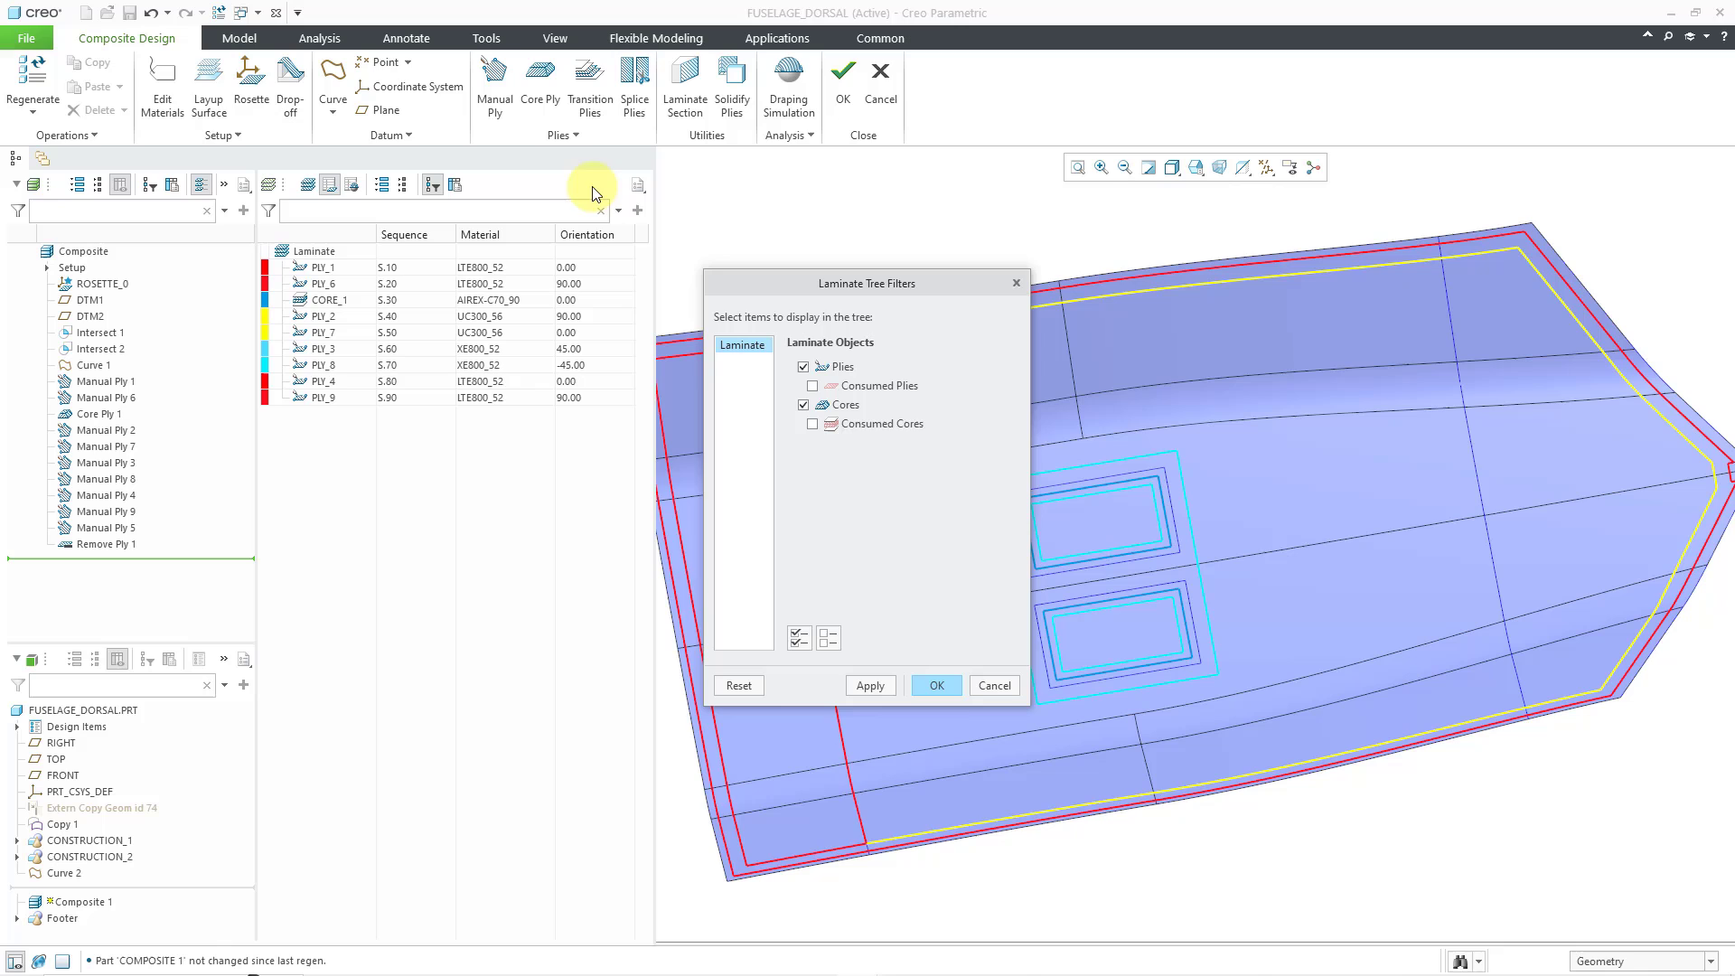
pyautogui.click(803, 405)
pyautogui.click(944, 686)
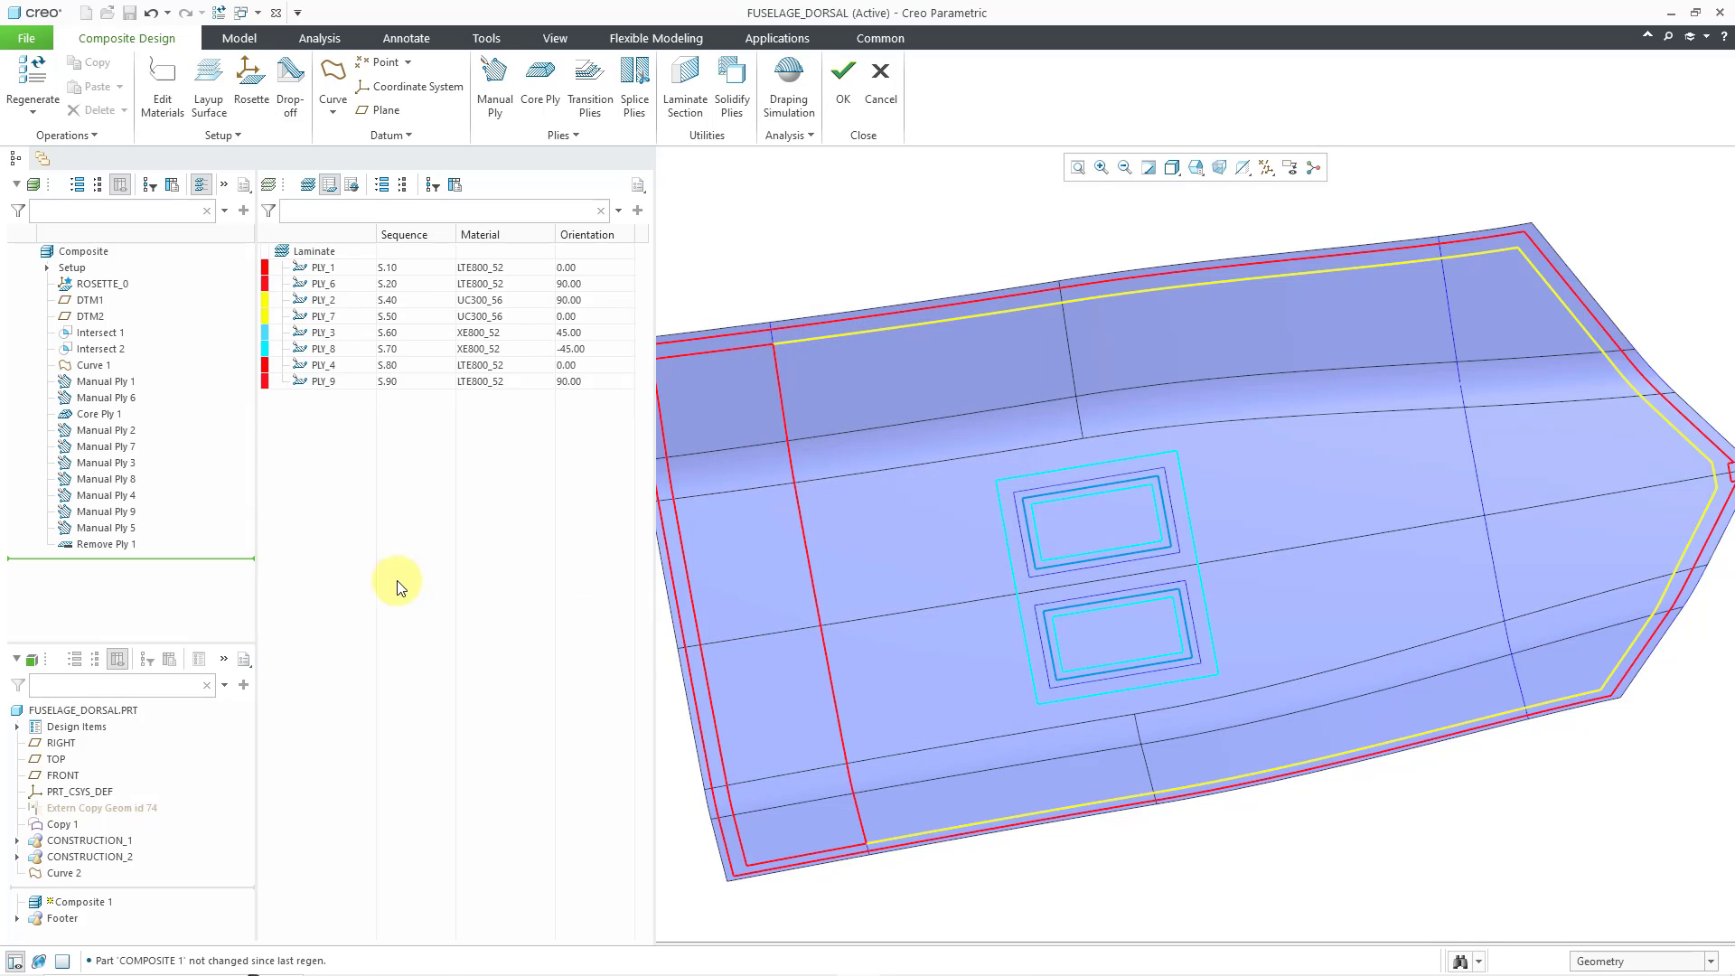
# - Try to rename all plies from PLY_1 to PLY_9 in the laminate tree with prefix PLY, start 1 and step 1
pyautogui.click(329, 268)
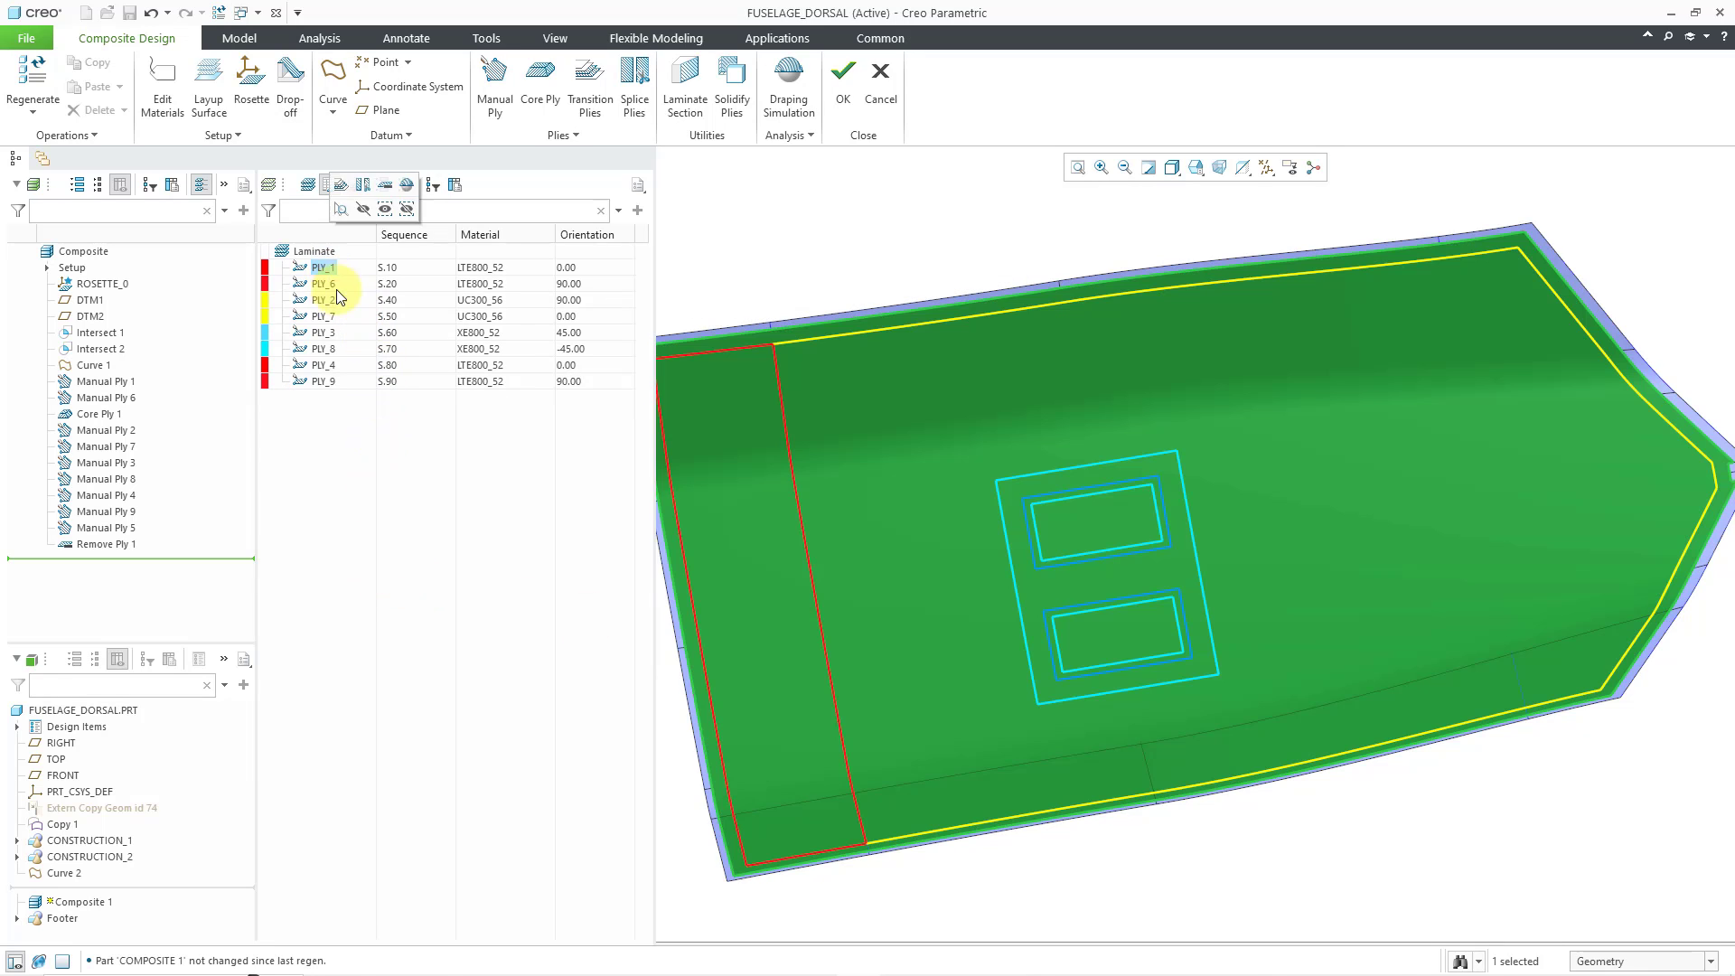
pyautogui.keyDown('shift'); pyautogui.click(328, 382); pyautogui.keyUp('shift')
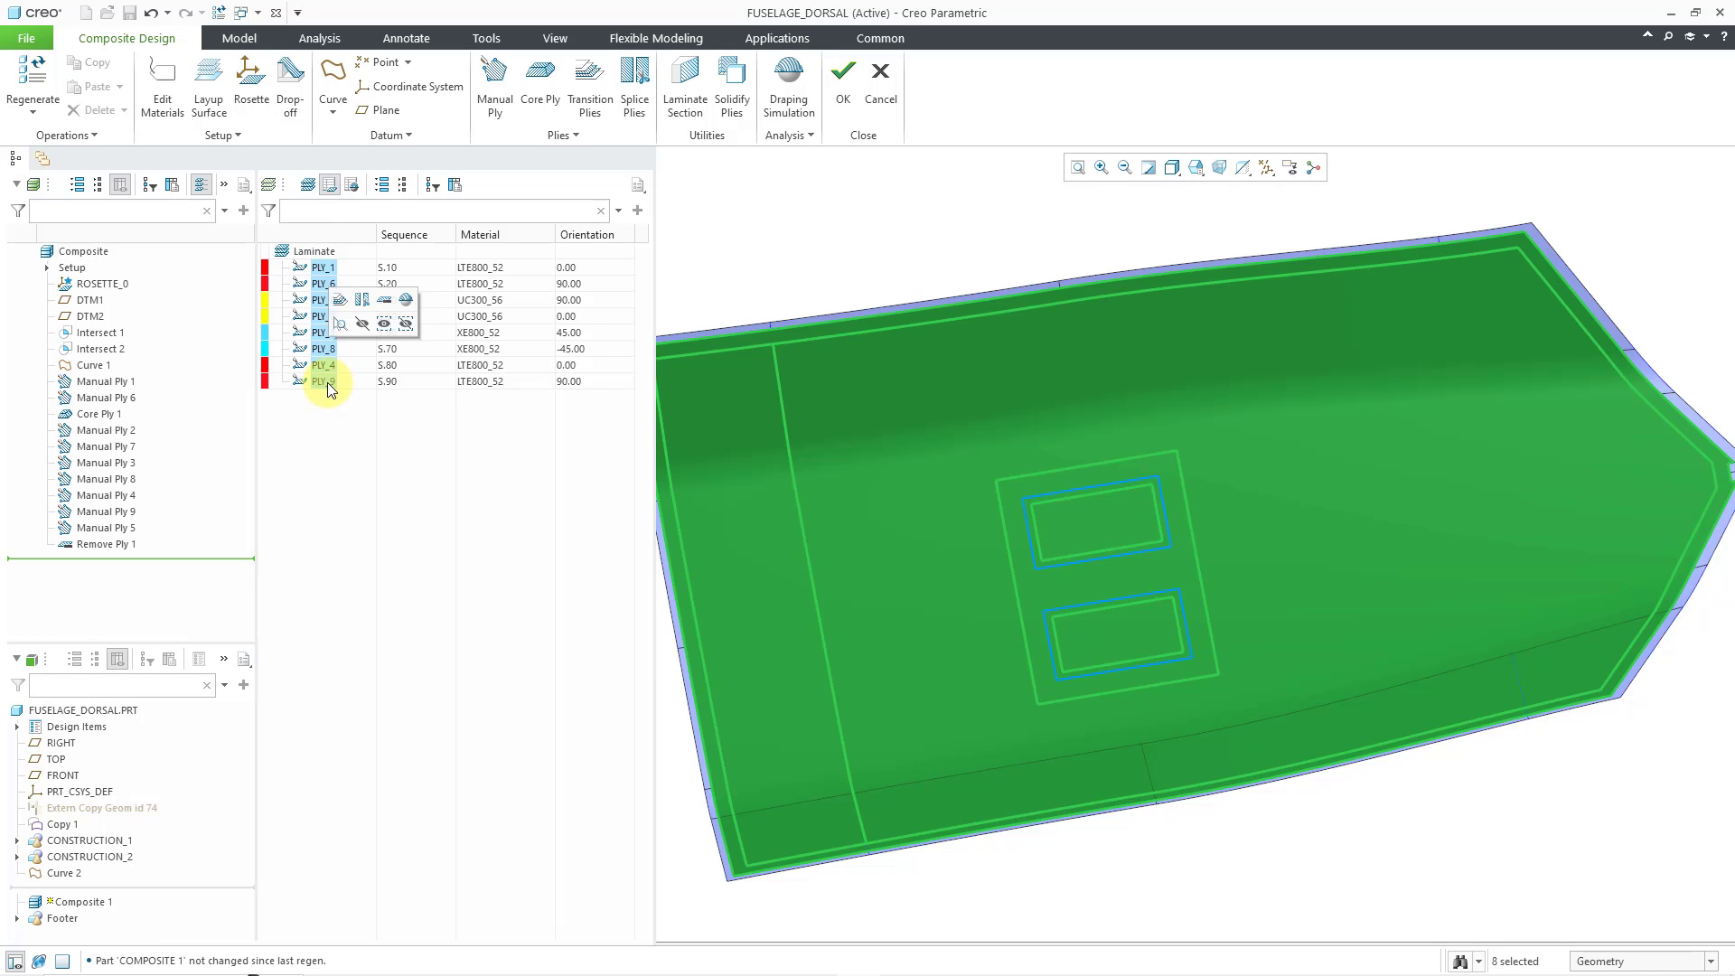
pyautogui.rightClick(327, 382)
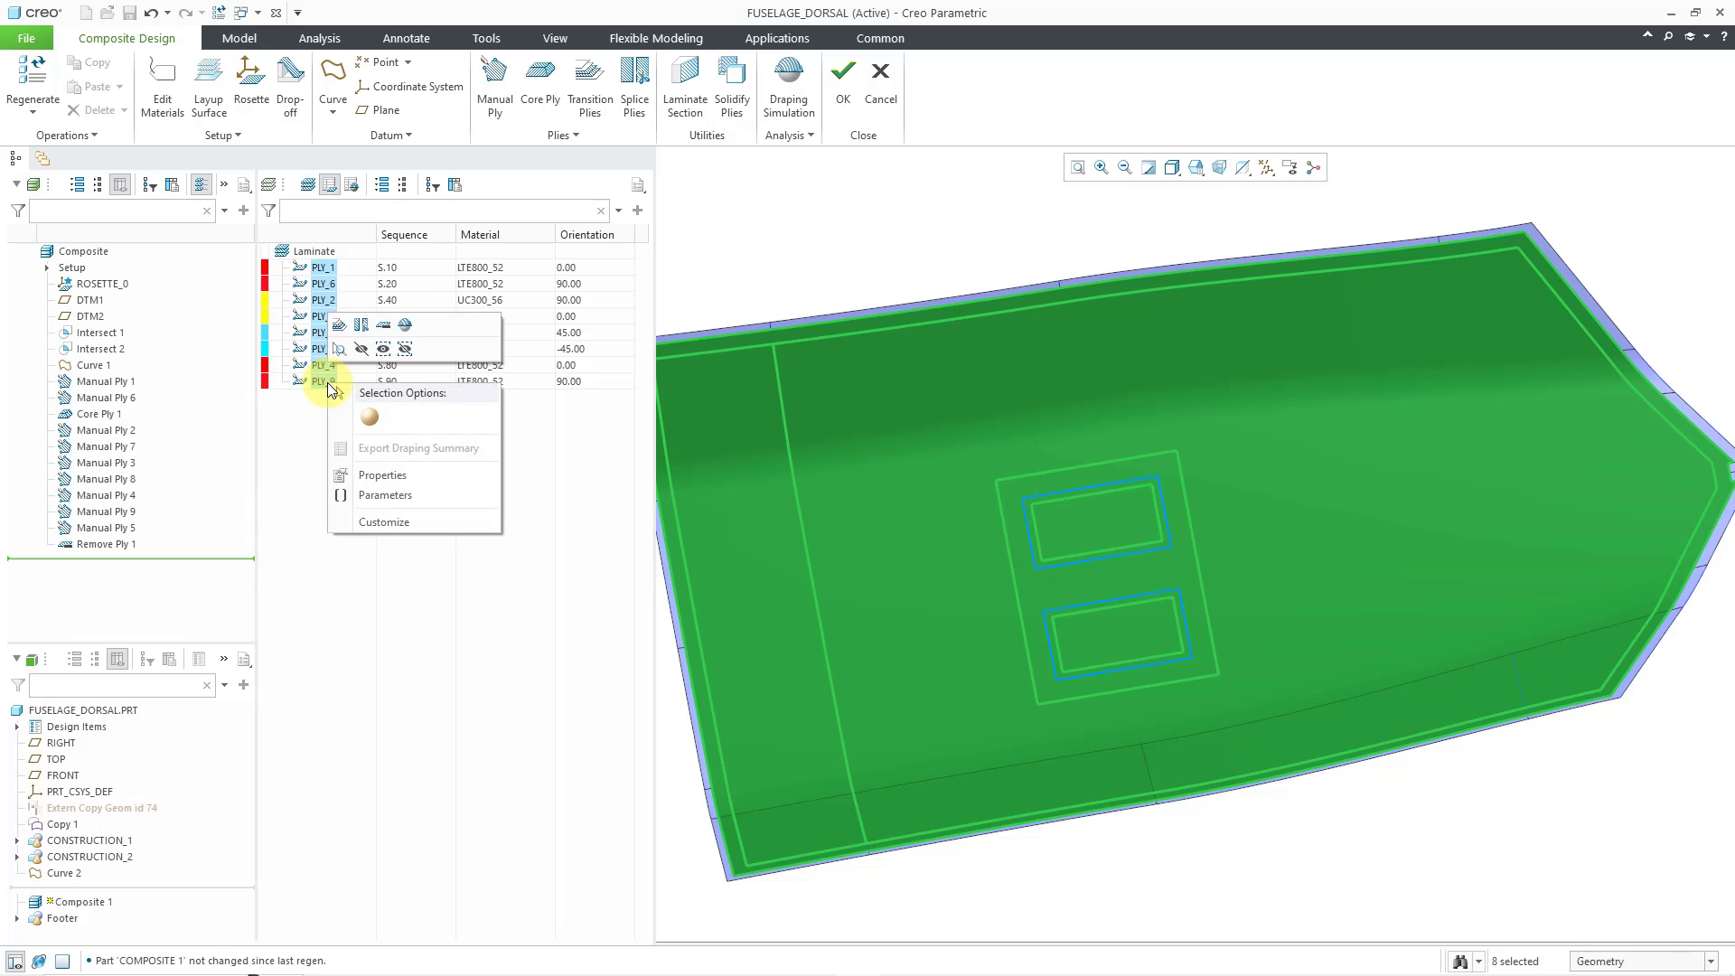
pyautogui.click(367, 474)
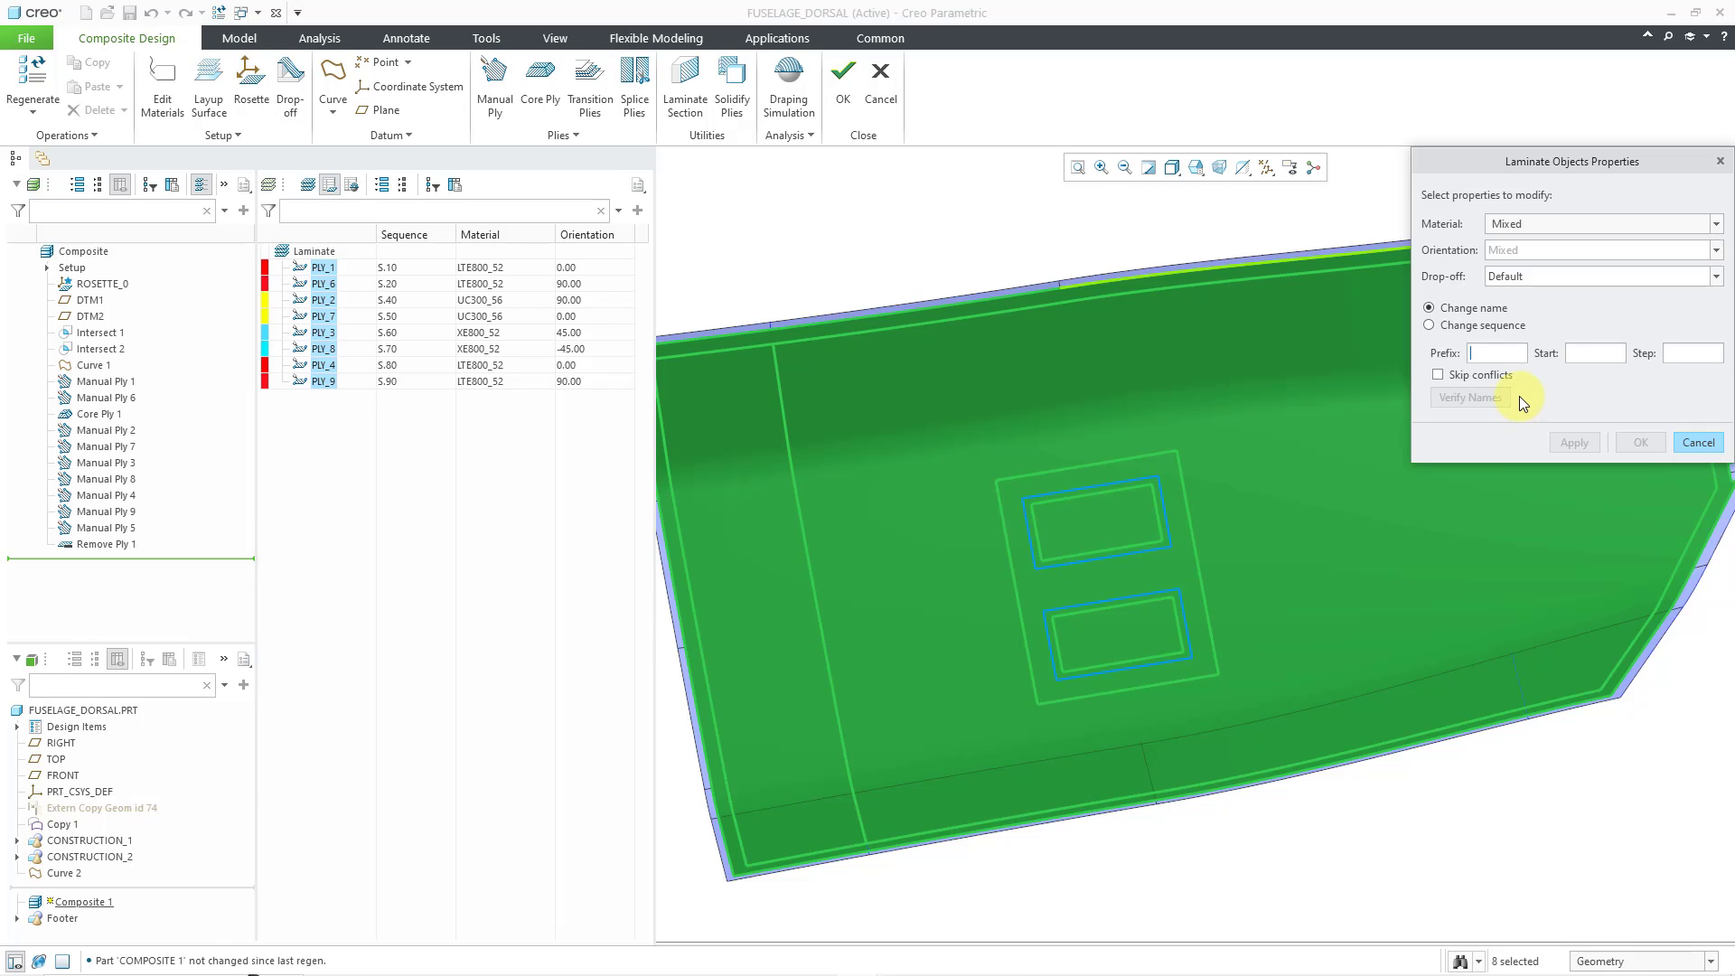
pyautogui.write('PL')
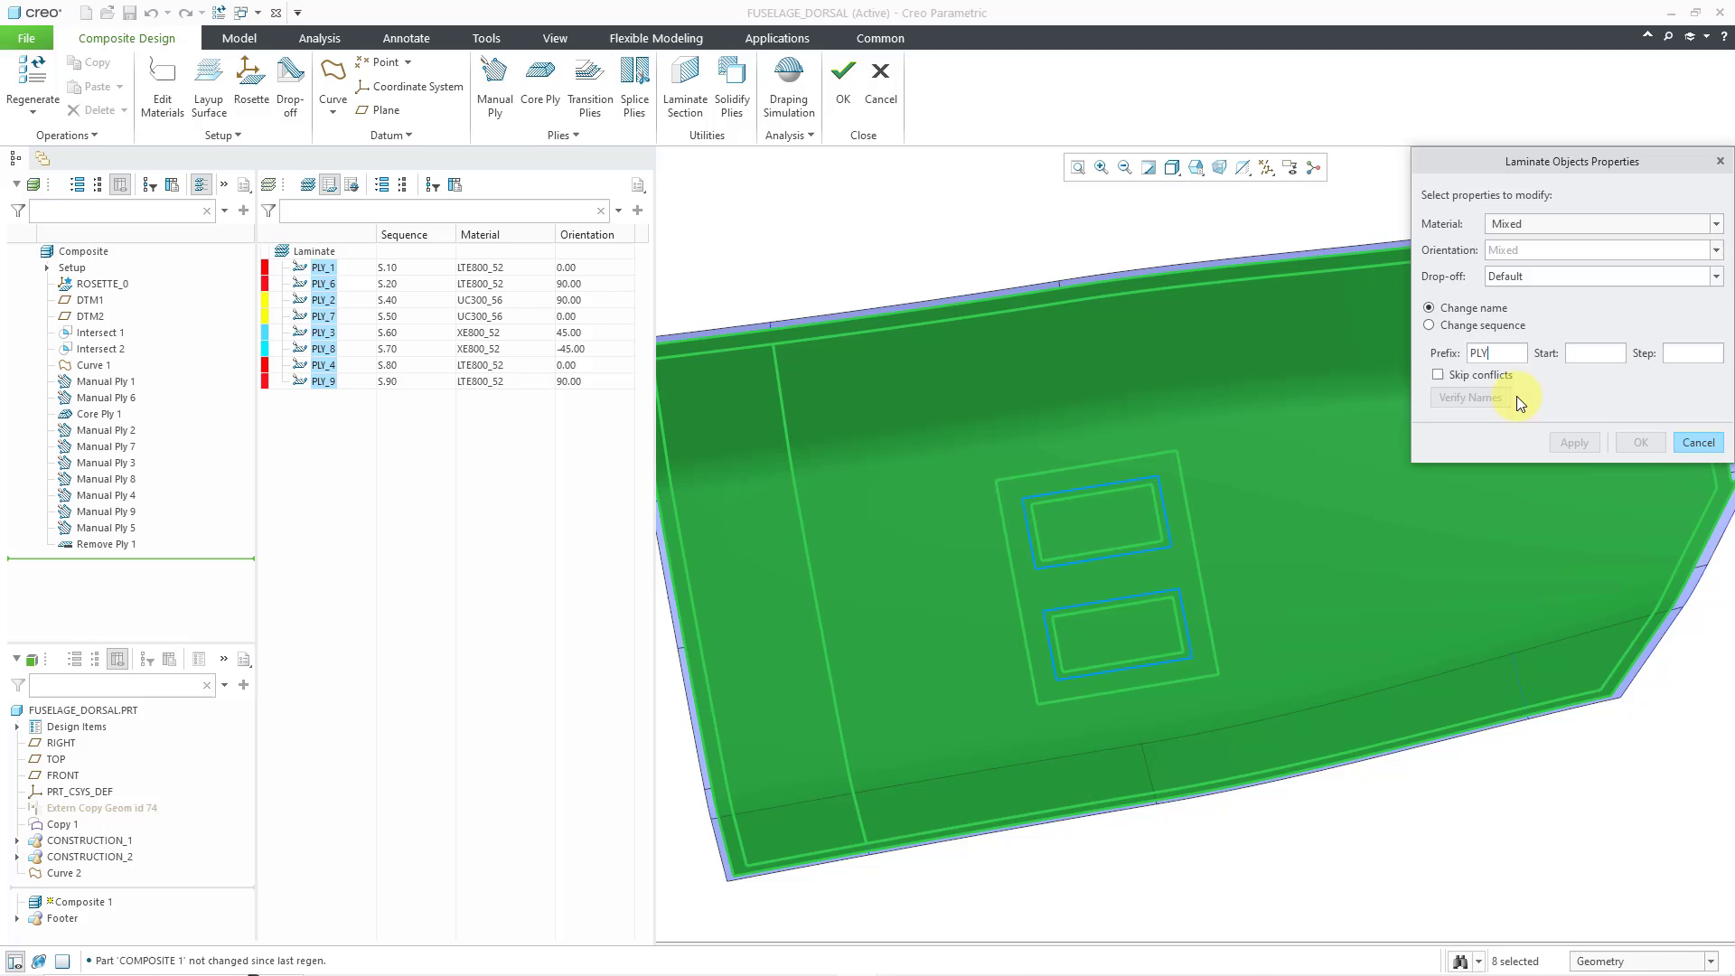
pyautogui.write('Y')
pyautogui.click(1597, 352)
pyautogui.write('1')
pyautogui.click(1678, 351)
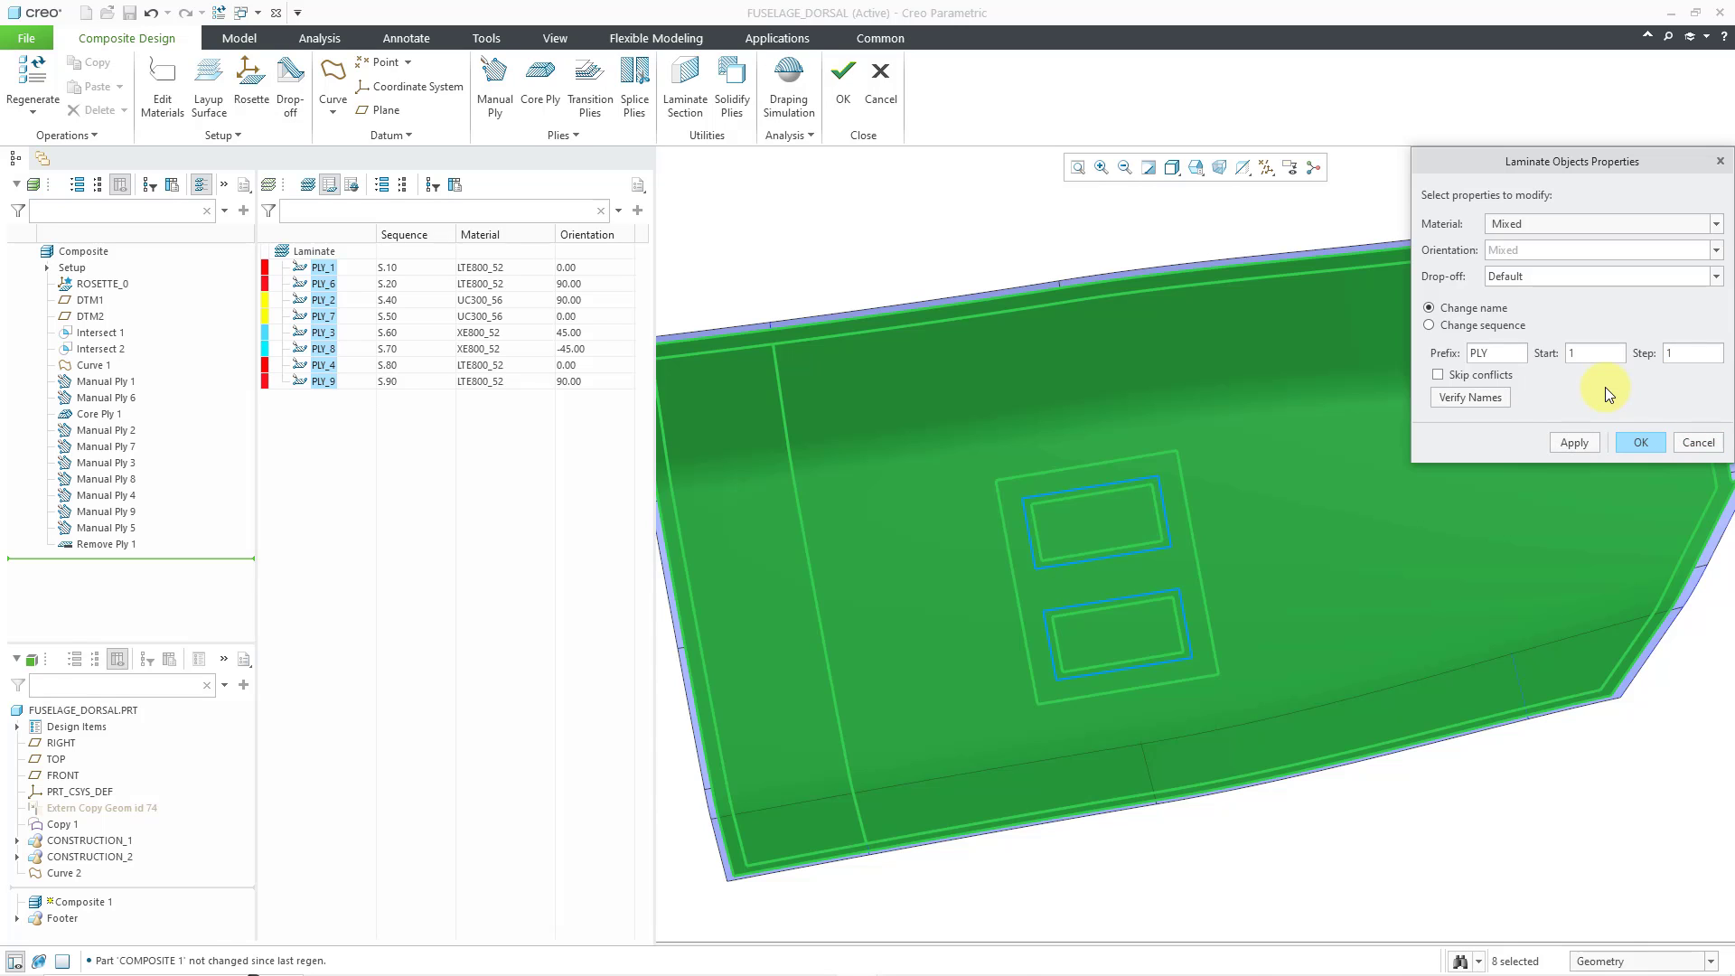
pyautogui.click(1641, 443)
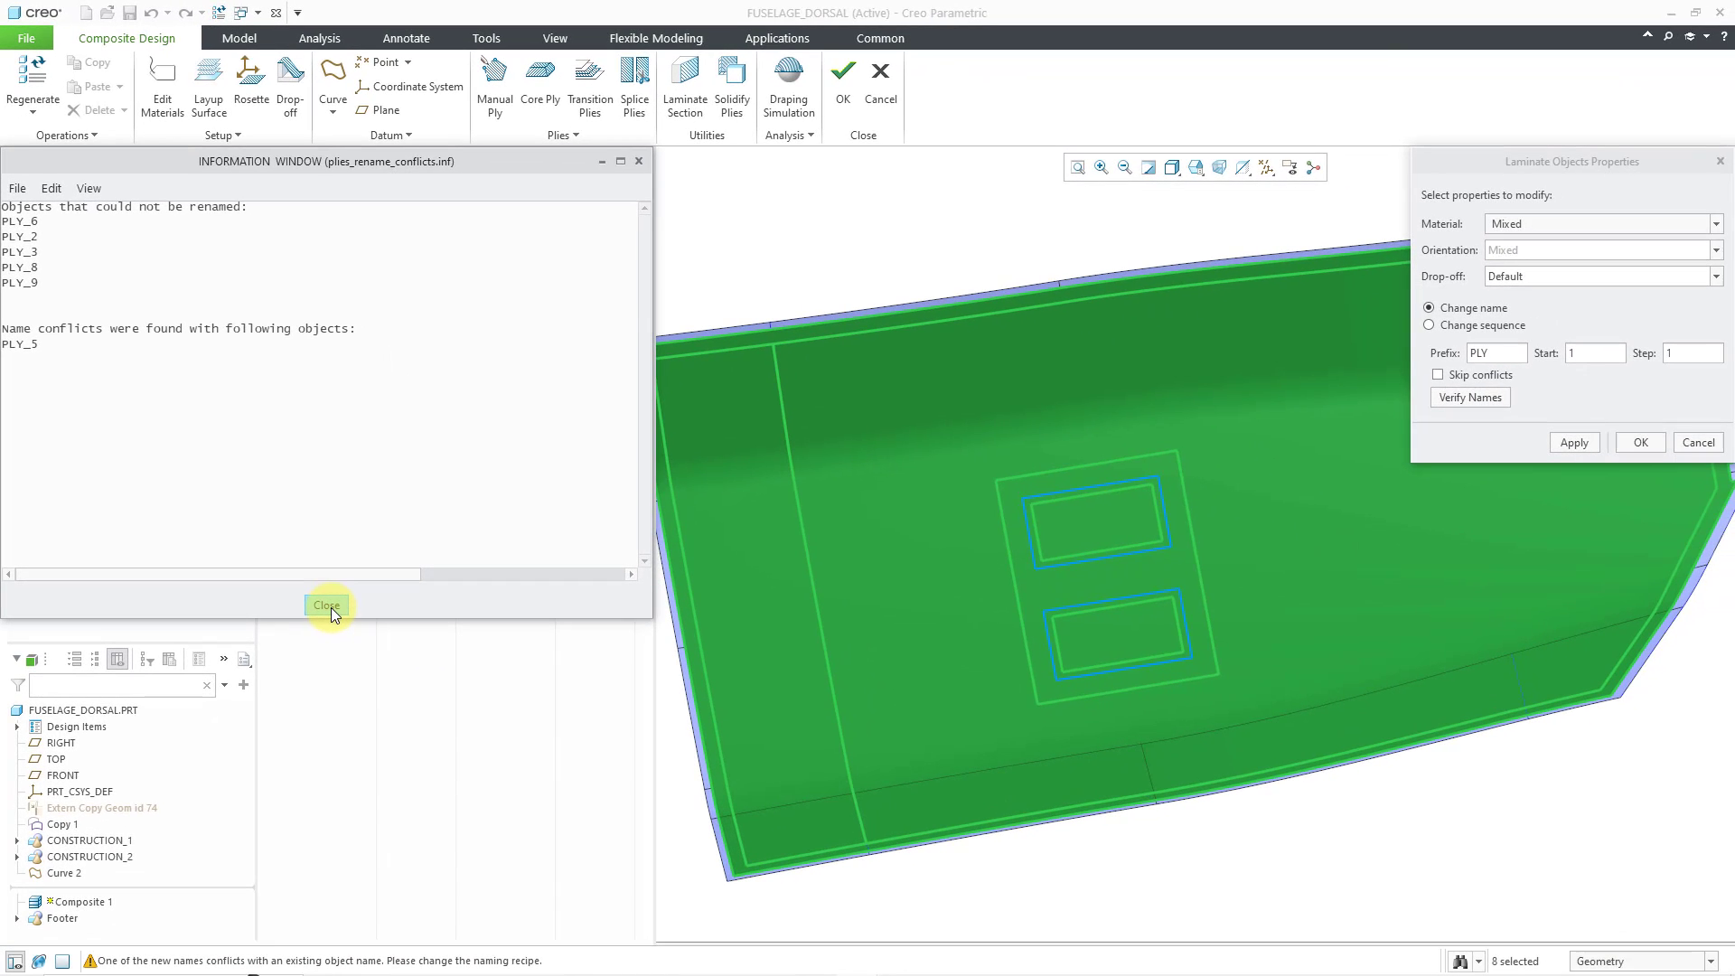
pyautogui.click(328, 606)
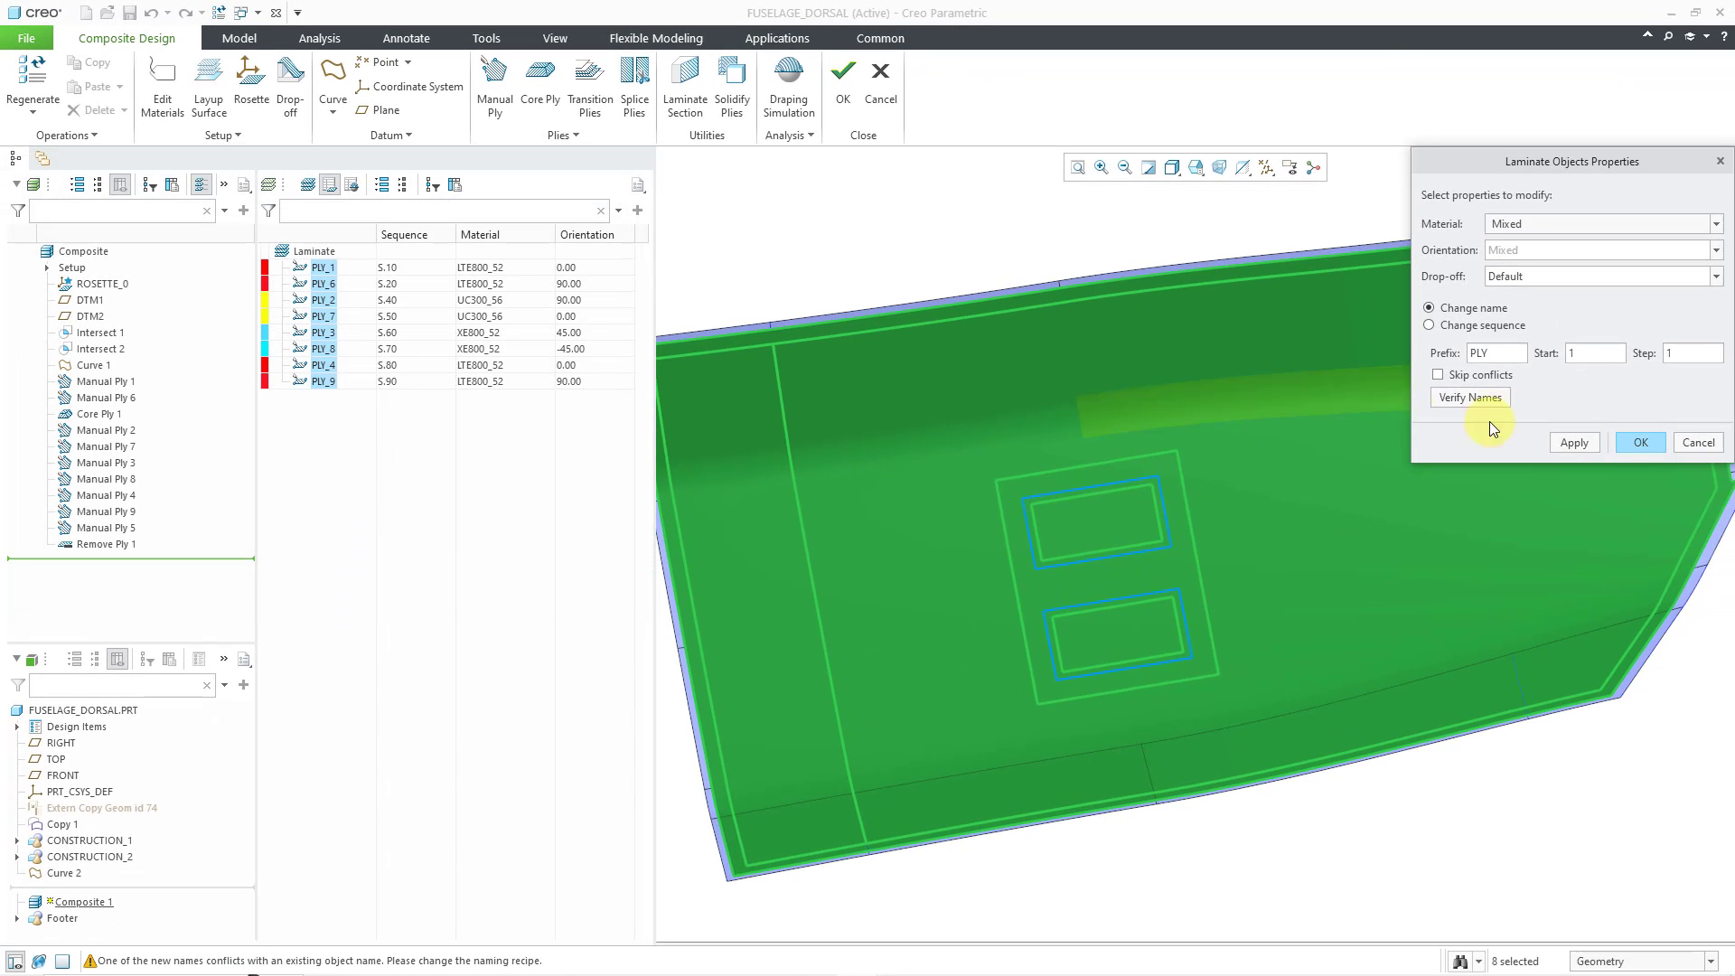
pyautogui.click(1697, 443)
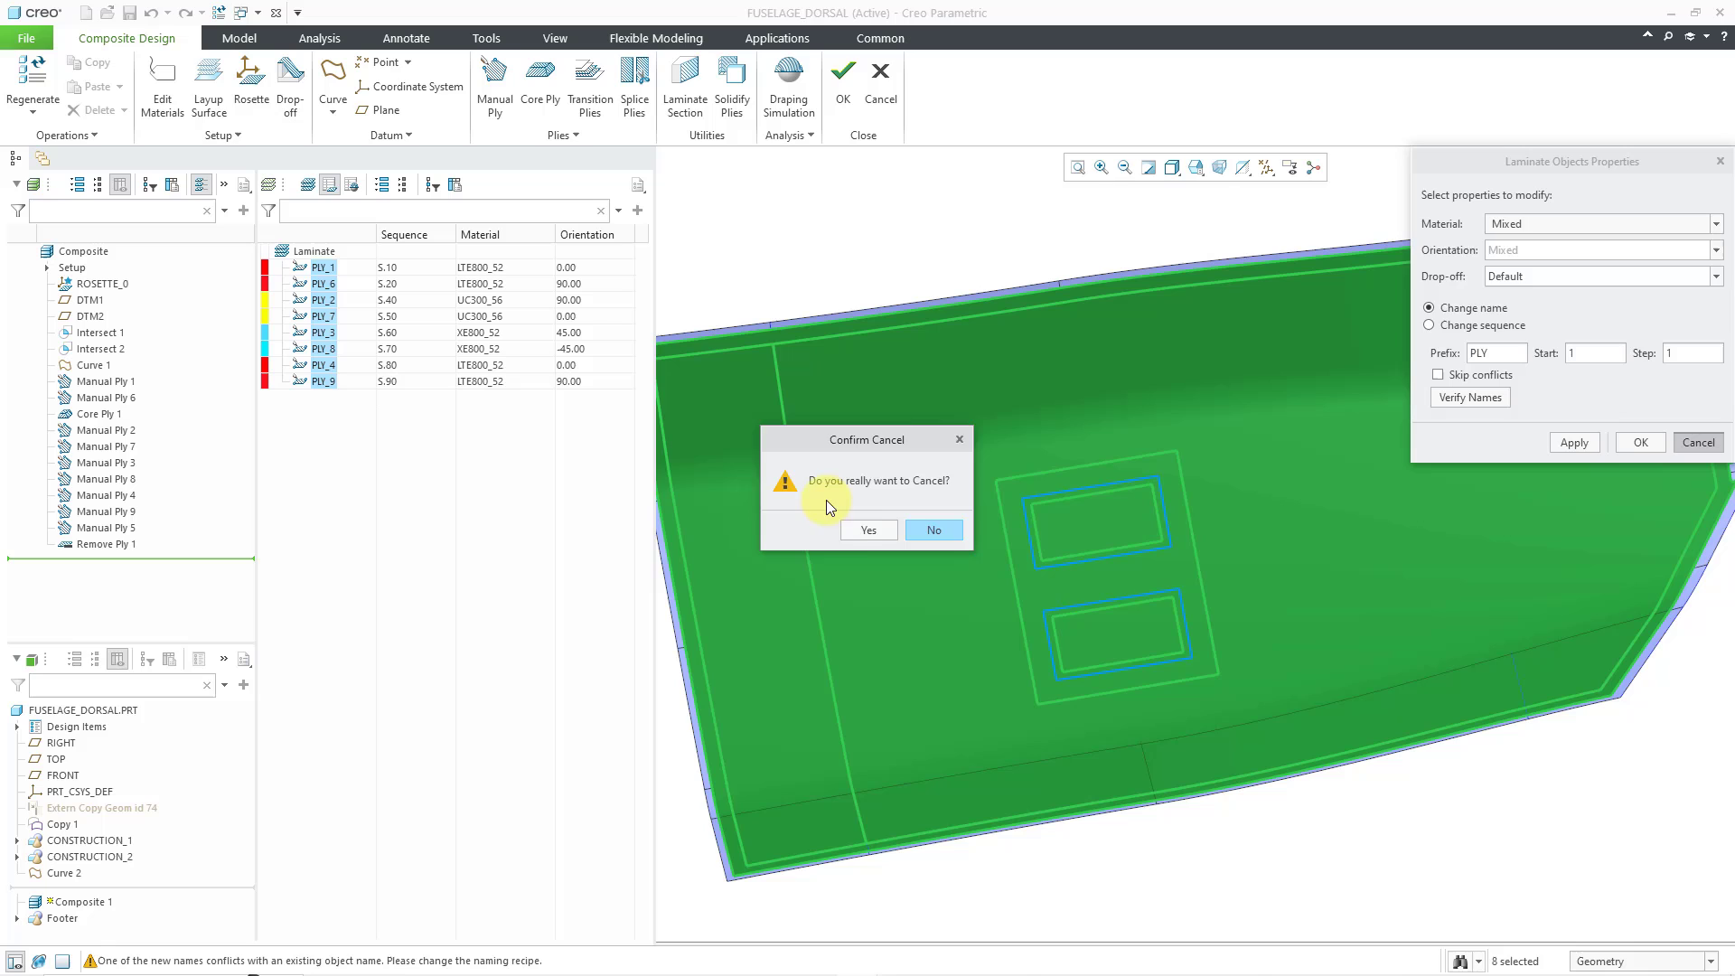
pyautogui.click(862, 528)
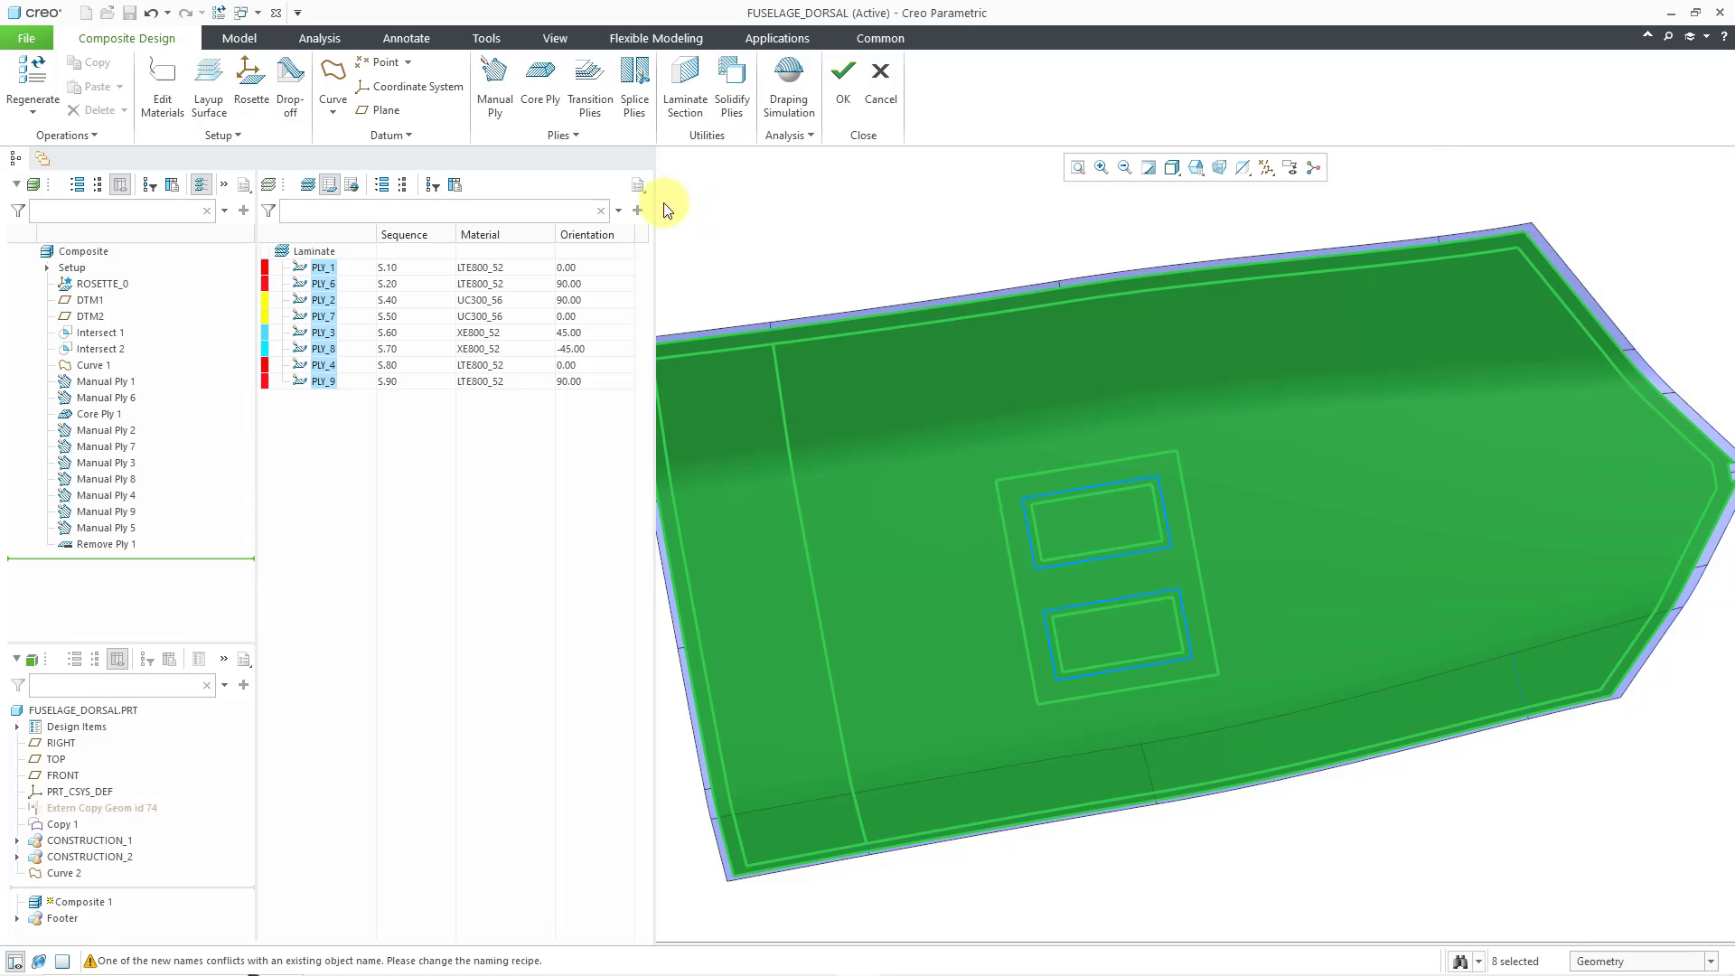
# - Include consumed plies in the laminate tree display and delete the Remove Ply 1 feature from the composite
pyautogui.click(430, 186)
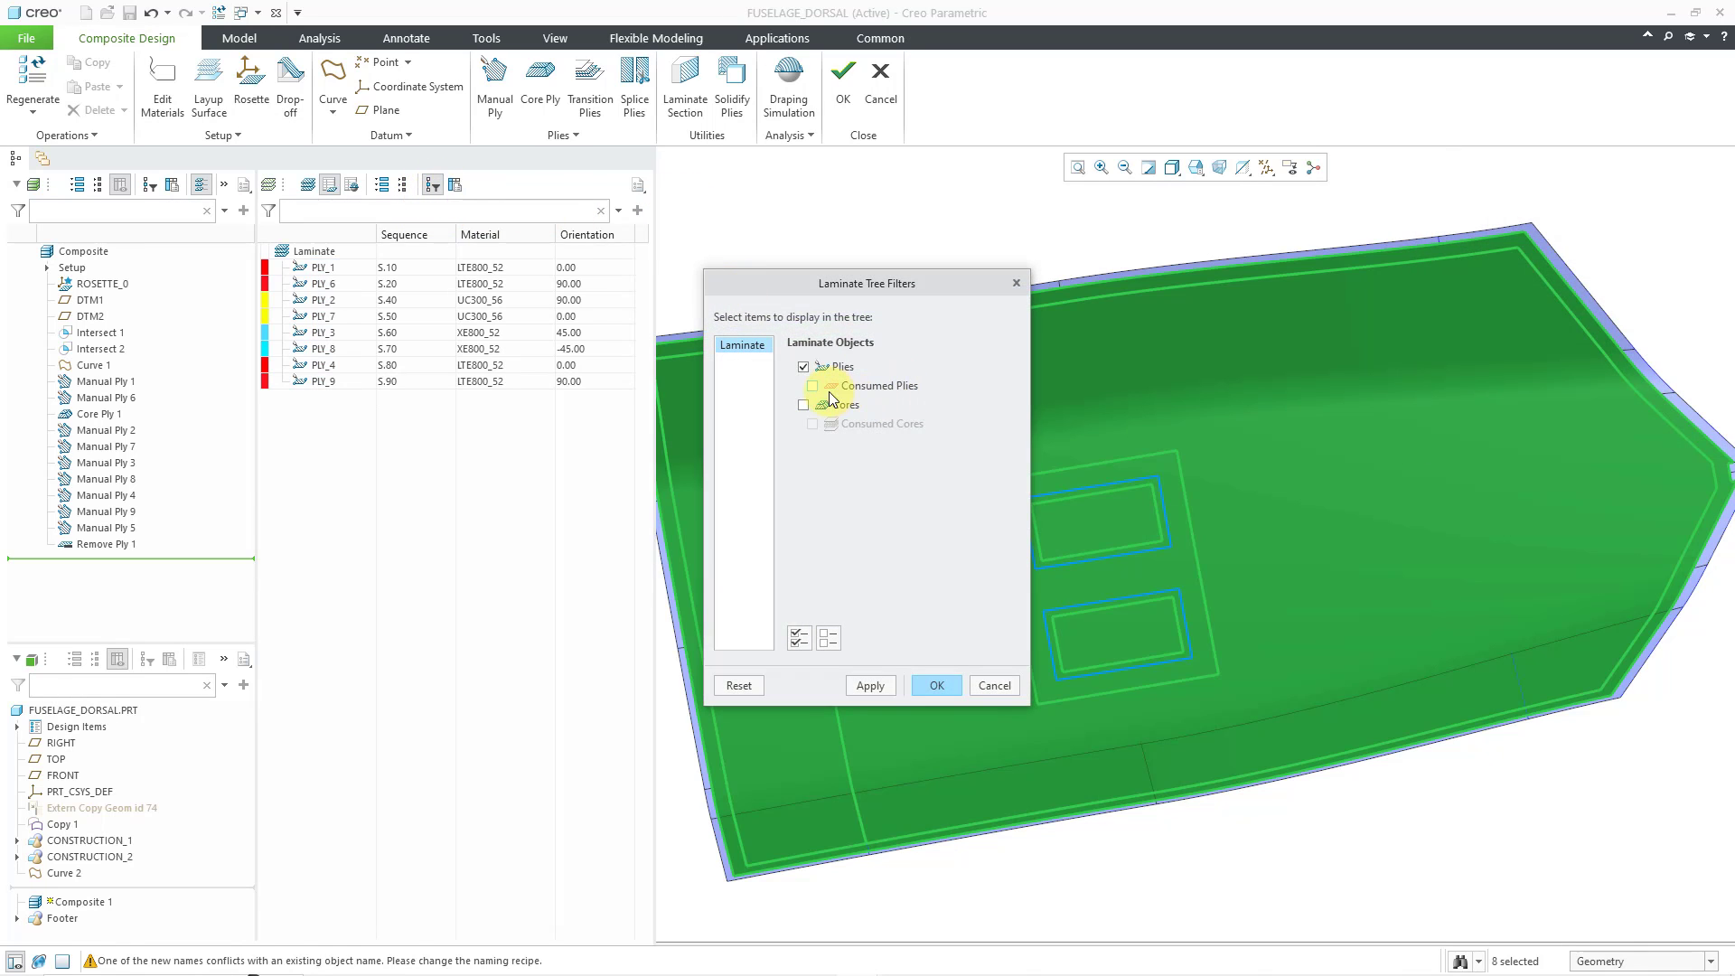
pyautogui.click(940, 685)
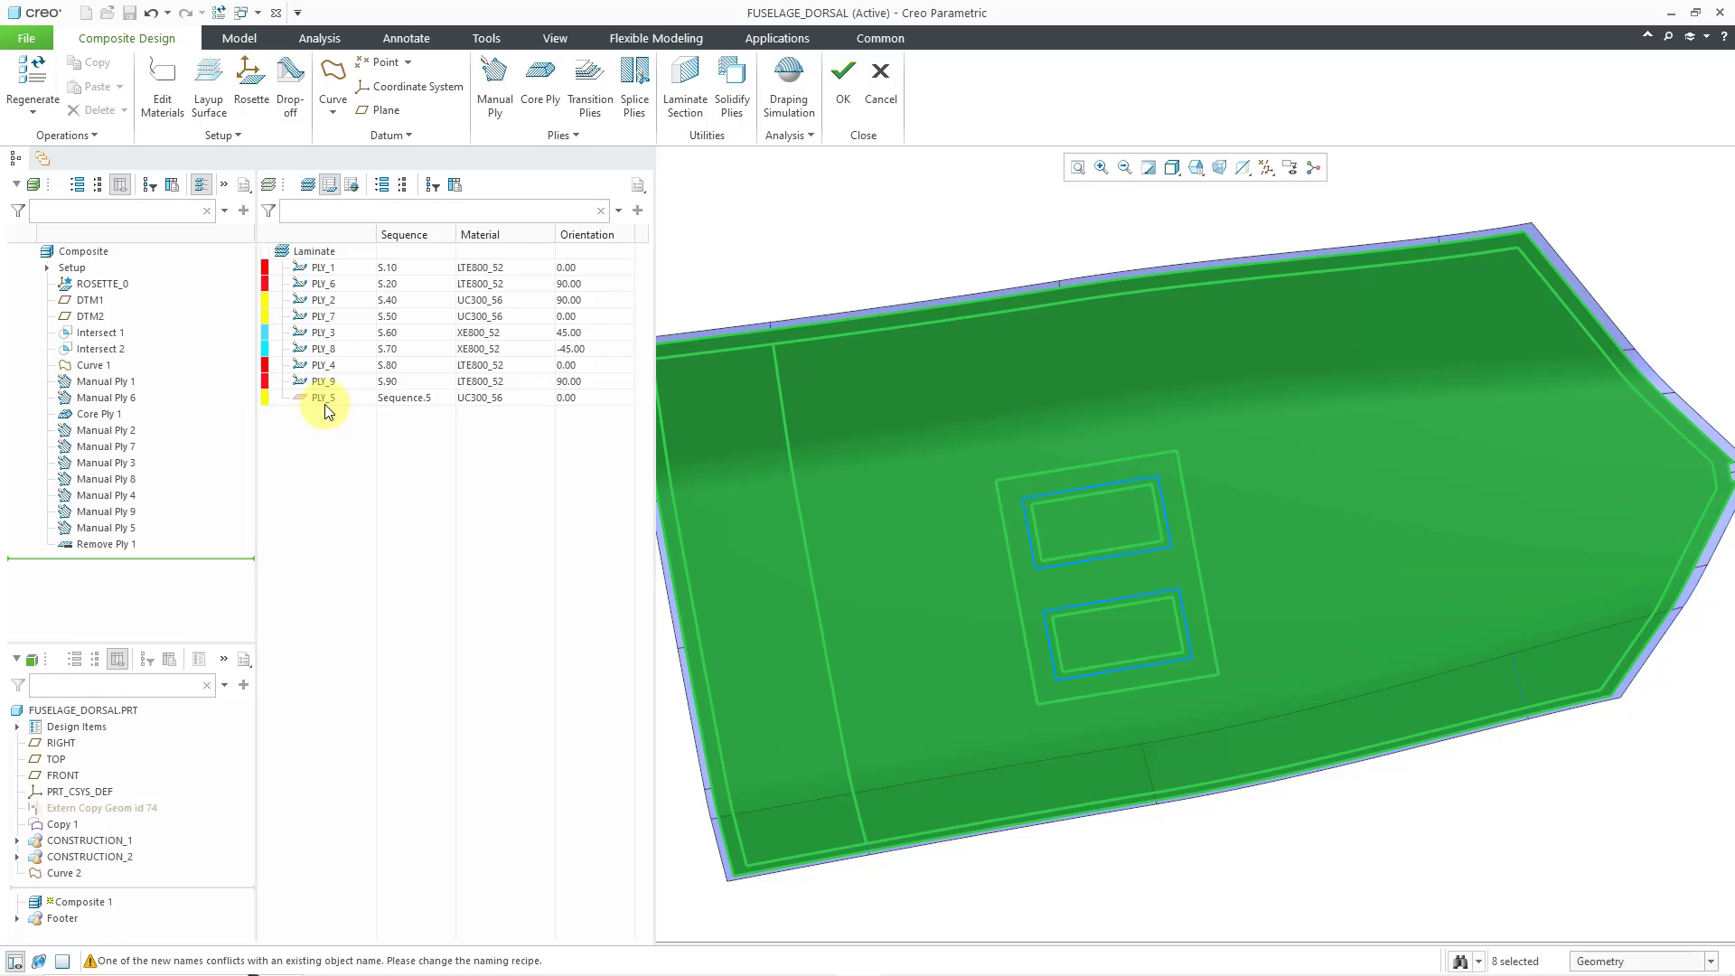
pyautogui.click(117, 544)
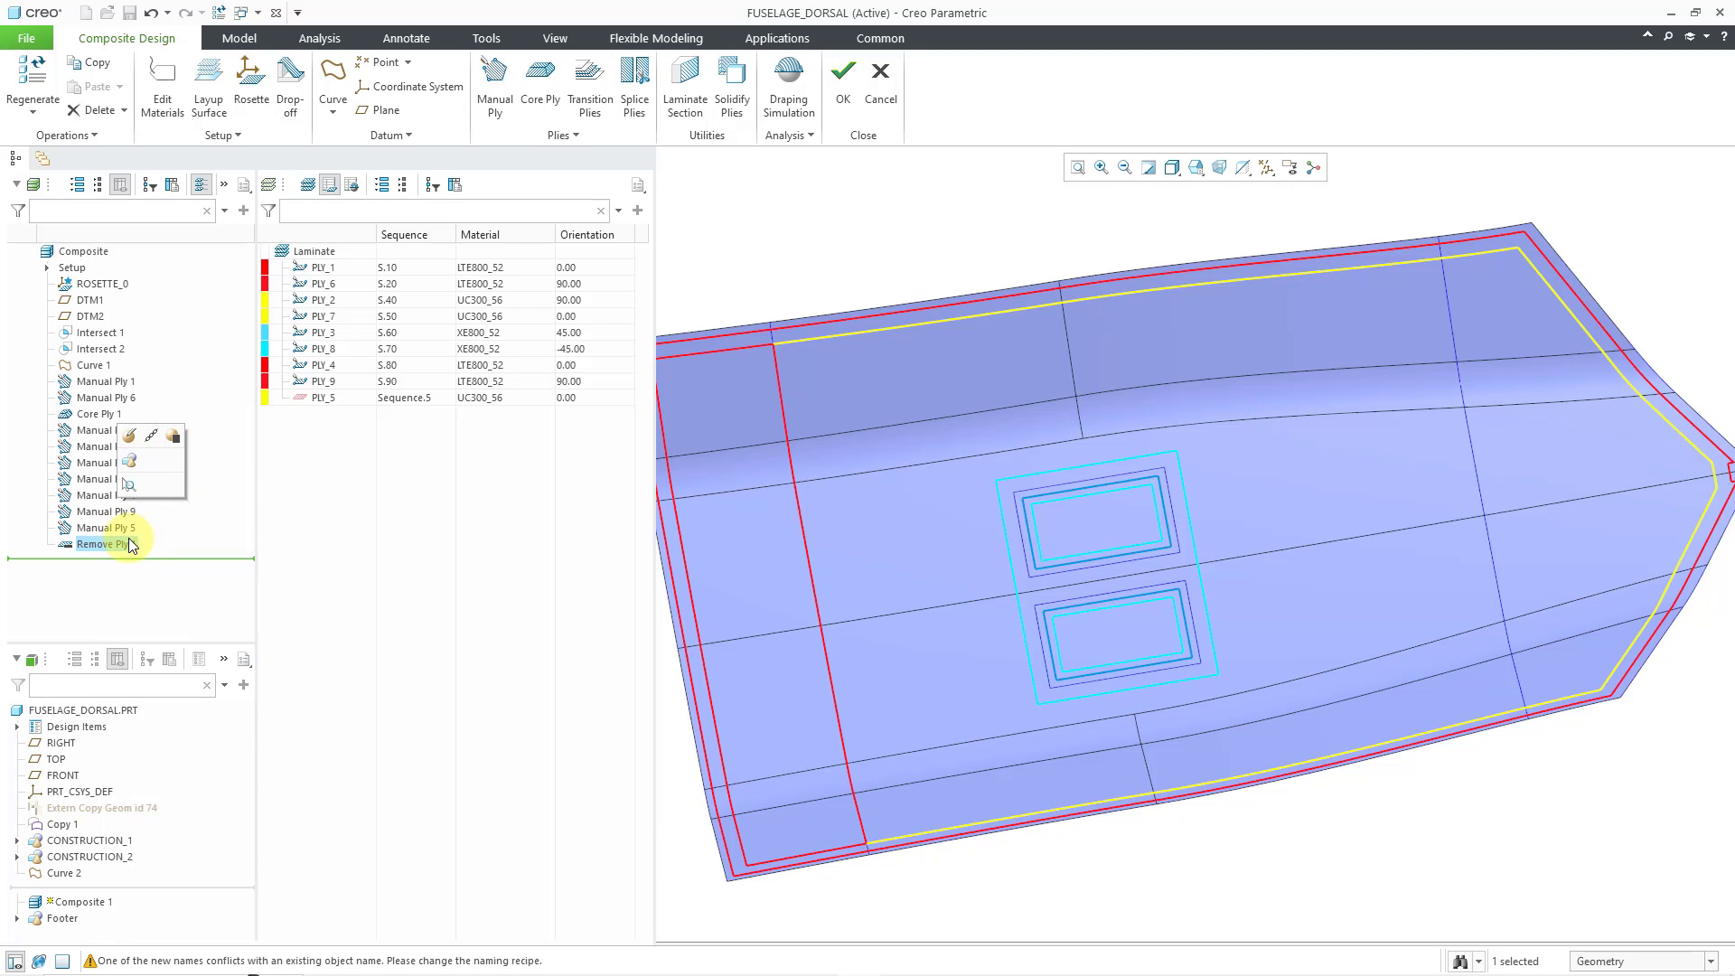
pyautogui.rightClick(125, 545)
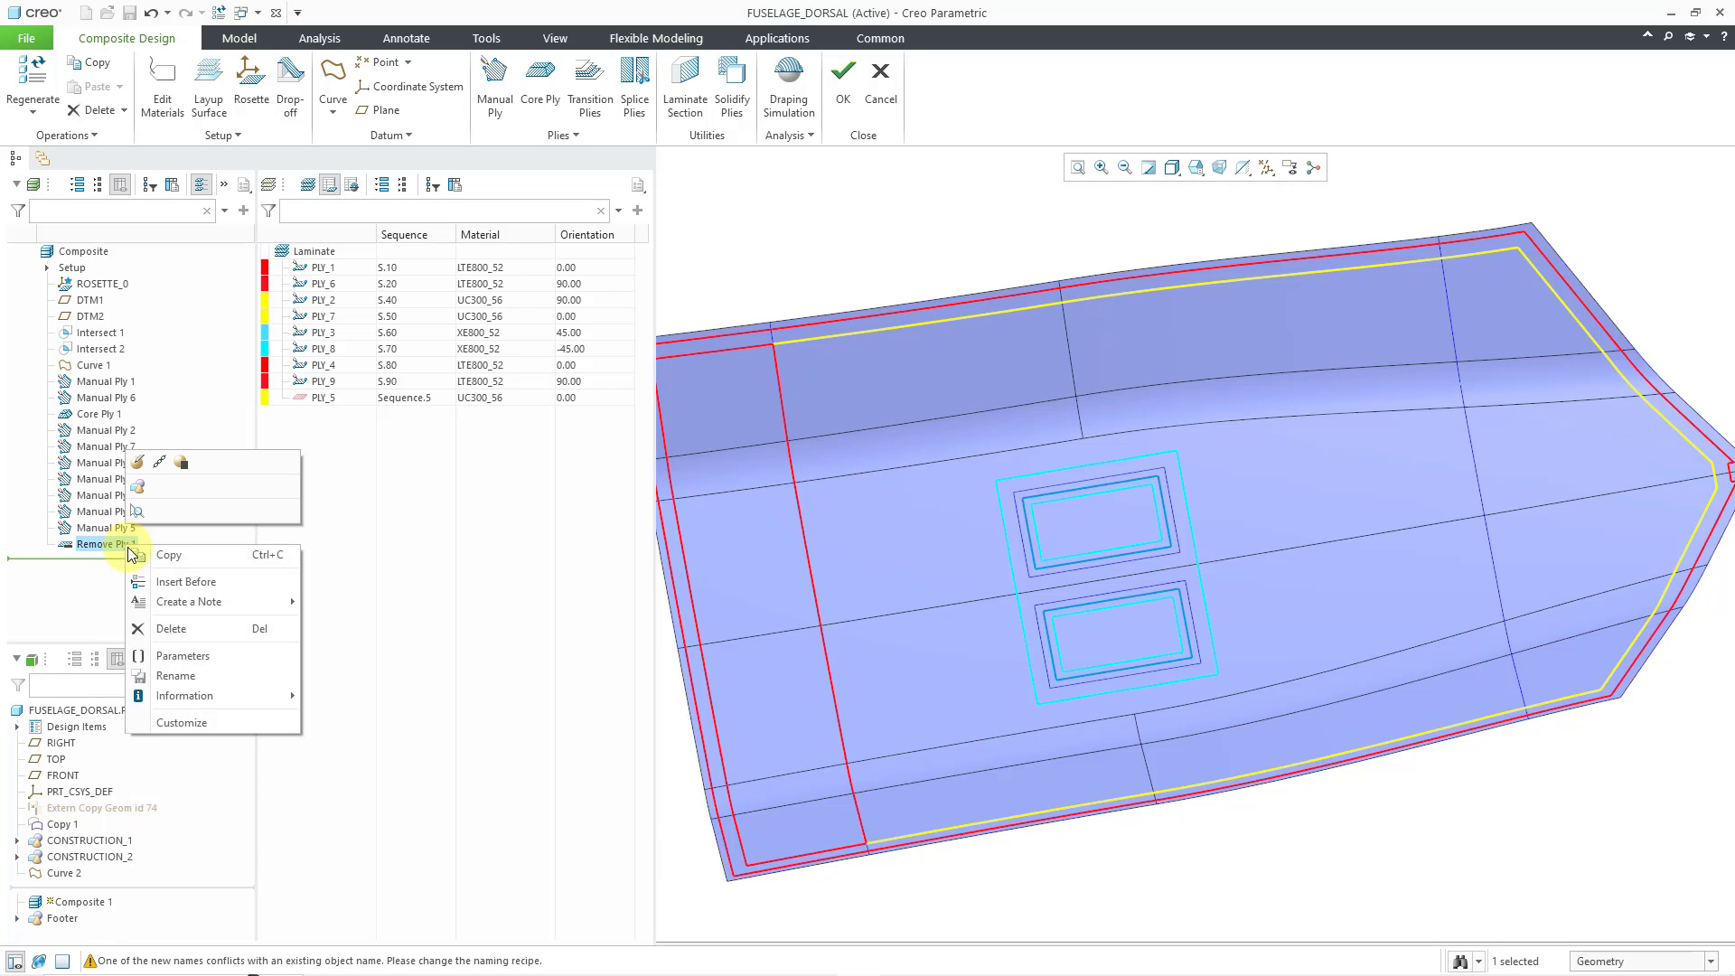
pyautogui.click(161, 627)
pyautogui.click(936, 534)
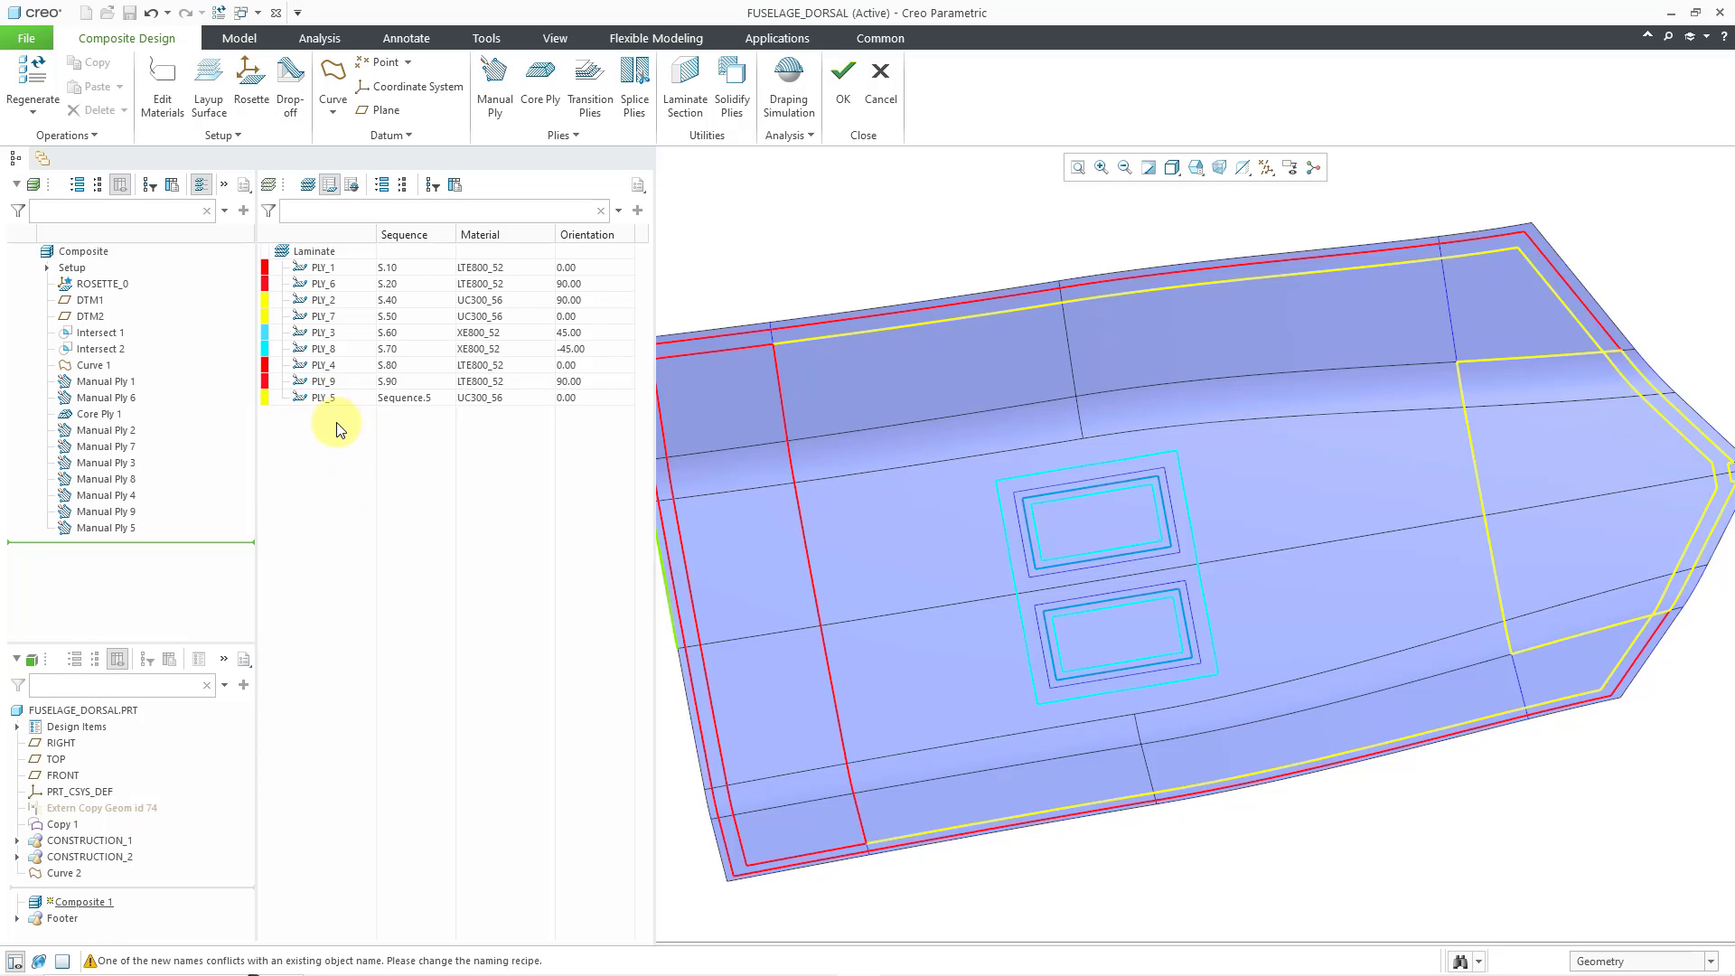
# - Delete the Manual Ply 5 feature from the composite tree and confirm the deletion
pyautogui.rightClick(110, 528)
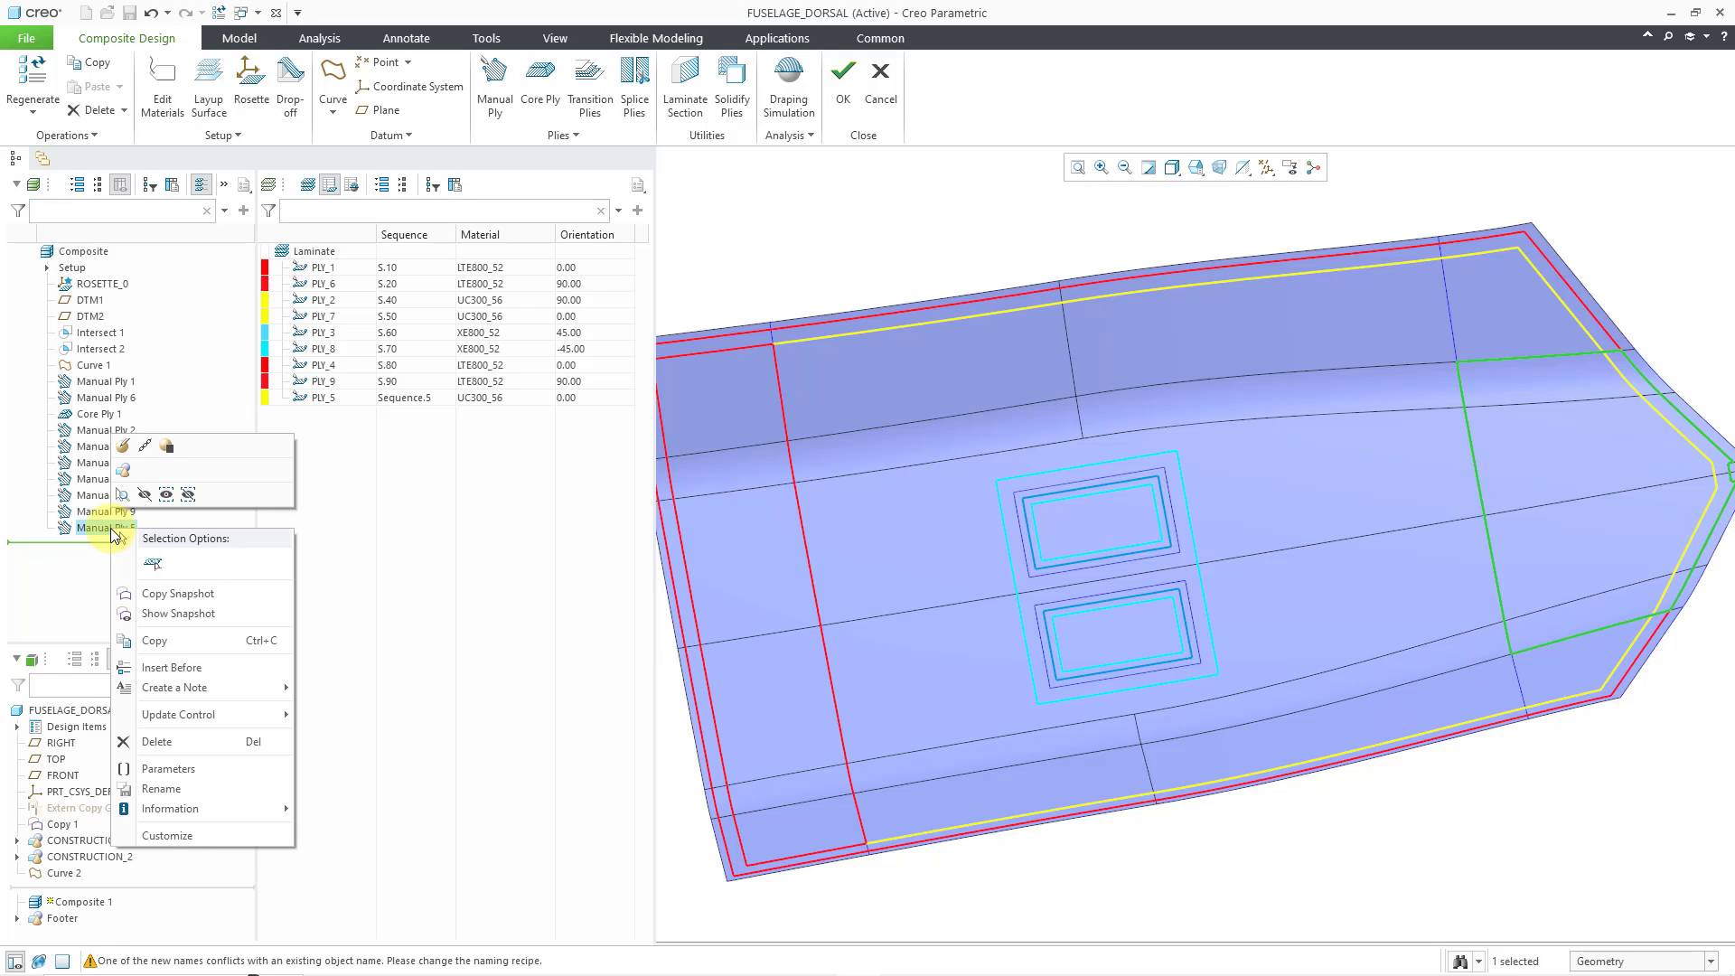
pyautogui.click(155, 742)
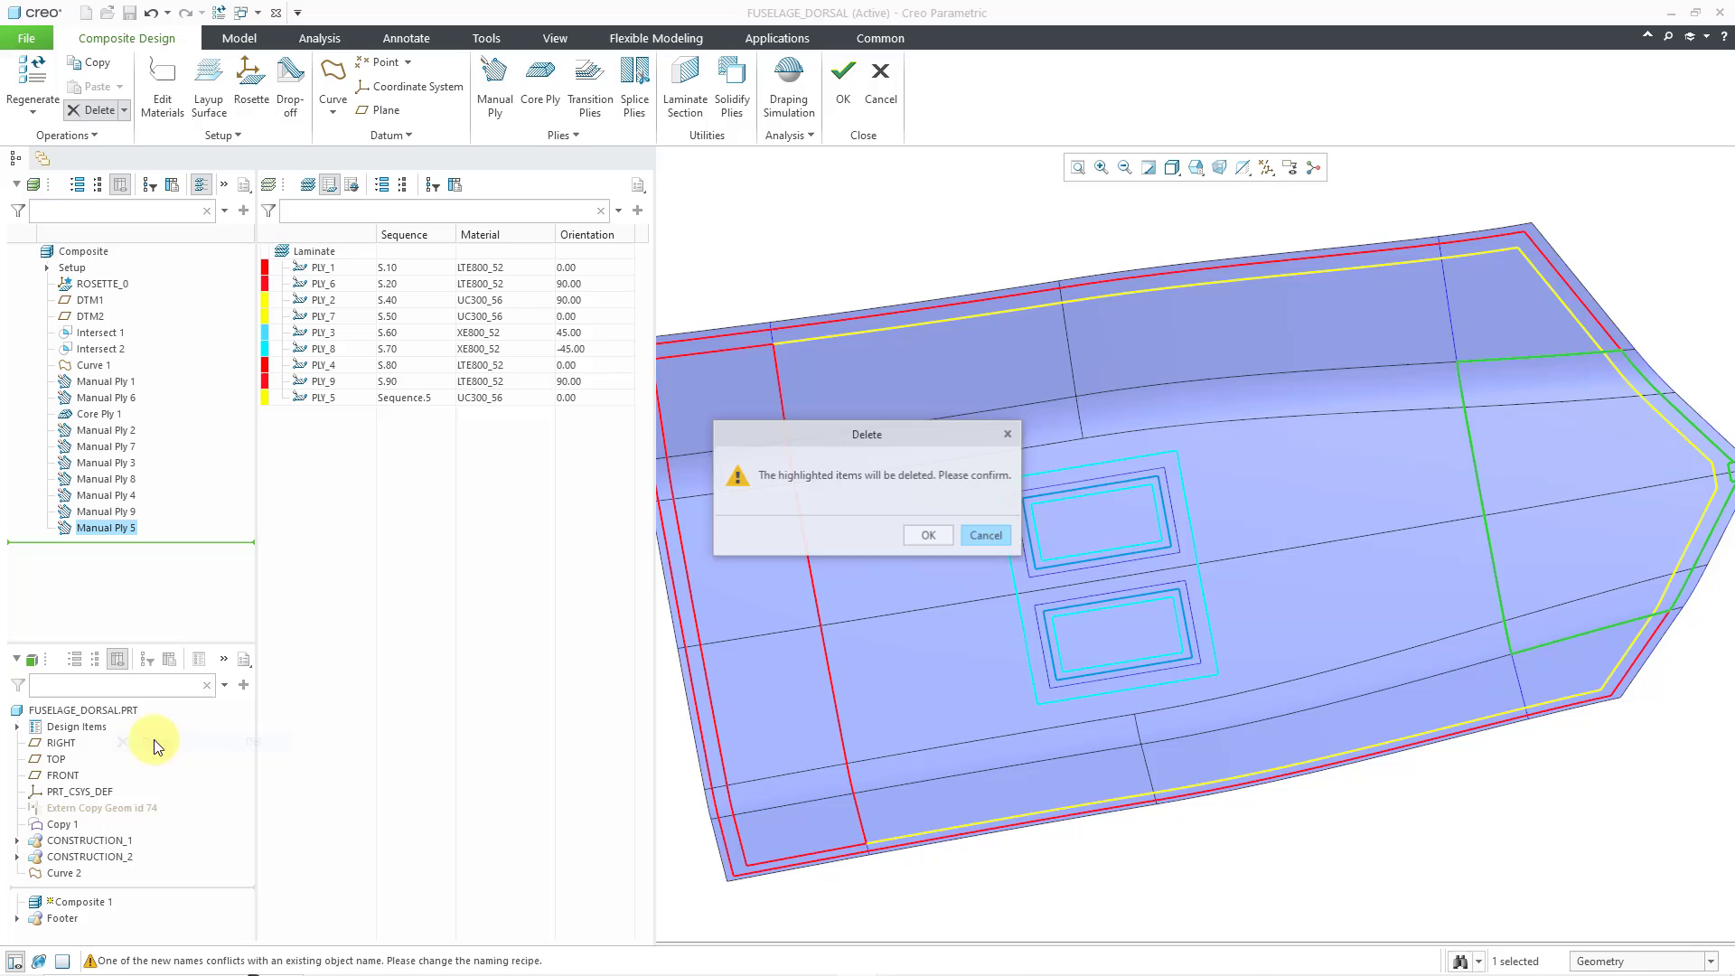
pyautogui.click(928, 536)
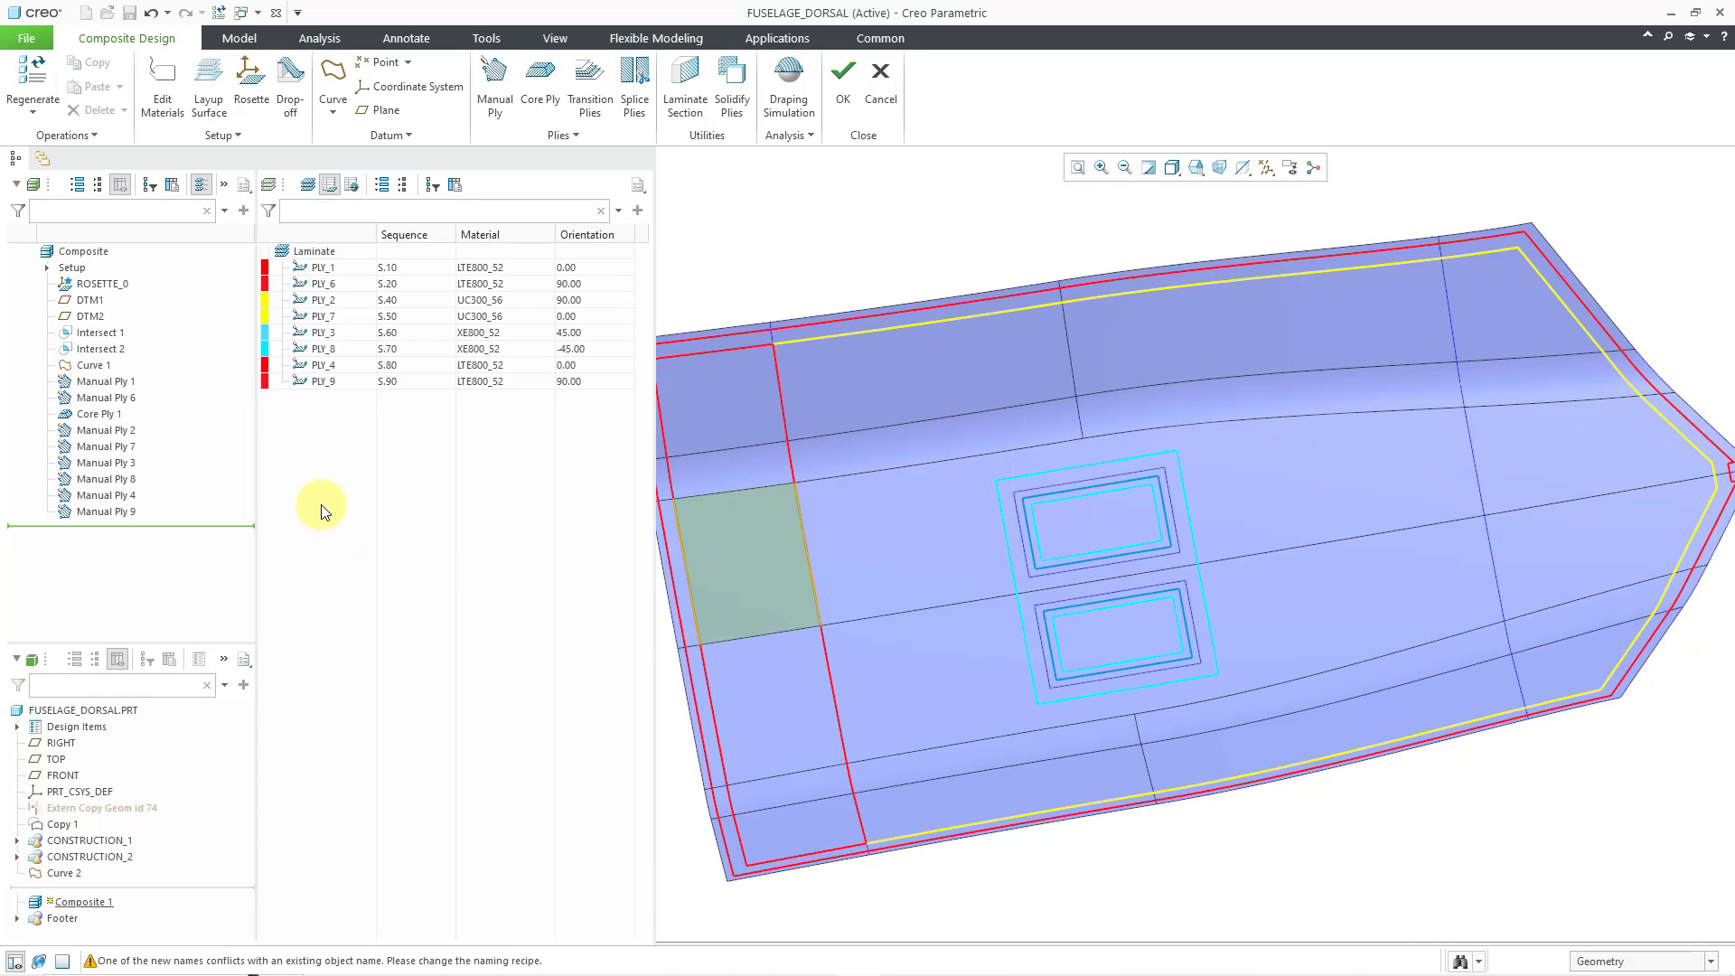
# - Rename all plies in the laminate tree together through their shared properties with prefix PLY, start 1 and step 1
pyautogui.click(328, 267)
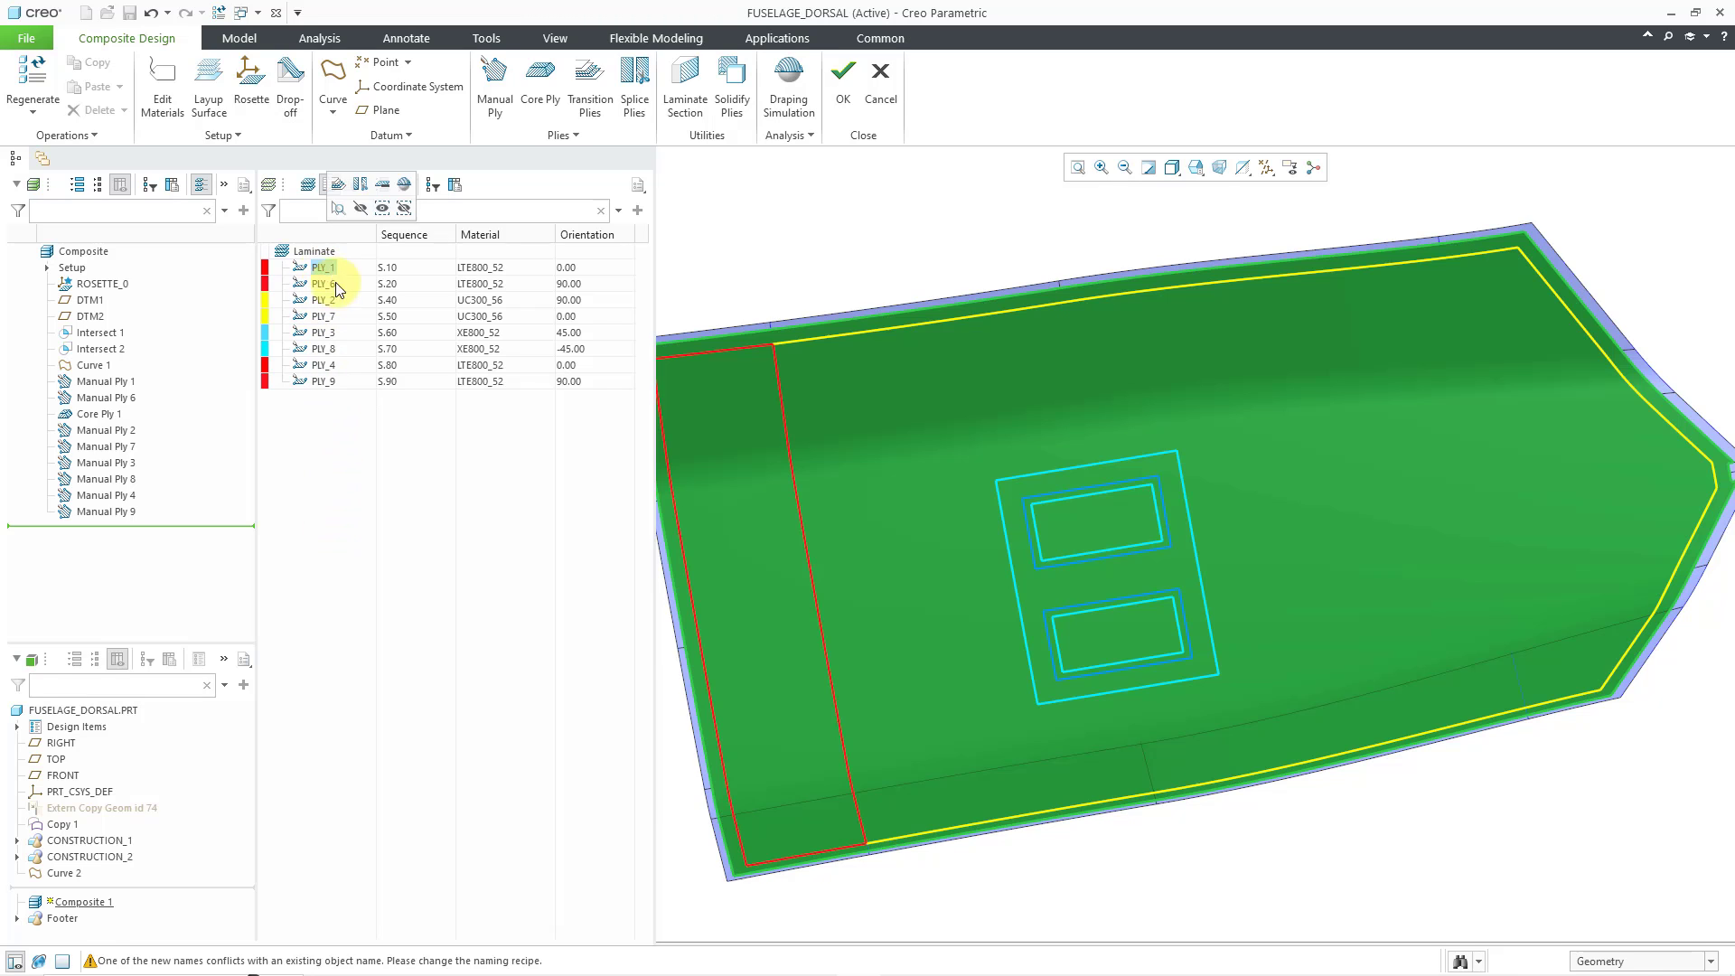
pyautogui.keyDown('shift'); pyautogui.click(329, 381); pyautogui.keyUp('shift')
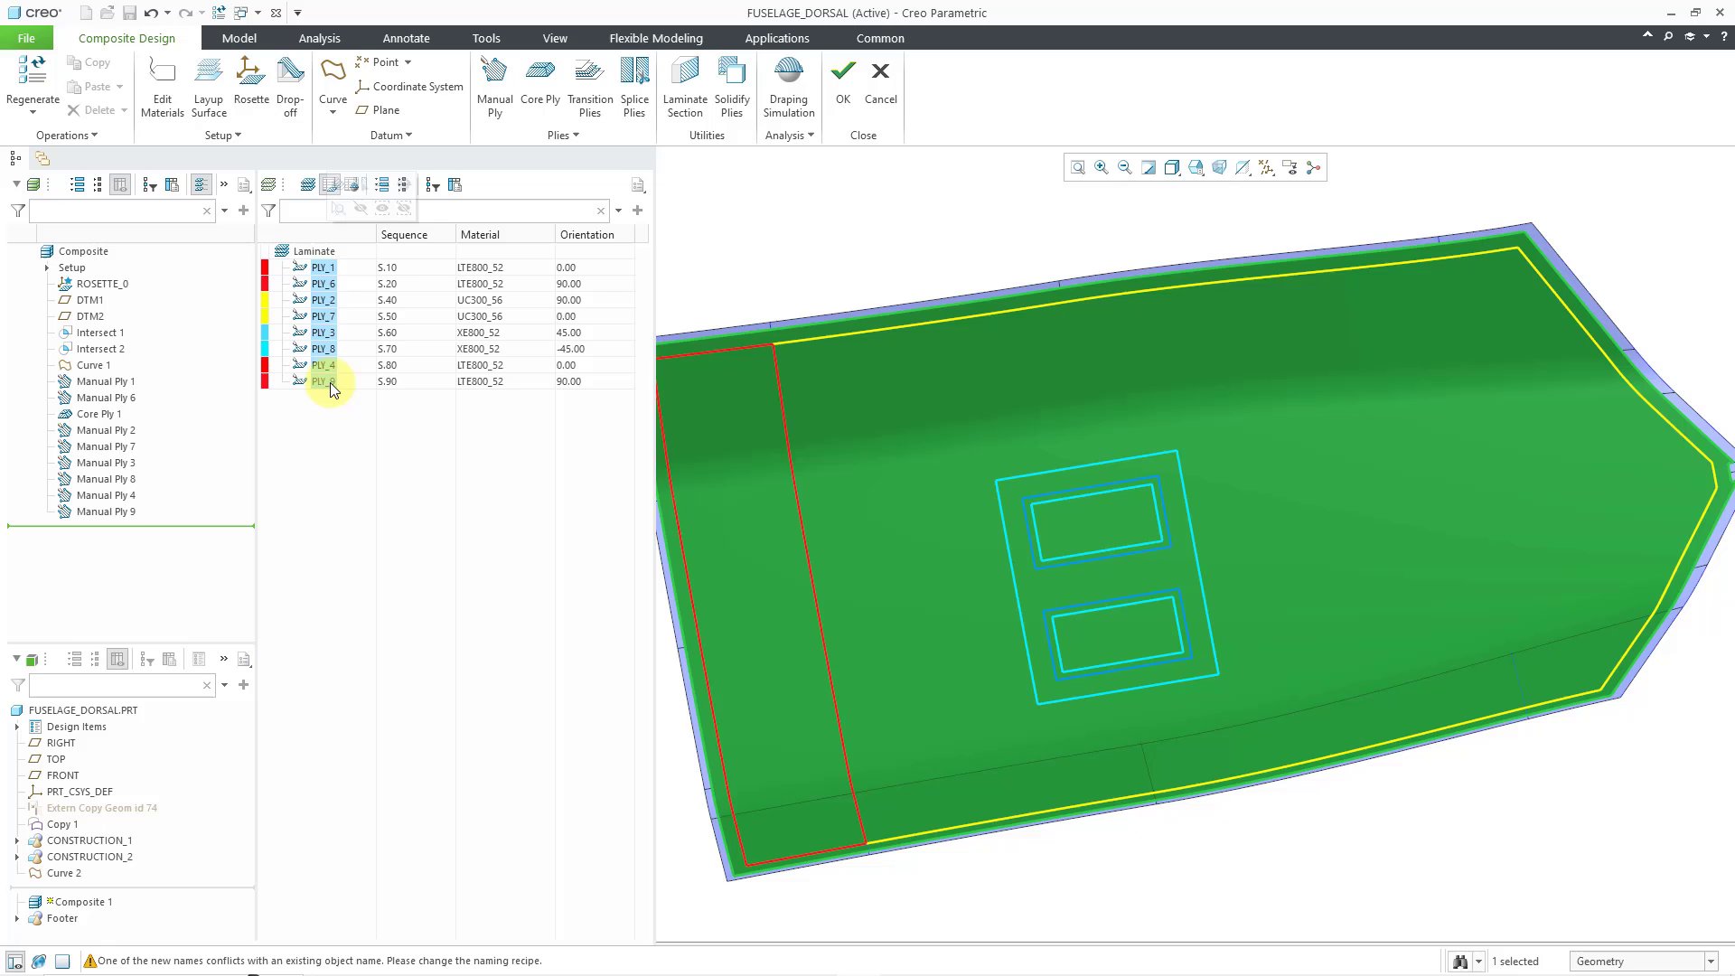
pyautogui.rightClick(329, 383)
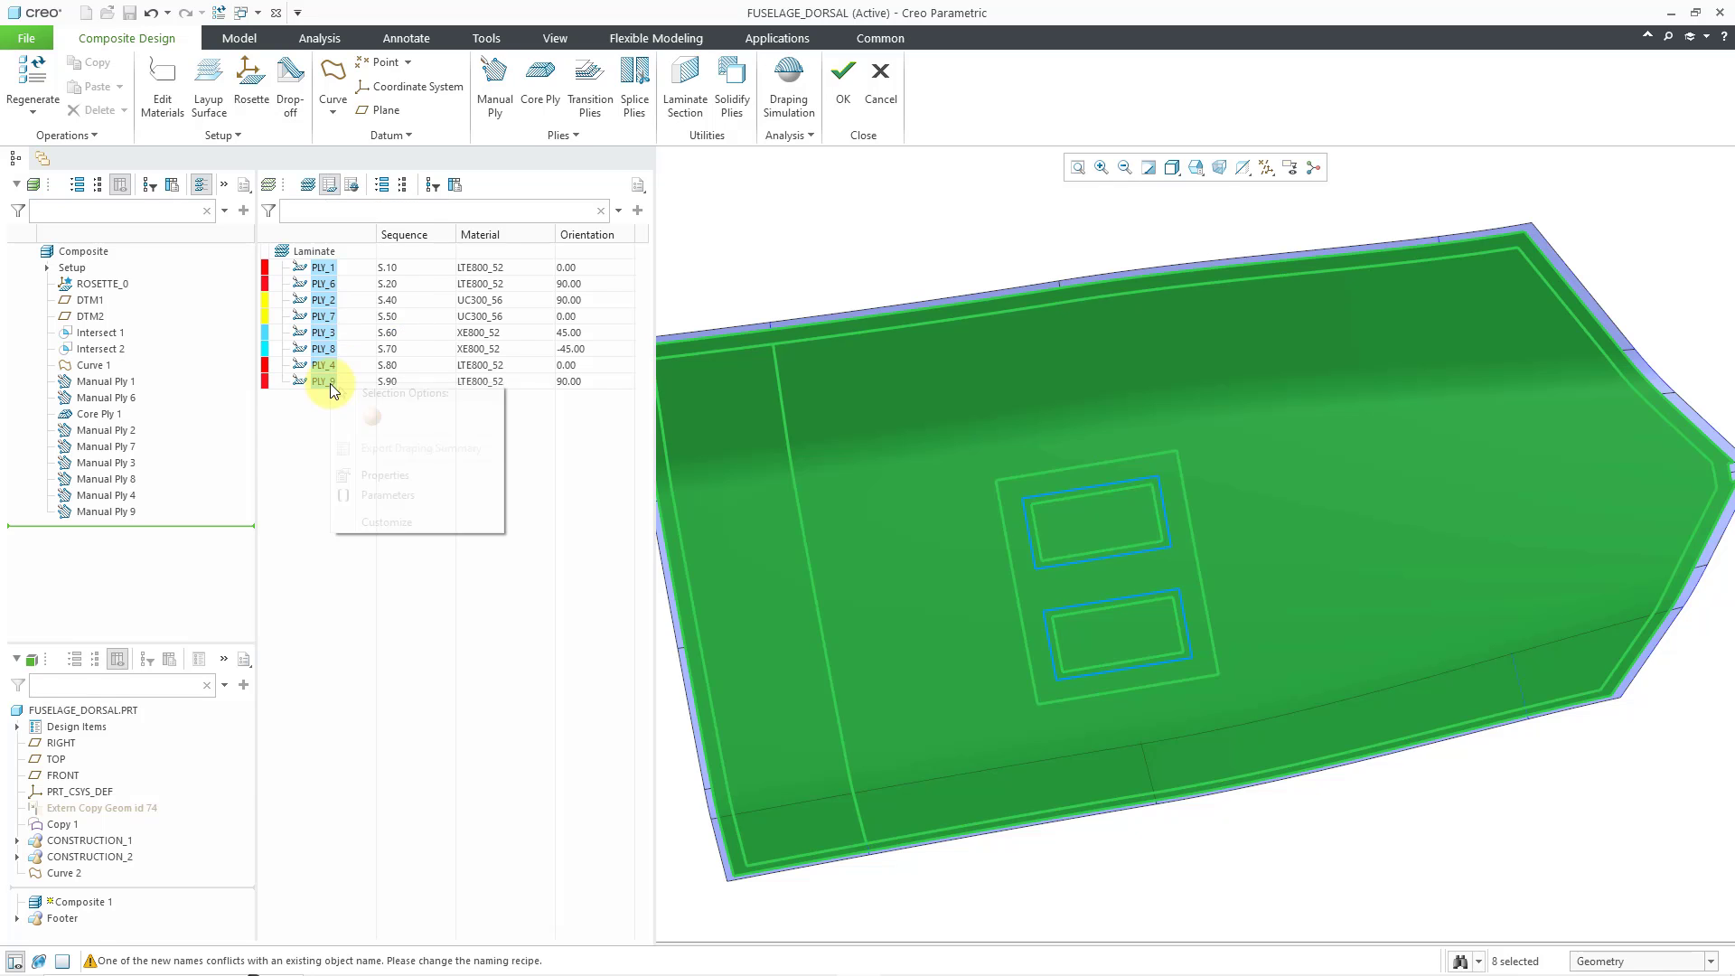
pyautogui.click(381, 474)
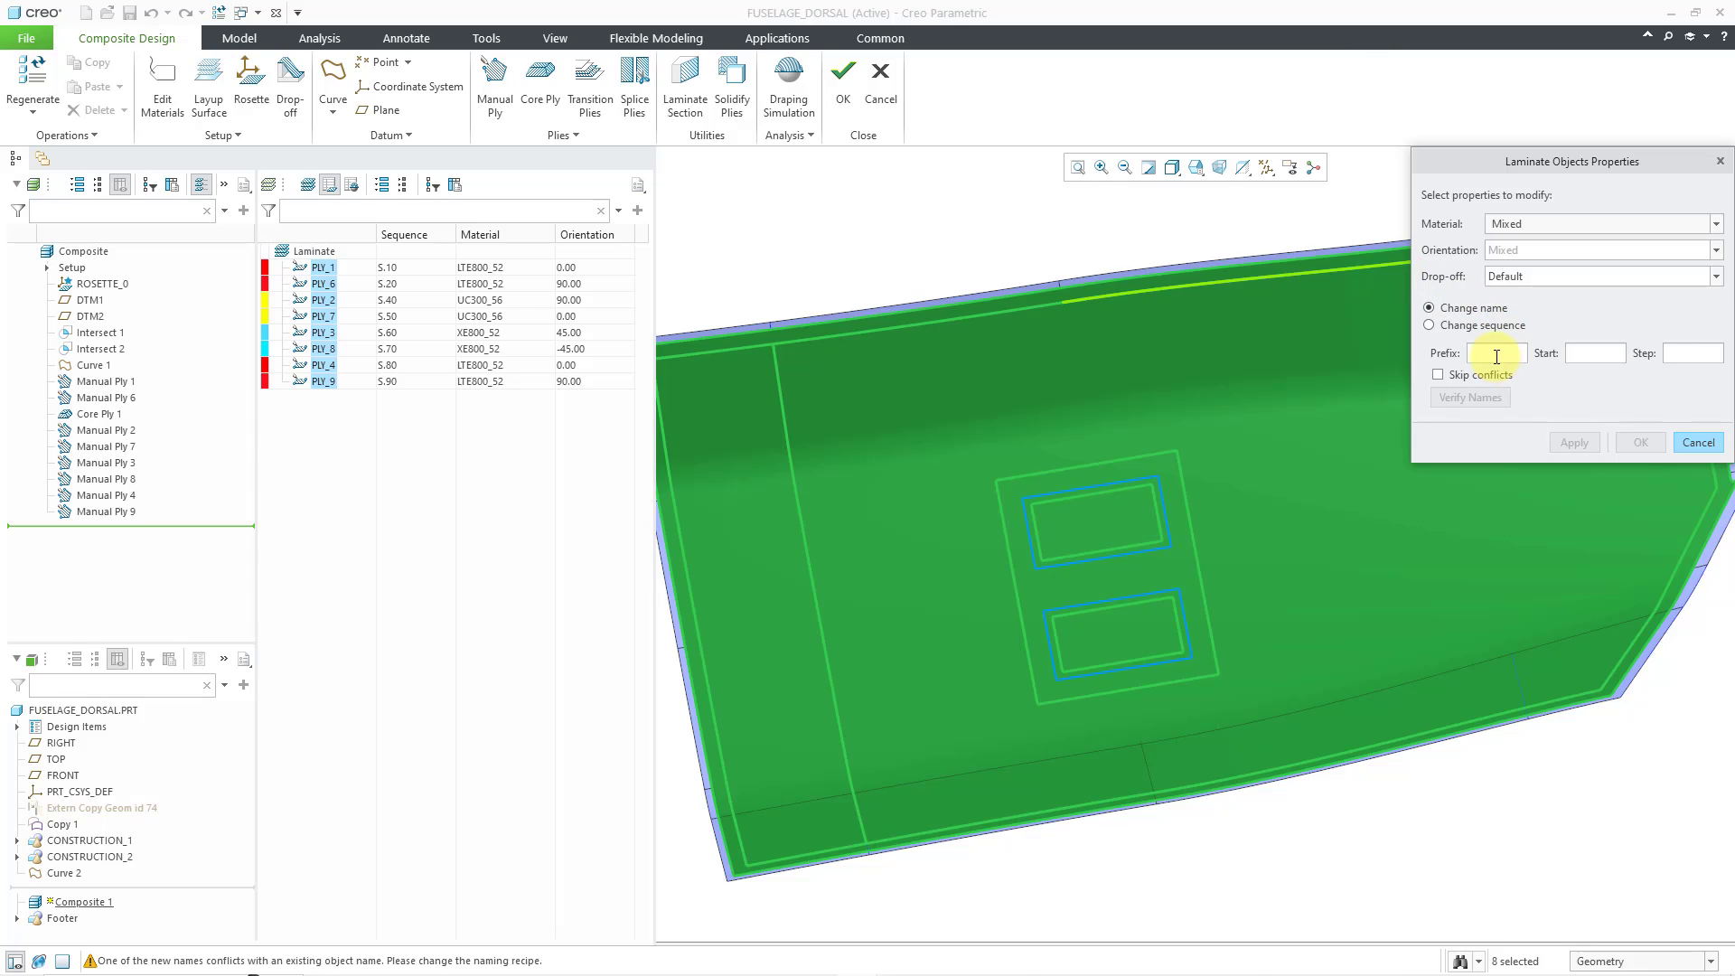
pyautogui.write('PLY')
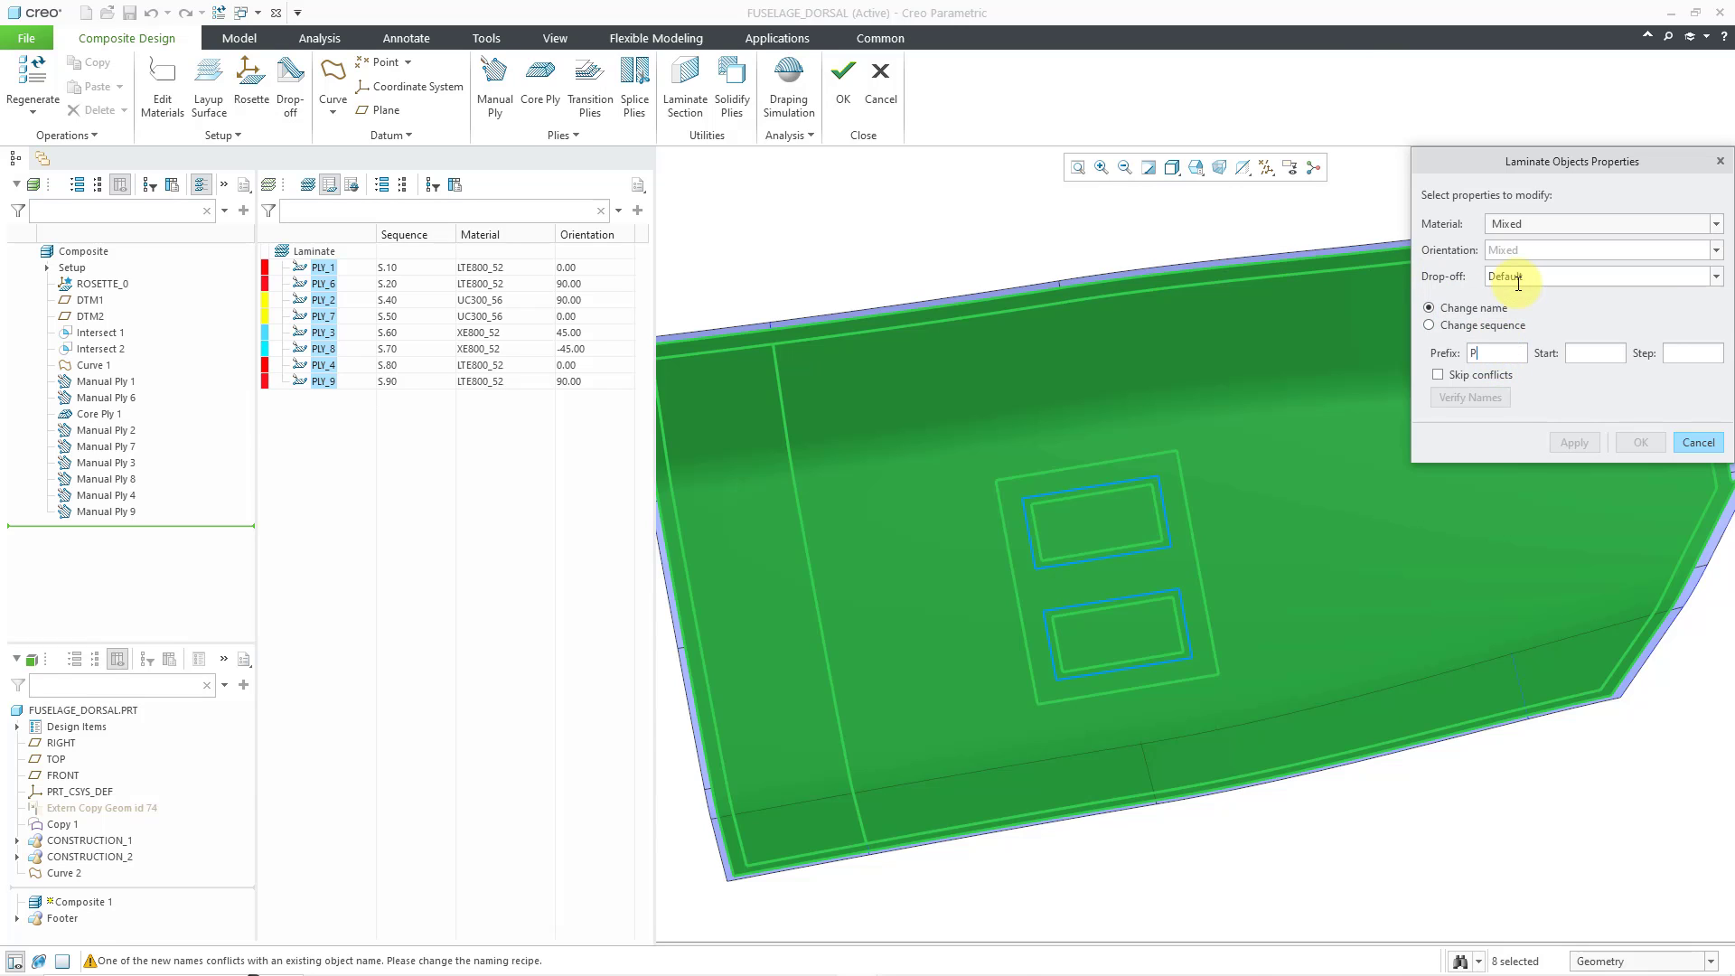
pyautogui.click(1604, 353)
pyautogui.write('11')
pyautogui.press('Tab')
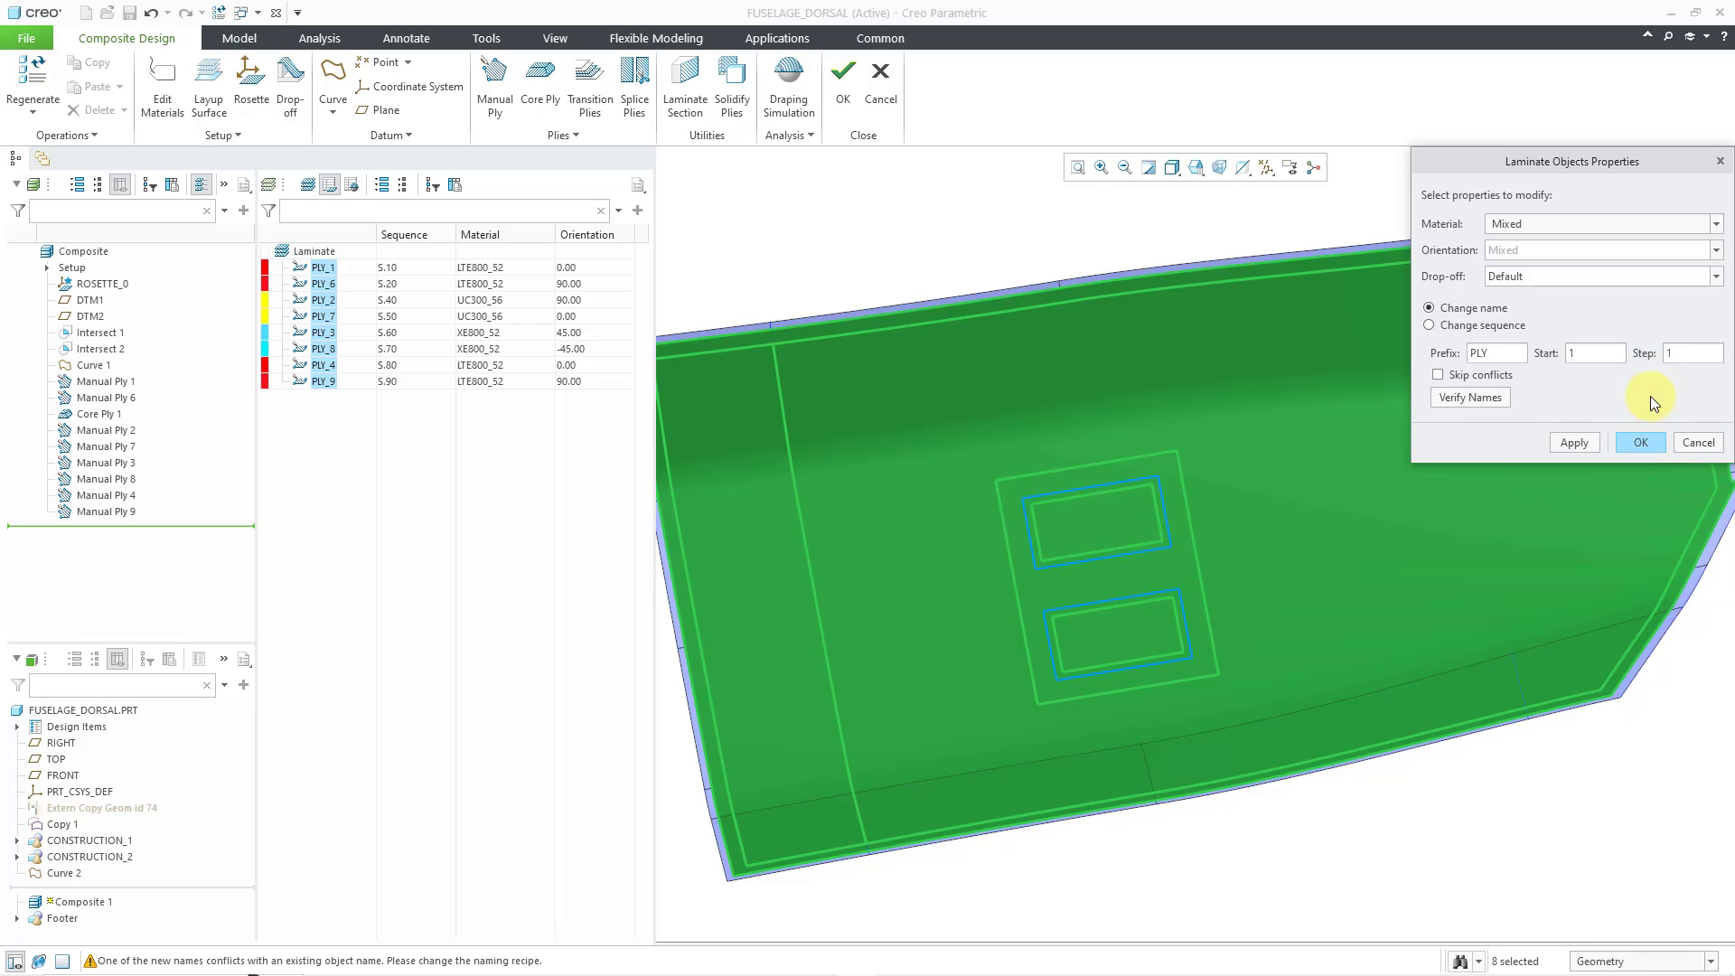
pyautogui.click(1638, 442)
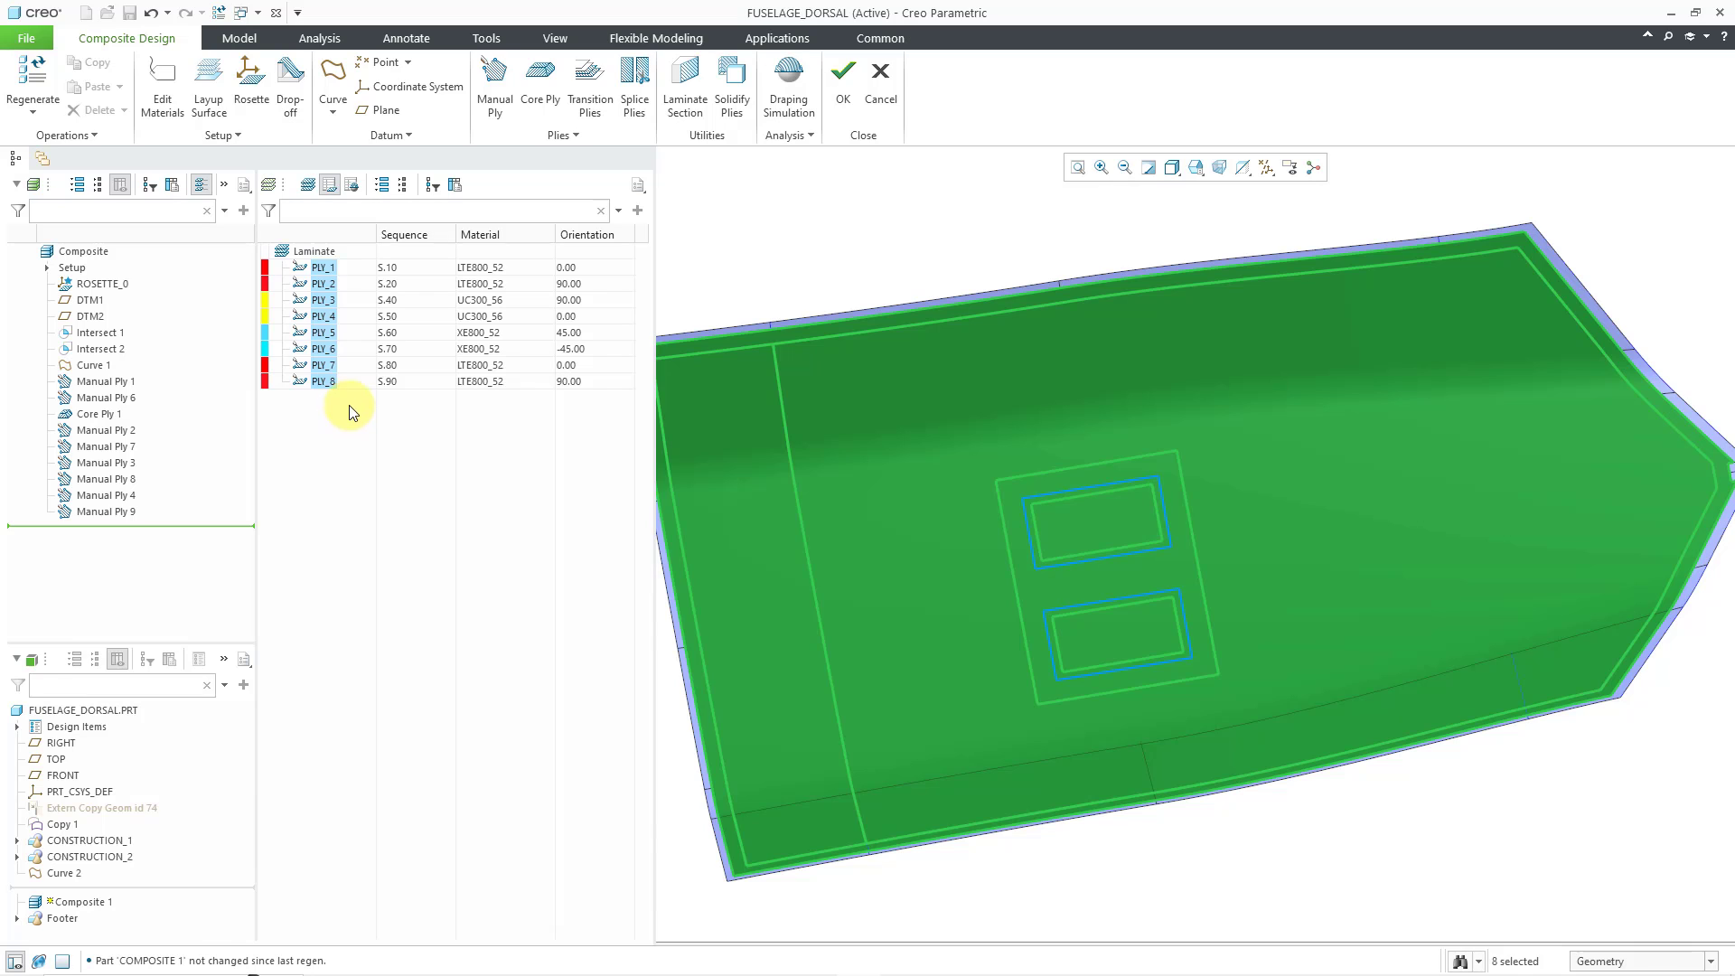
# - Include cores in the laminate tree display again alongside the plies
pyautogui.click(430, 188)
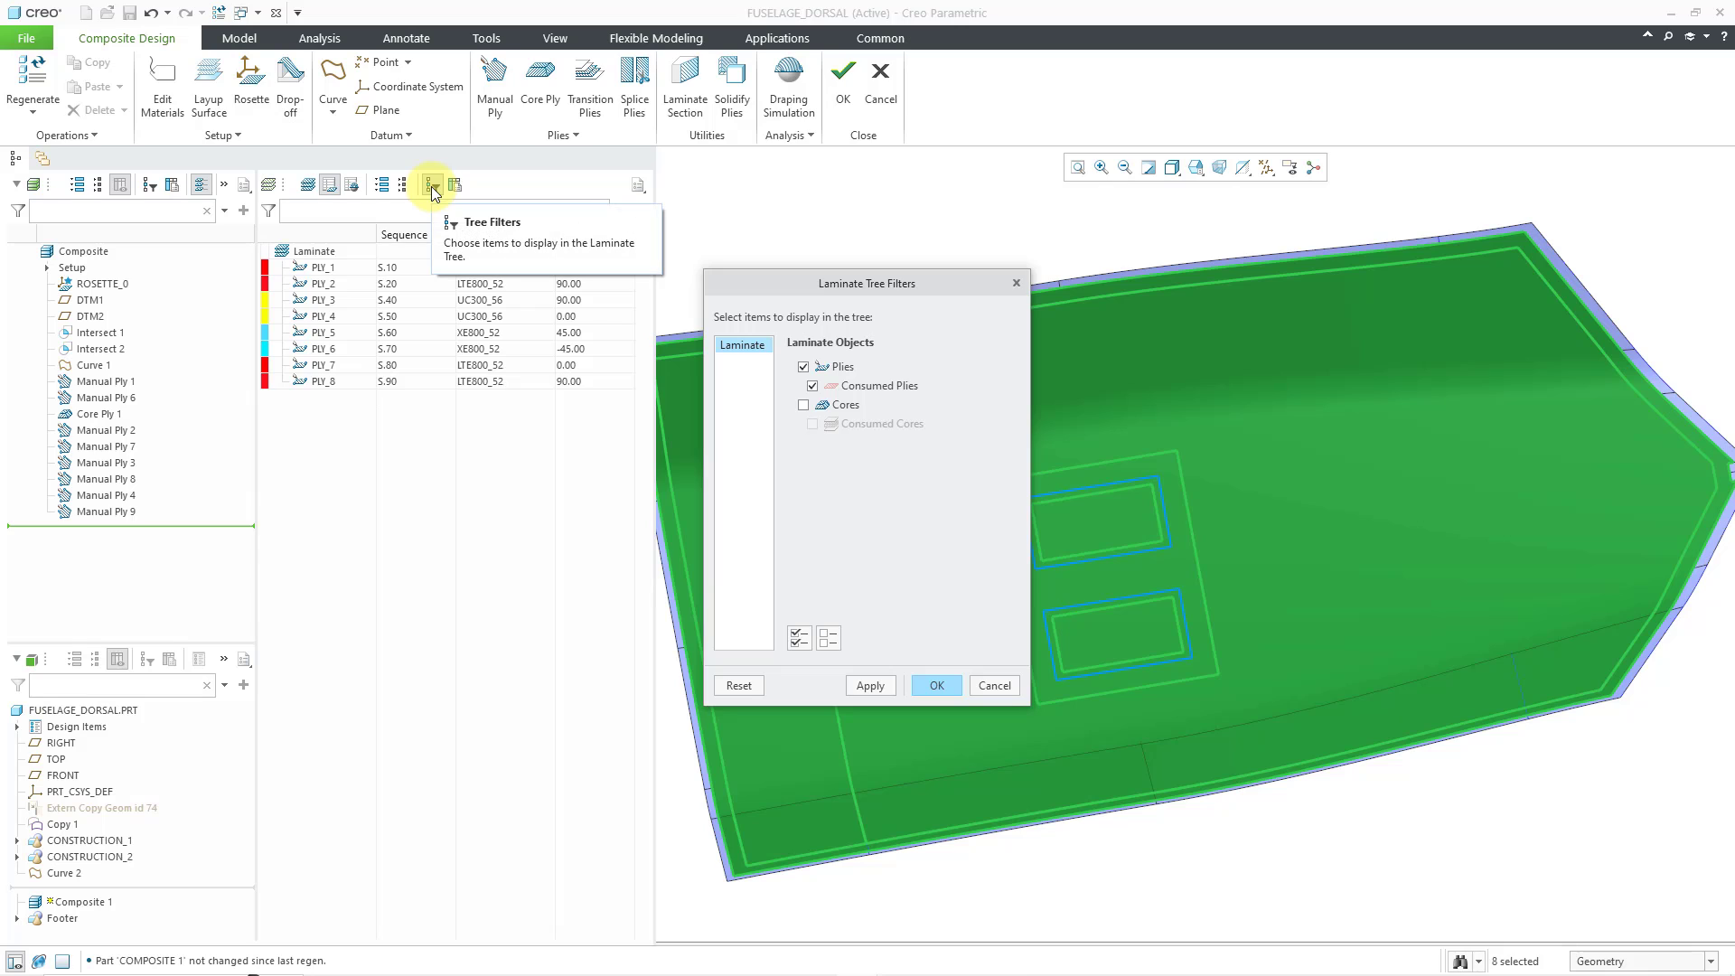
pyautogui.click(805, 404)
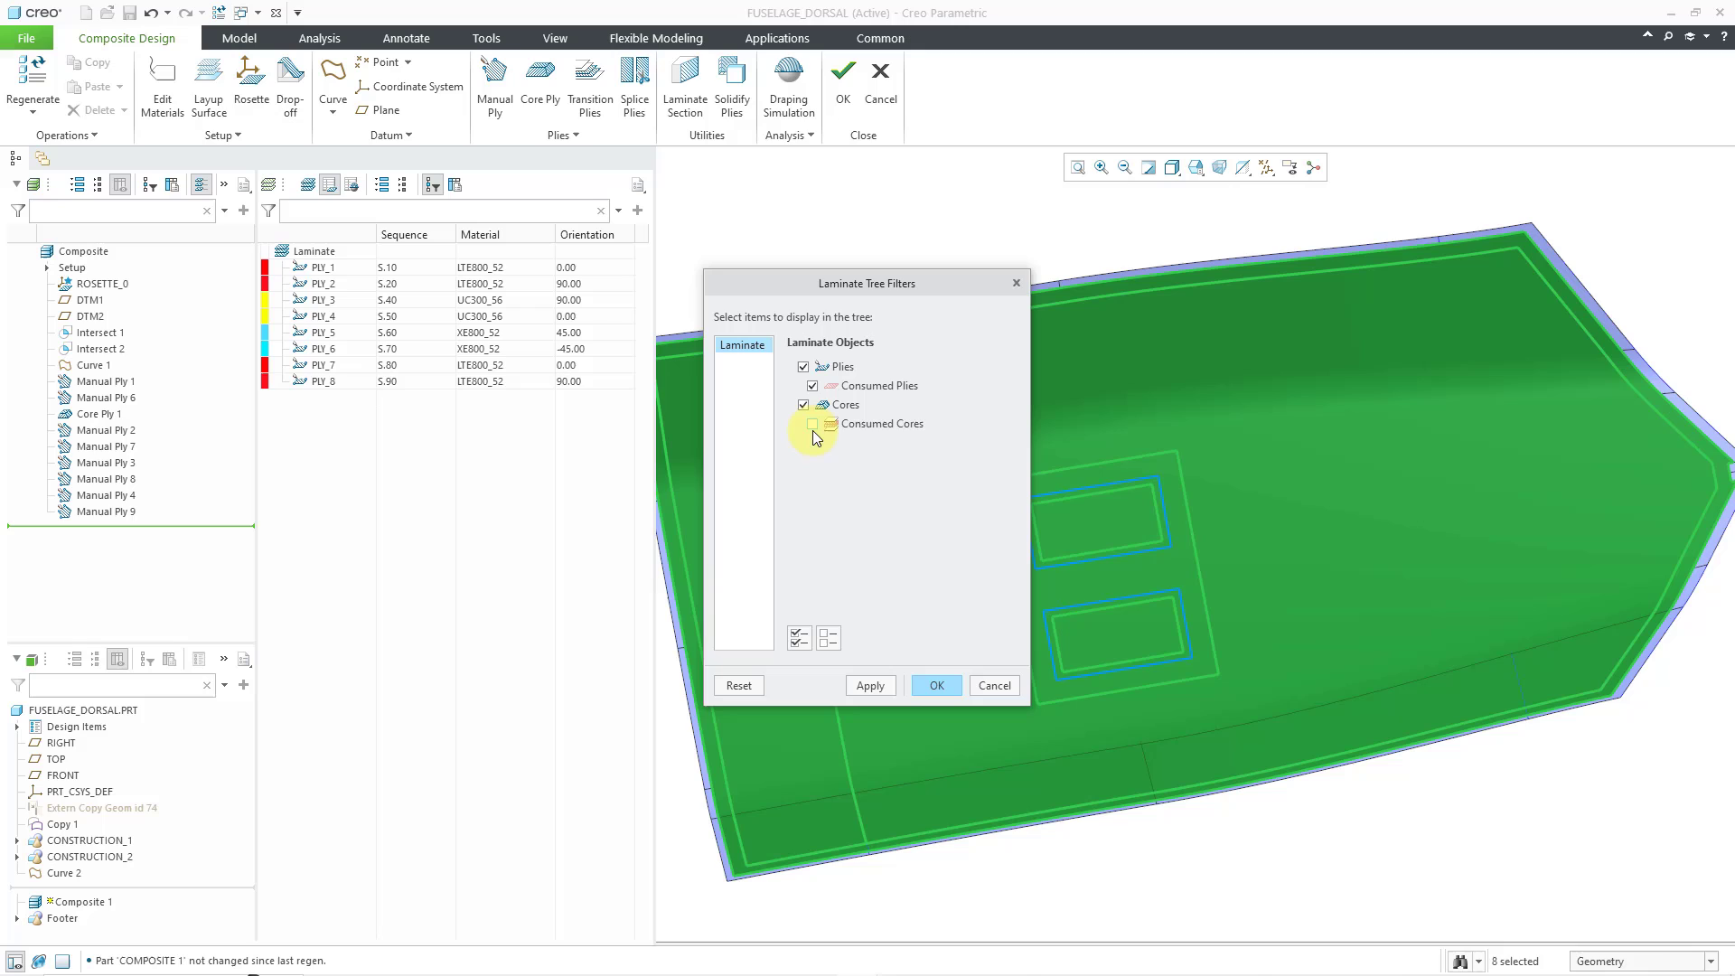
pyautogui.click(941, 685)
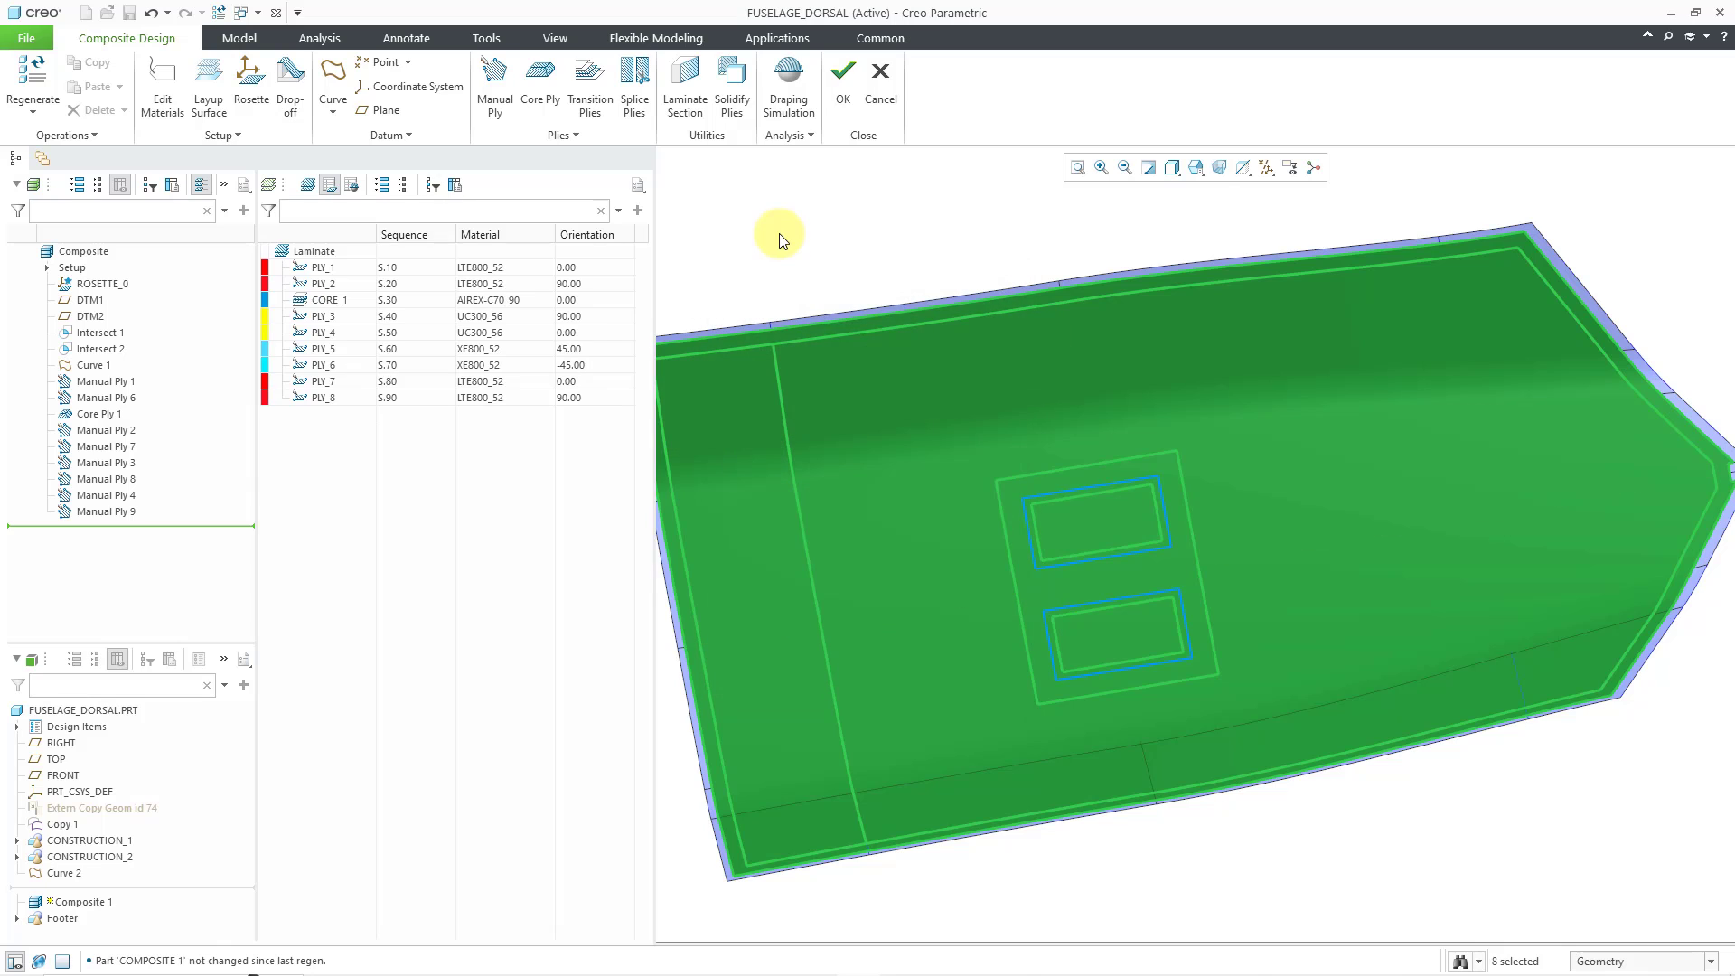